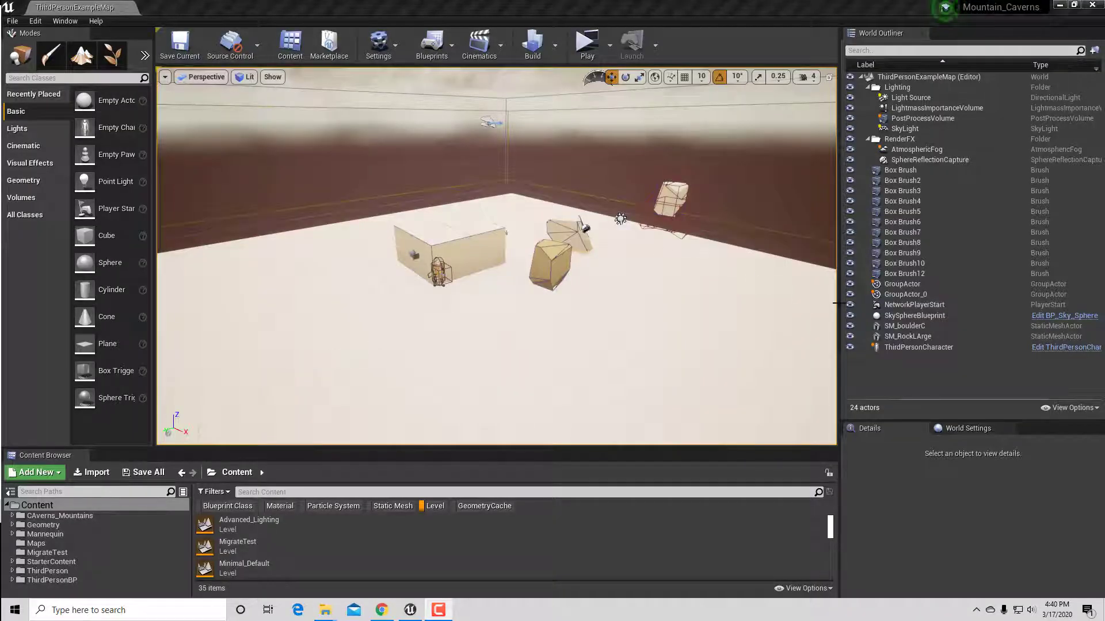
# Widen the level viewport and enlarge the asset list below it.
pyautogui.moveTo(839, 303)
pyautogui.mouseDown()
pyautogui.moveTo(824, 303)
pyautogui.moveTo(853, 300)
pyautogui.mouseUp()
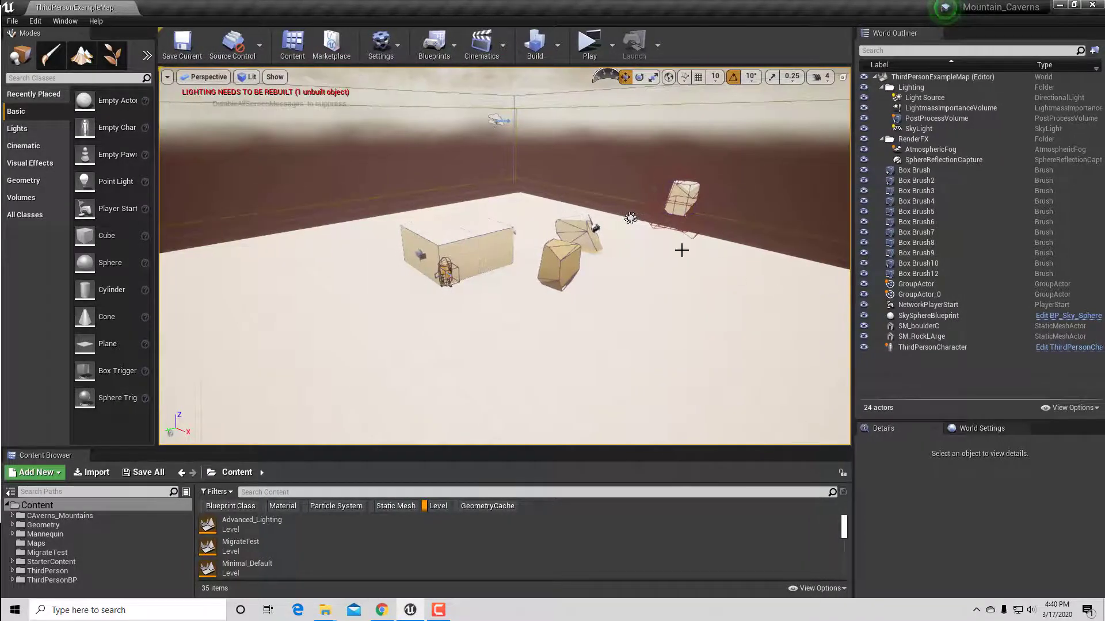
pyautogui.moveTo(682, 250); pyautogui.dragTo(631, 350)
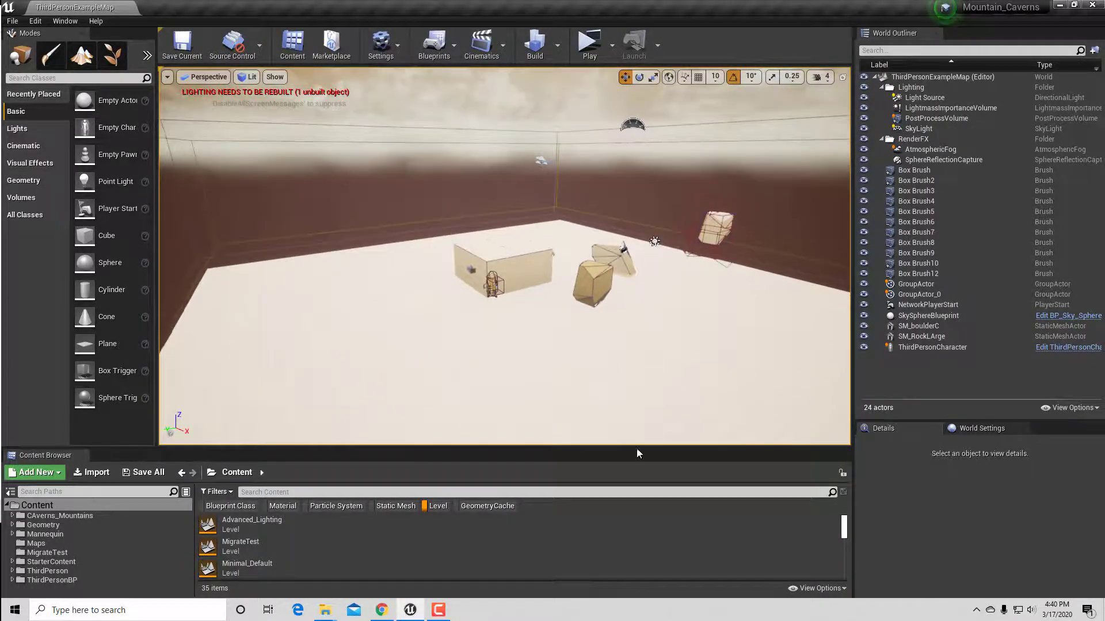
pyautogui.moveTo(638, 454); pyautogui.dragTo(651, 138)
# Find RocksCaverns_MissionDrives029 in the Levels list and load it.
pyautogui.scroll(-5, 325, 447)
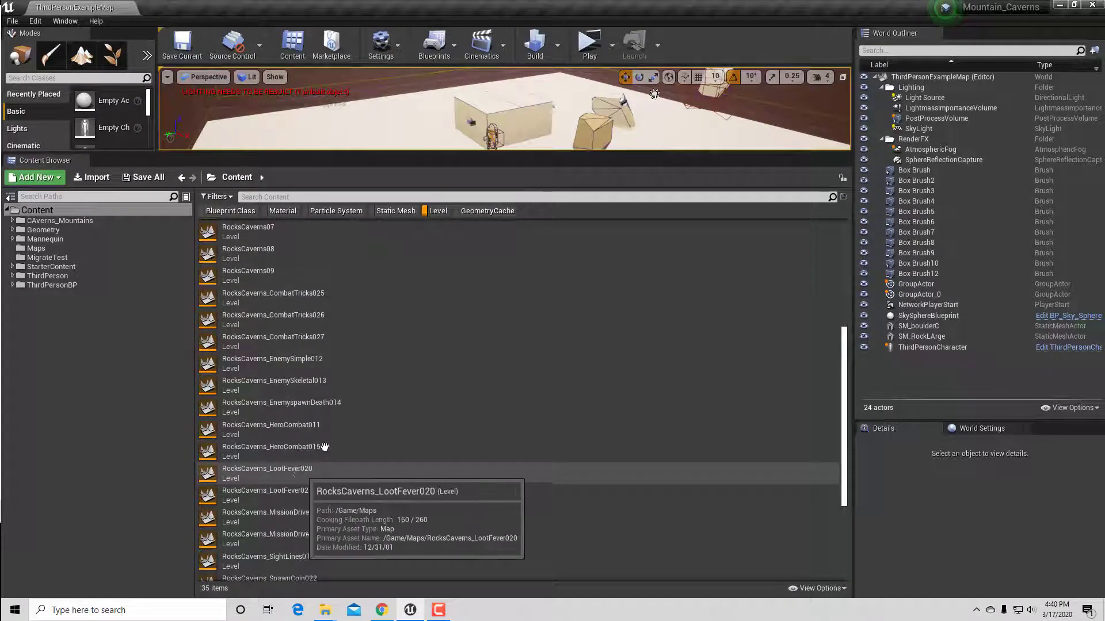
pyautogui.click(316, 340)
pyautogui.scroll(-4, 402, 444)
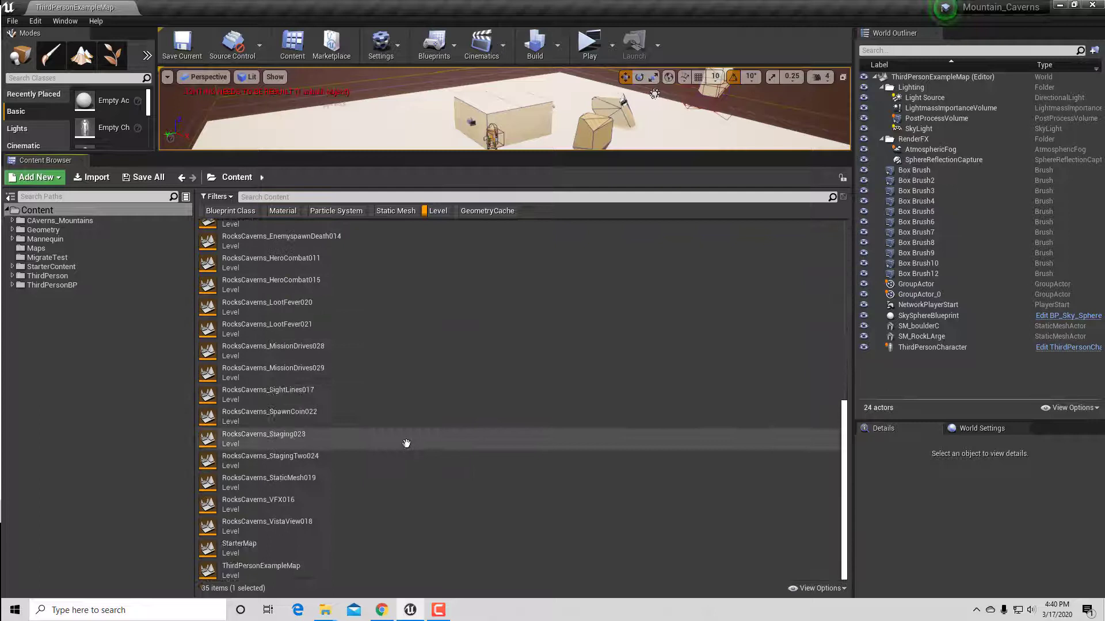
pyautogui.click(316, 371)
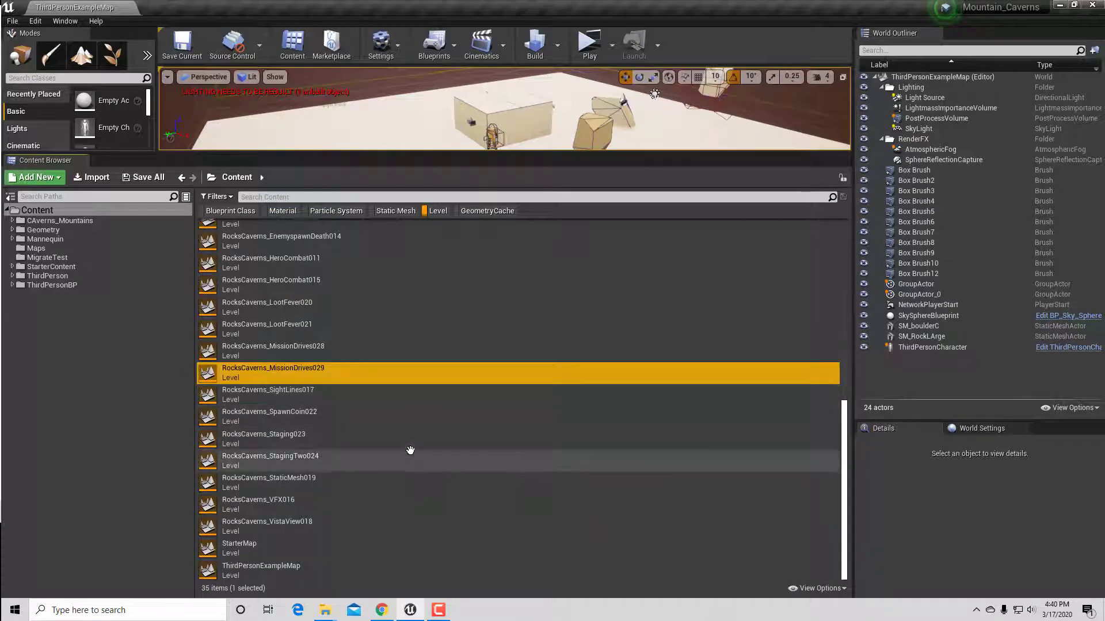
pyautogui.scroll(3, 357, 506)
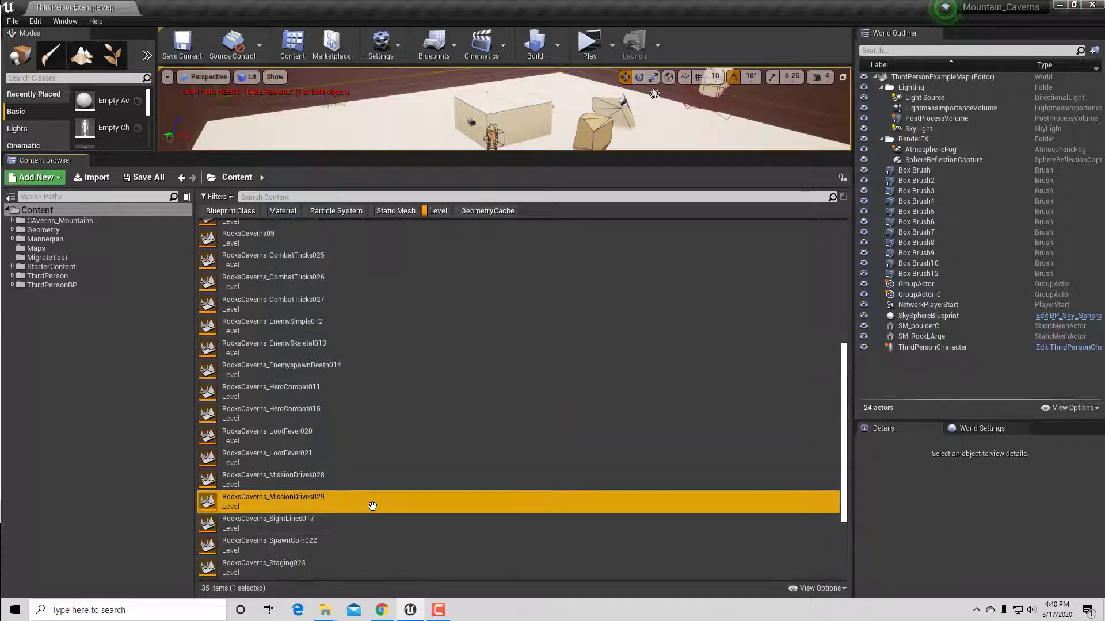
pyautogui.scroll(5, 372, 506)
pyautogui.scroll(-8, 377, 492)
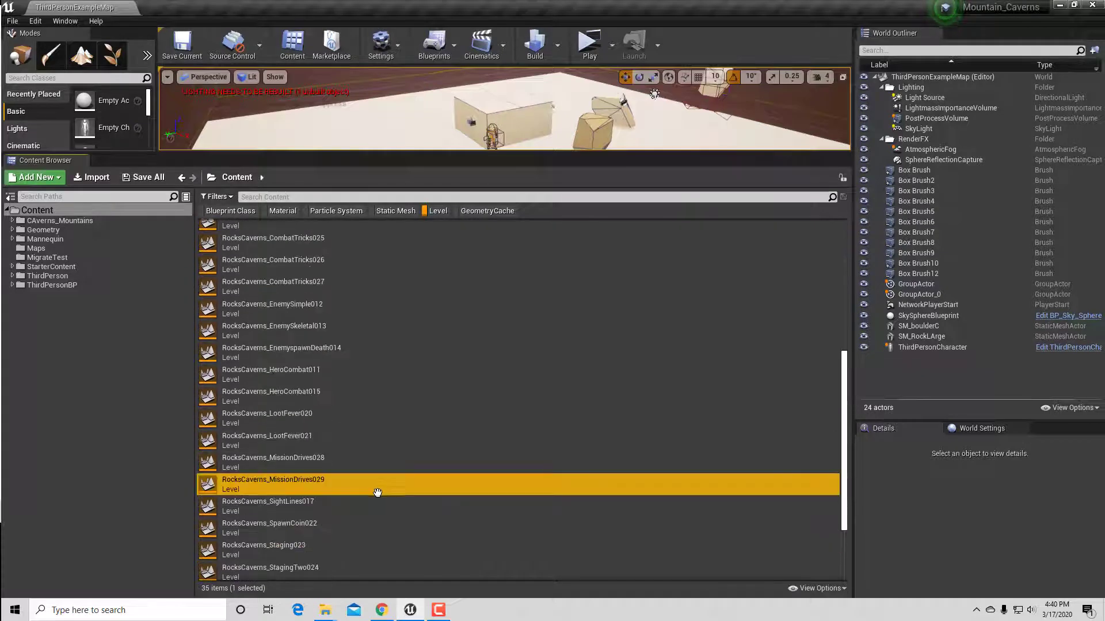
pyautogui.scroll(-3, 377, 493)
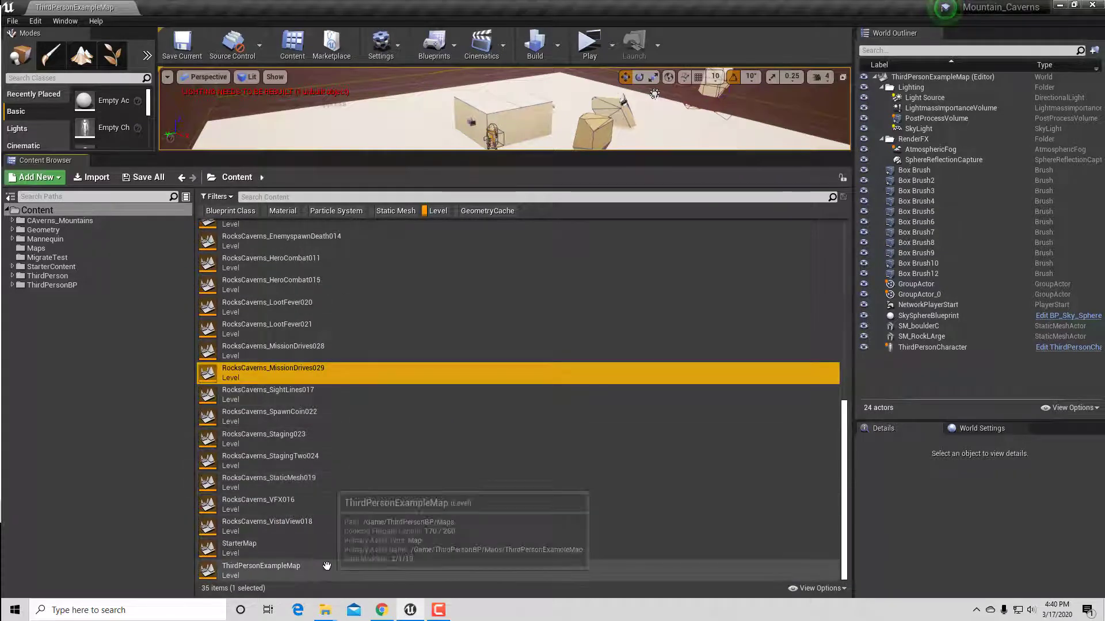
pyautogui.doubleClick(318, 373)
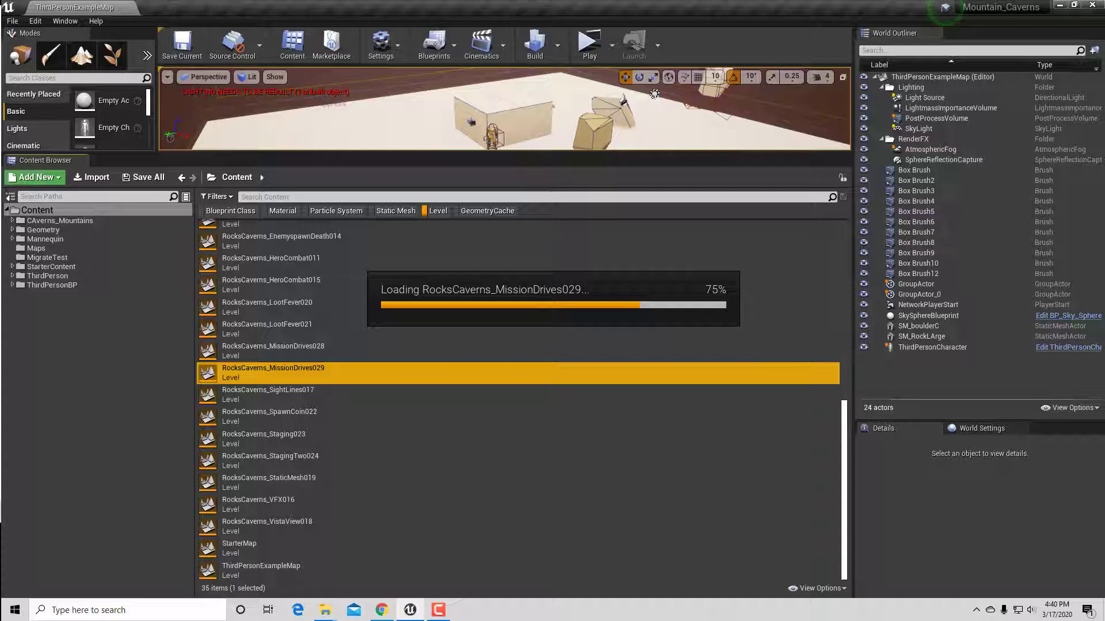
pyautogui.moveTo(325, 614)
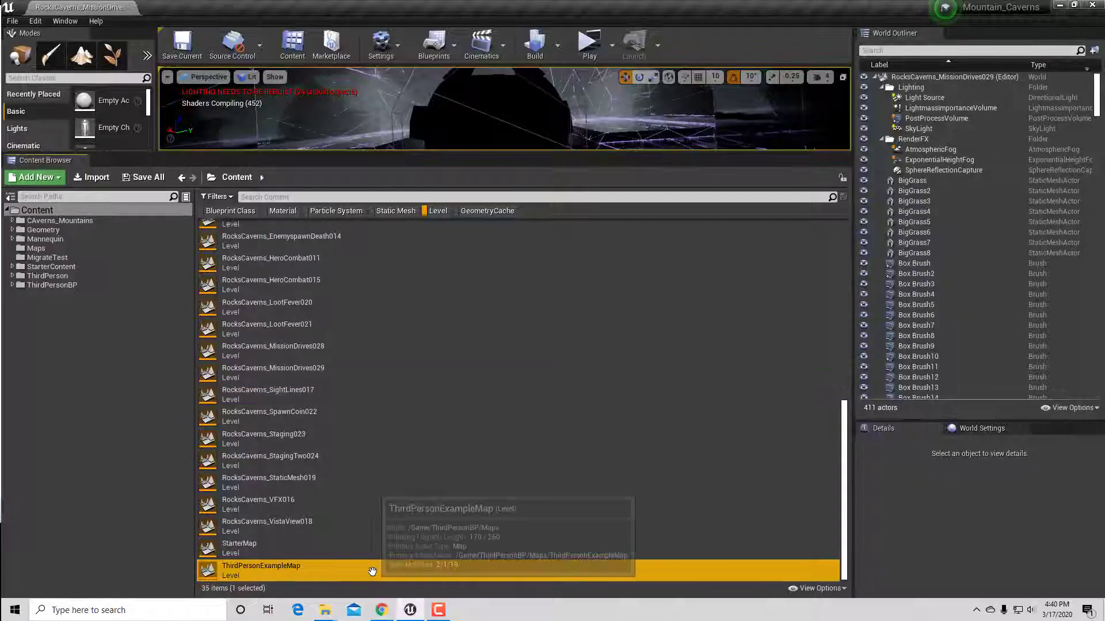
# In OnlineBuildGAM607, confirm the OnlineRPGThirdLevelBuildOut folder's properties show 6.63 GB.
pyautogui.click(375, 580)
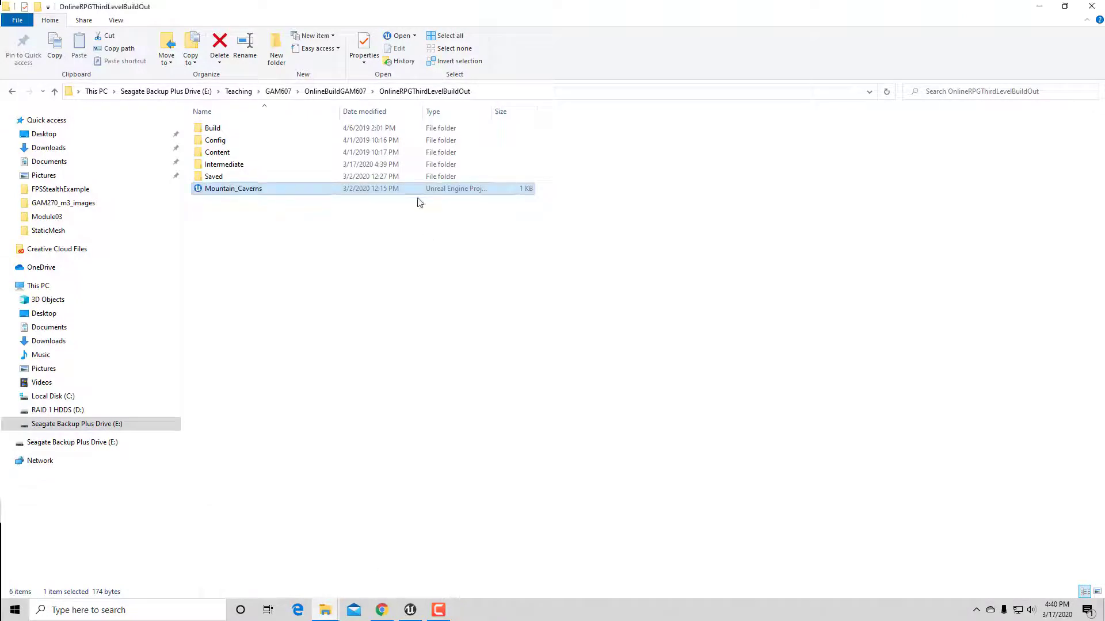
pyautogui.click(343, 91)
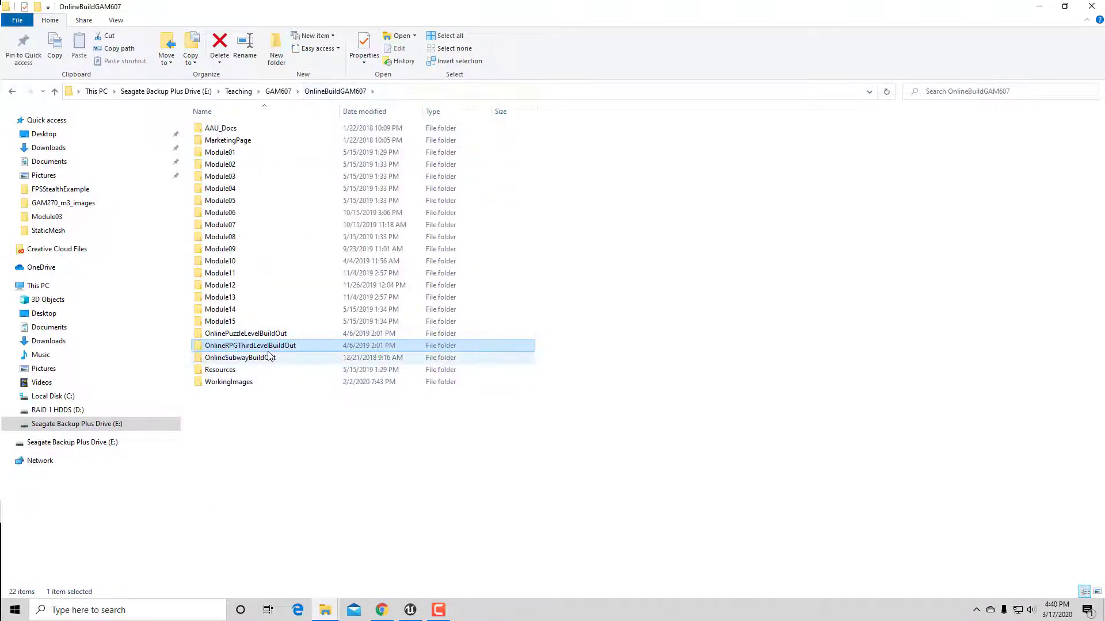
pyautogui.rightClick(267, 349)
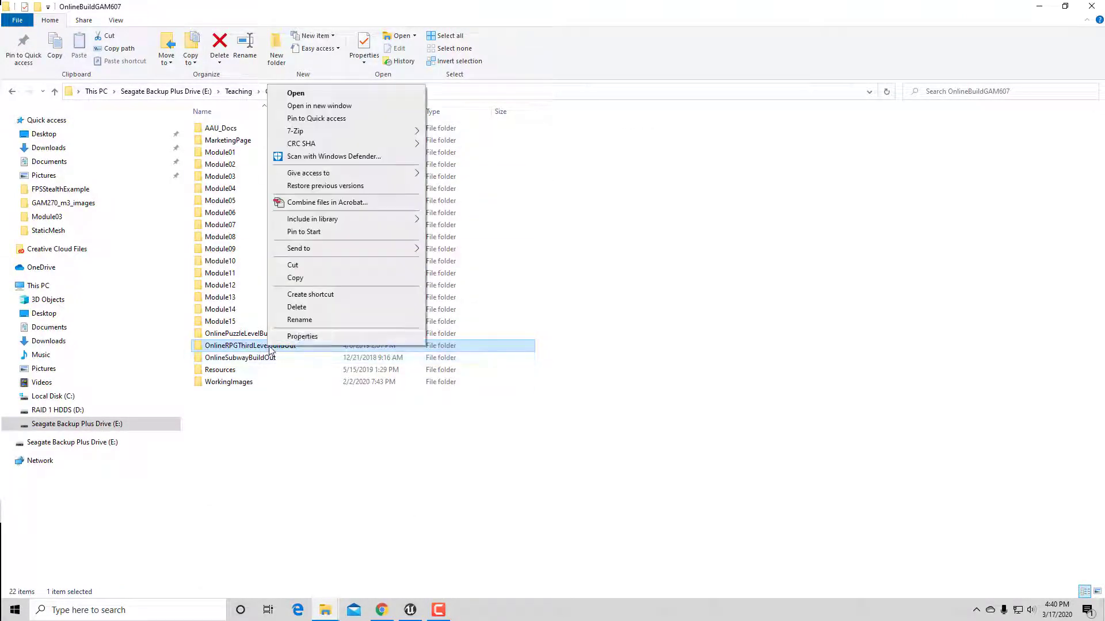
pyautogui.click(326, 337)
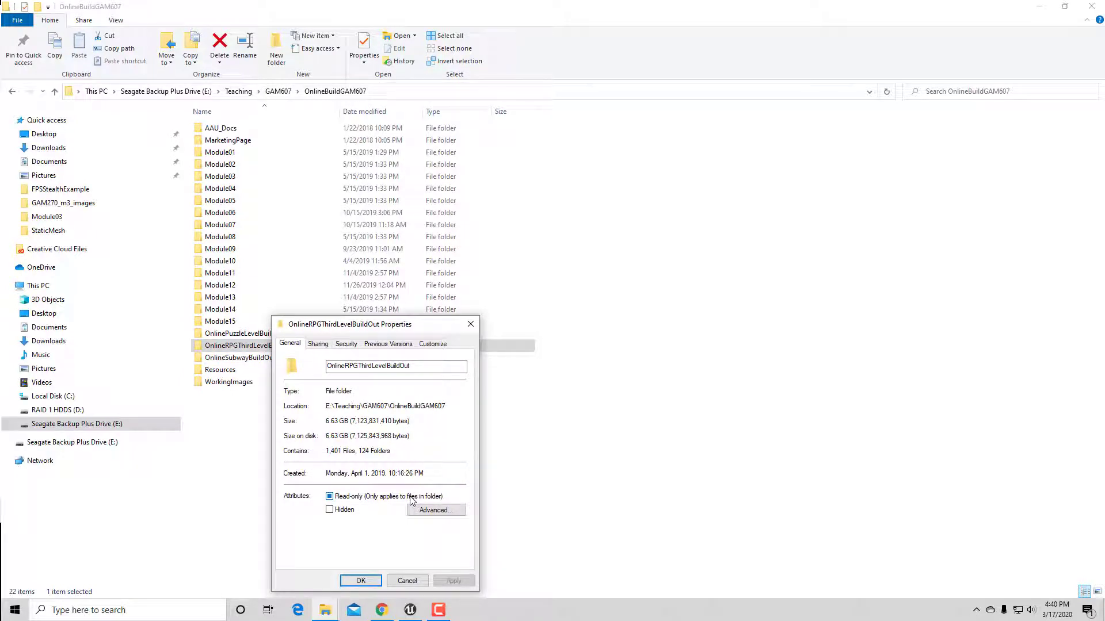
pyautogui.click(407, 580)
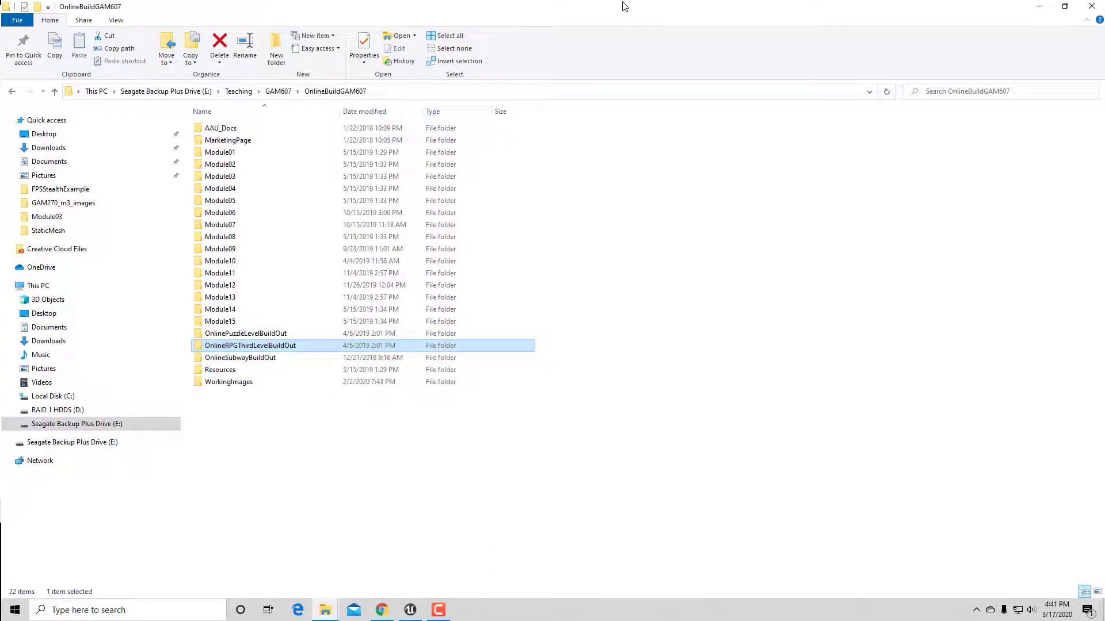
# Return to the editor and raise the viewport splitter to enlarge the Content Browser.
pyautogui.click(1039, 6)
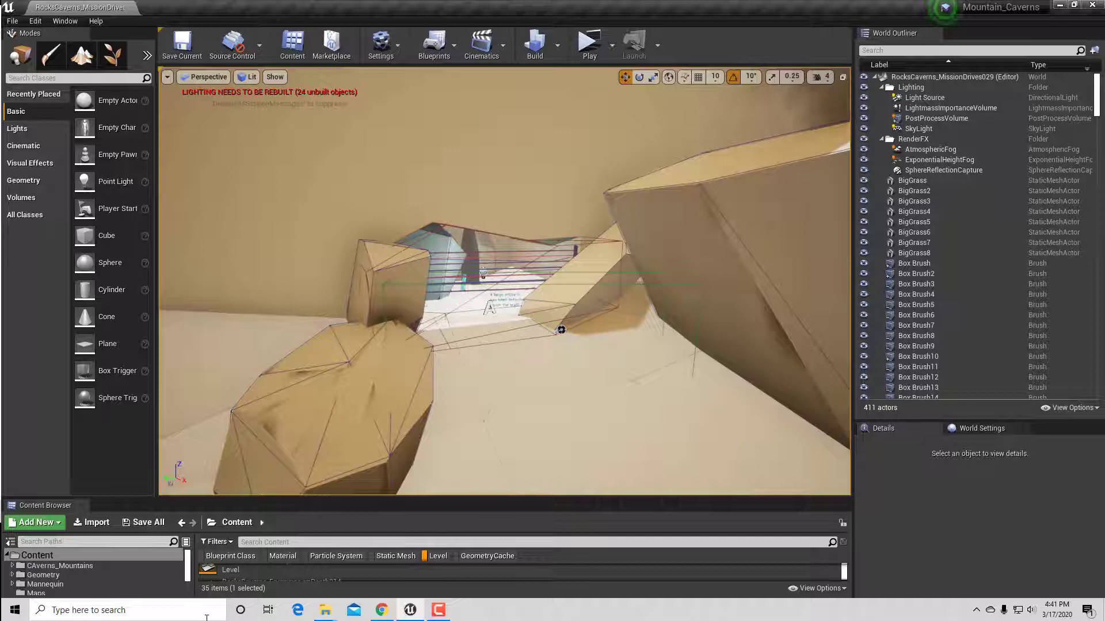
pyautogui.moveTo(326, 499); pyautogui.dragTo(321, 399)
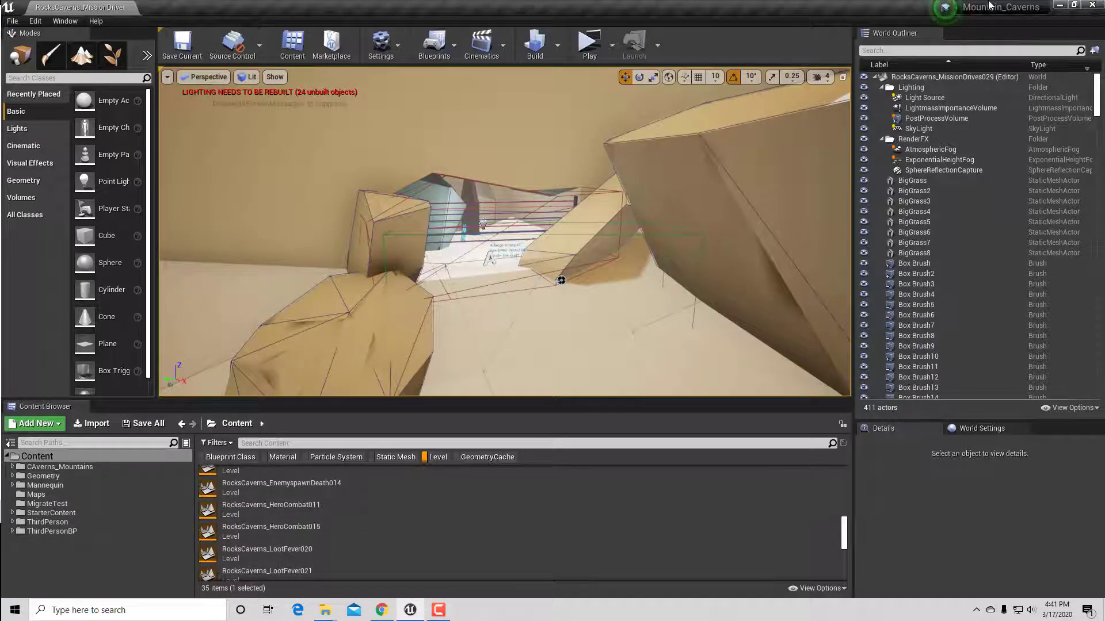
# Close Unreal Editor, open OnlineRPGThirdLevelBuildOut, and confirm its Saved folder is 2.32 GB.
pyautogui.click(1092, 4)
pyautogui.hotkey('alt', 'Tab')
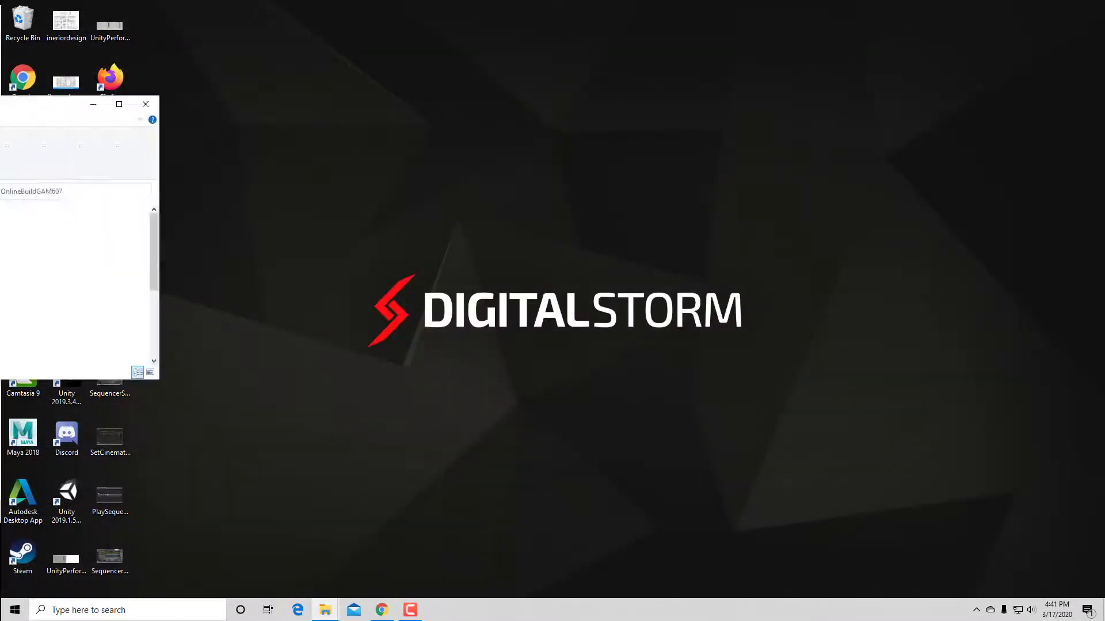
pyautogui.doubleClick(255, 347)
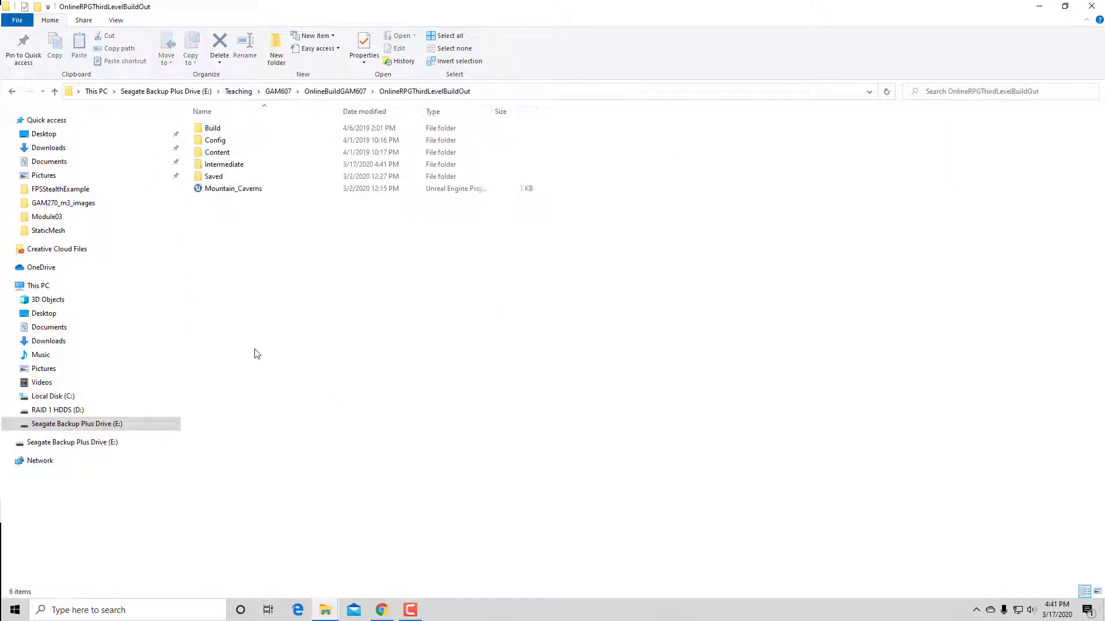
pyautogui.click(217, 182)
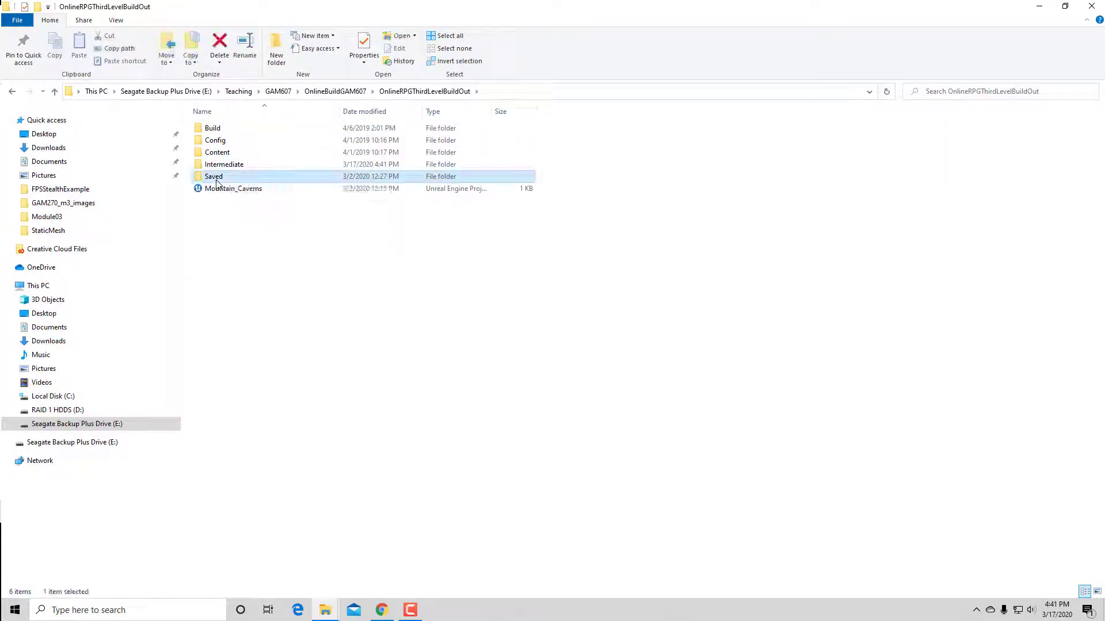
pyautogui.rightClick(217, 182)
pyautogui.click(248, 435)
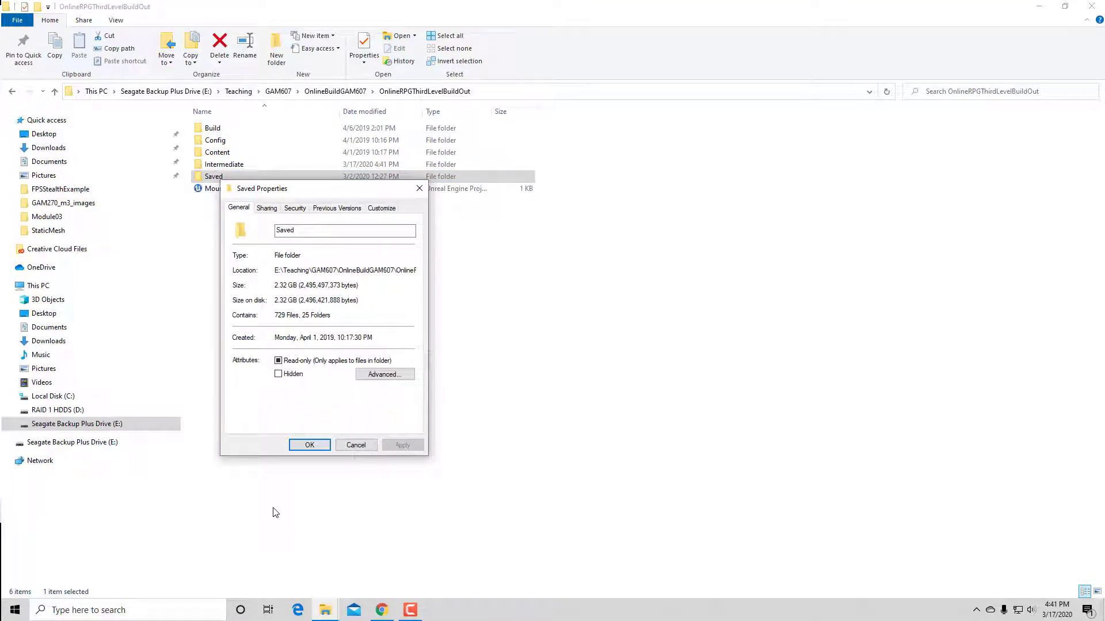
pyautogui.click(355, 447)
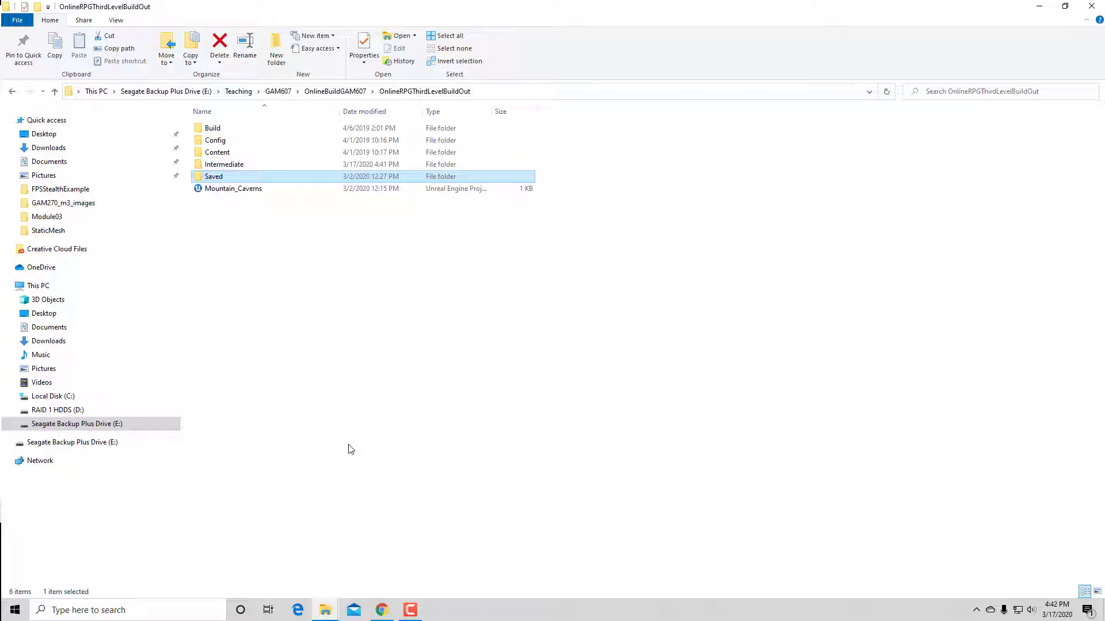
# Look through Saved and its Autosaves folder, then return to OnlineRPGThirdLevelBuildOut.
pyautogui.doubleClick(222, 179)
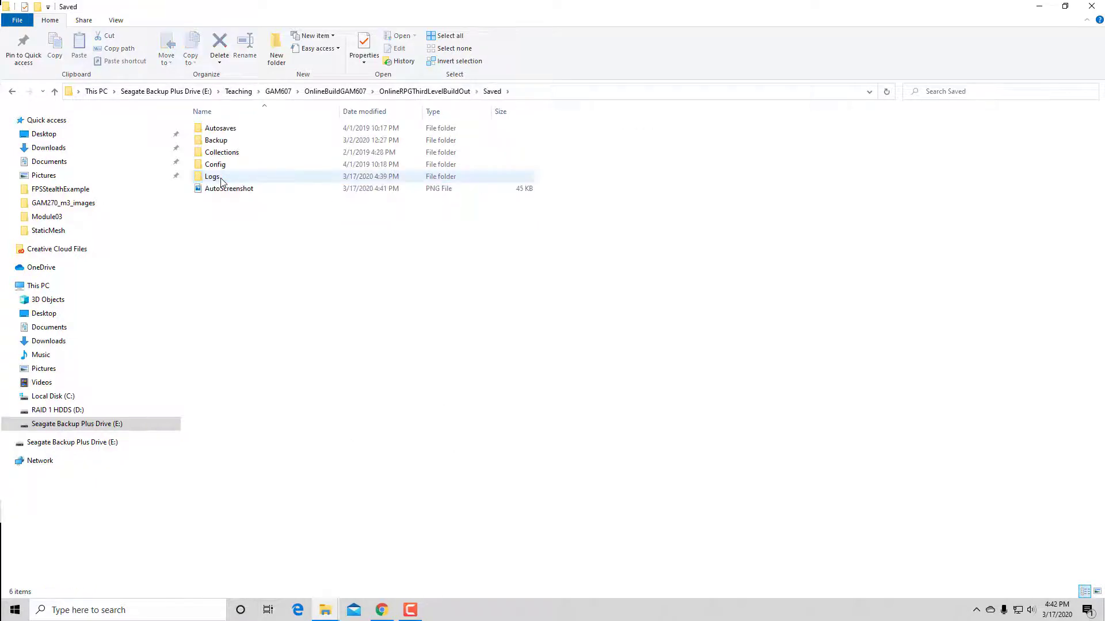
pyautogui.doubleClick(230, 129)
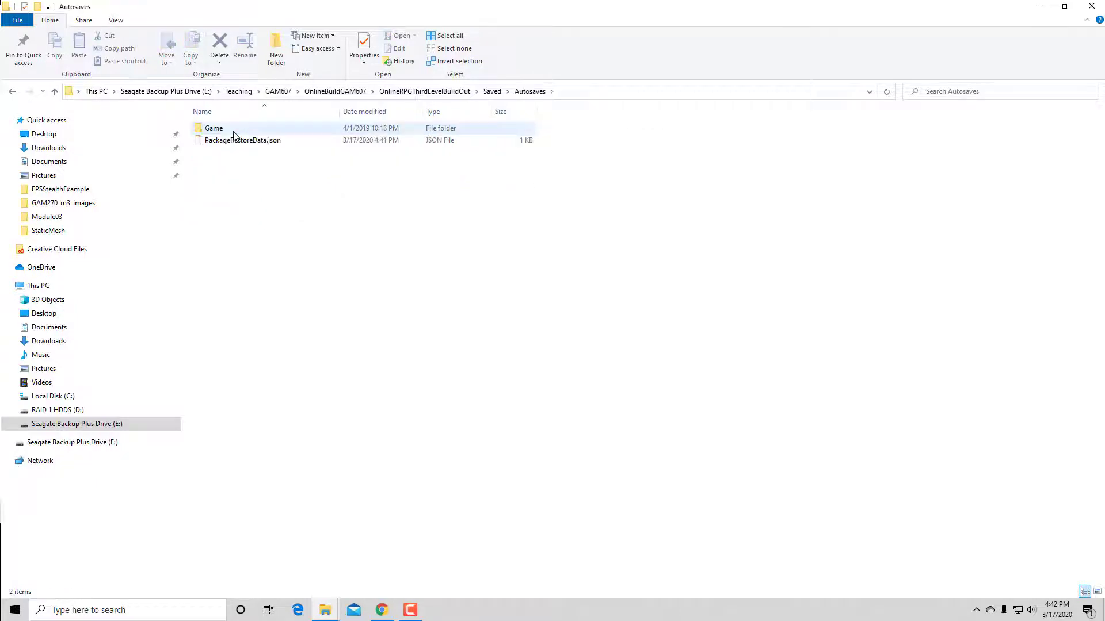
pyautogui.click(12, 91)
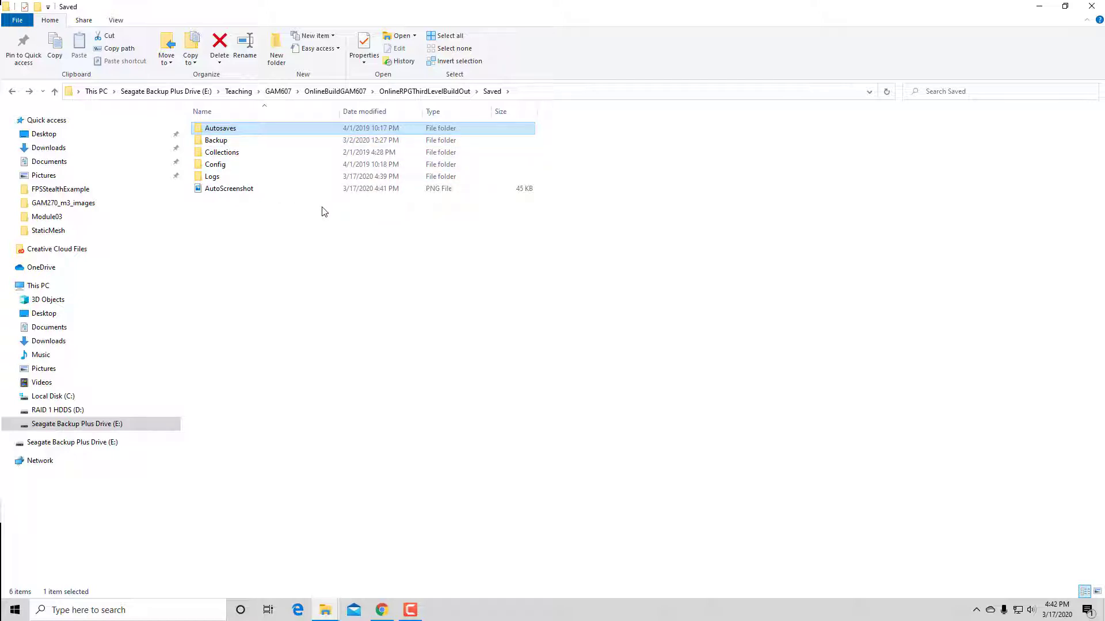
pyautogui.click(450, 92)
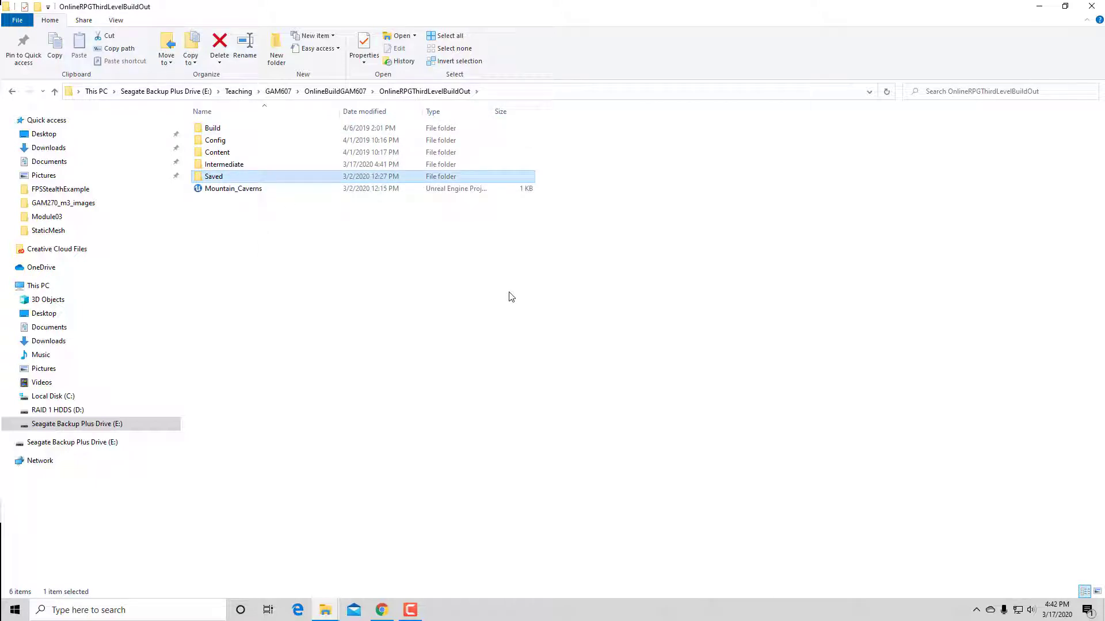
# Check the OnlineRPGThirdLevelBuildOut folder's new size from OnlineBuildGAM607.
pyautogui.click(345, 92)
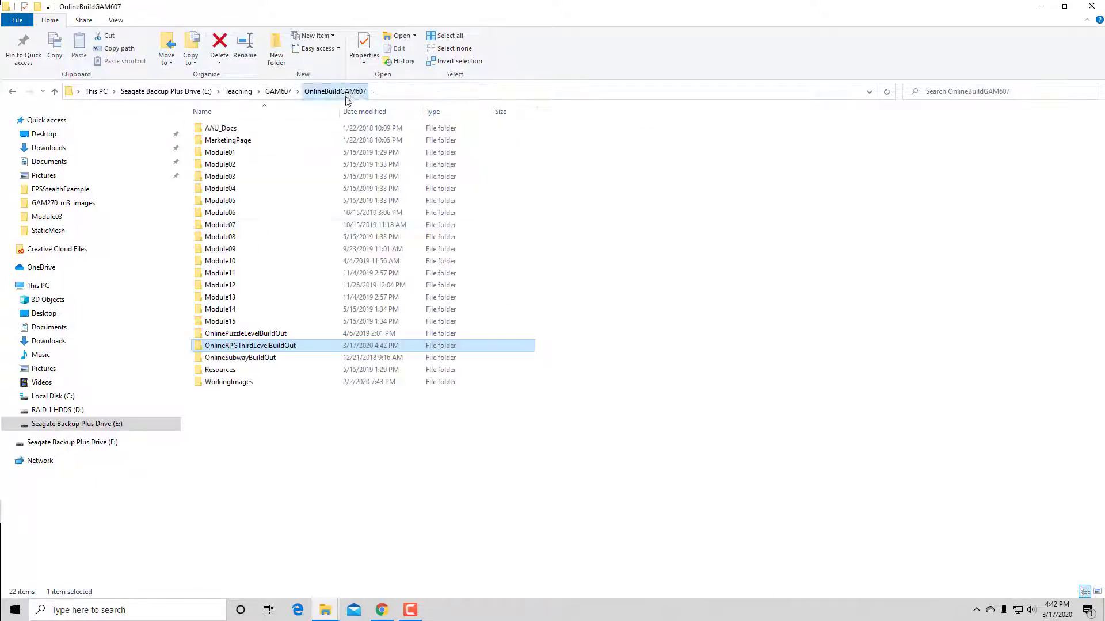
pyautogui.rightClick(245, 348)
pyautogui.click(272, 339)
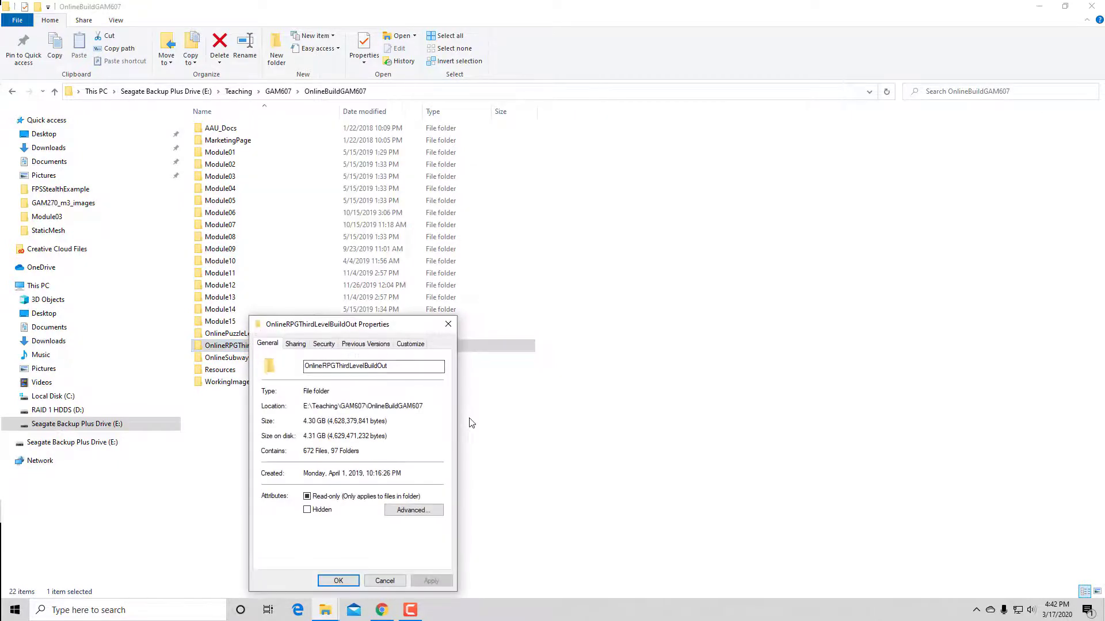
pyautogui.click(383, 581)
# Browse Build > WindowsNoEditor, then confirm the Build folder takes 2.55 GB.
pyautogui.doubleClick(268, 348)
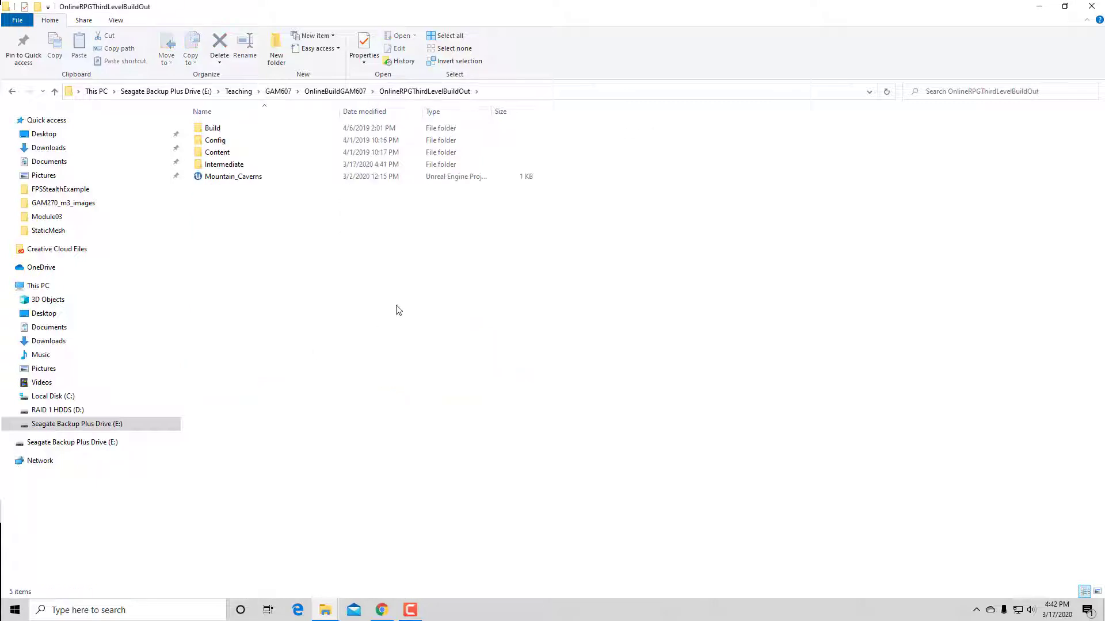
pyautogui.click(209, 133)
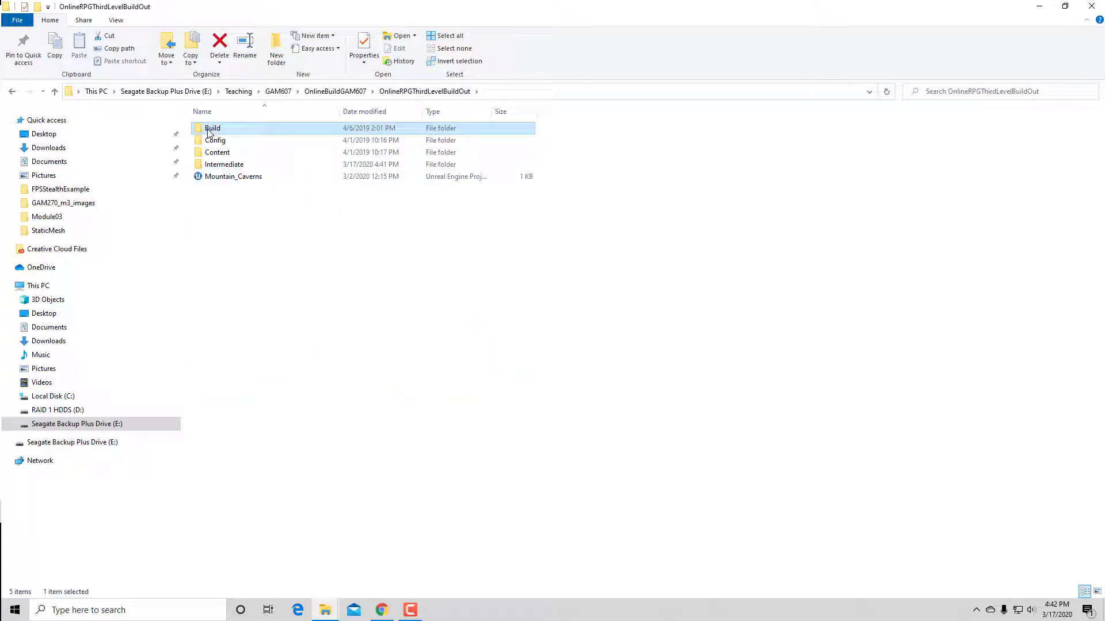
pyautogui.doubleClick(208, 133)
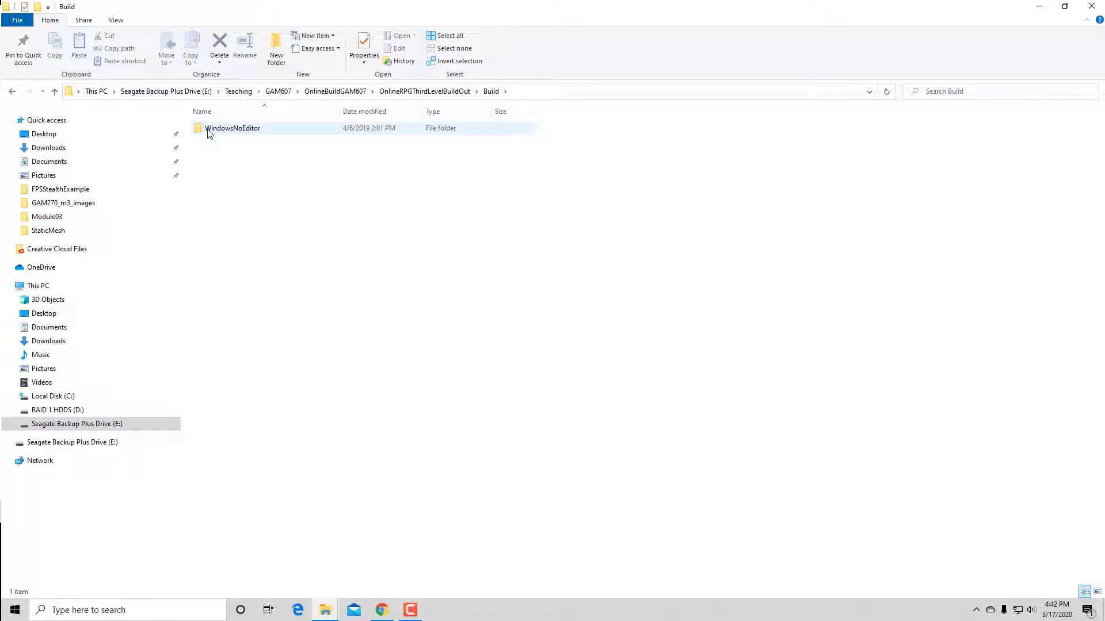
pyautogui.doubleClick(208, 133)
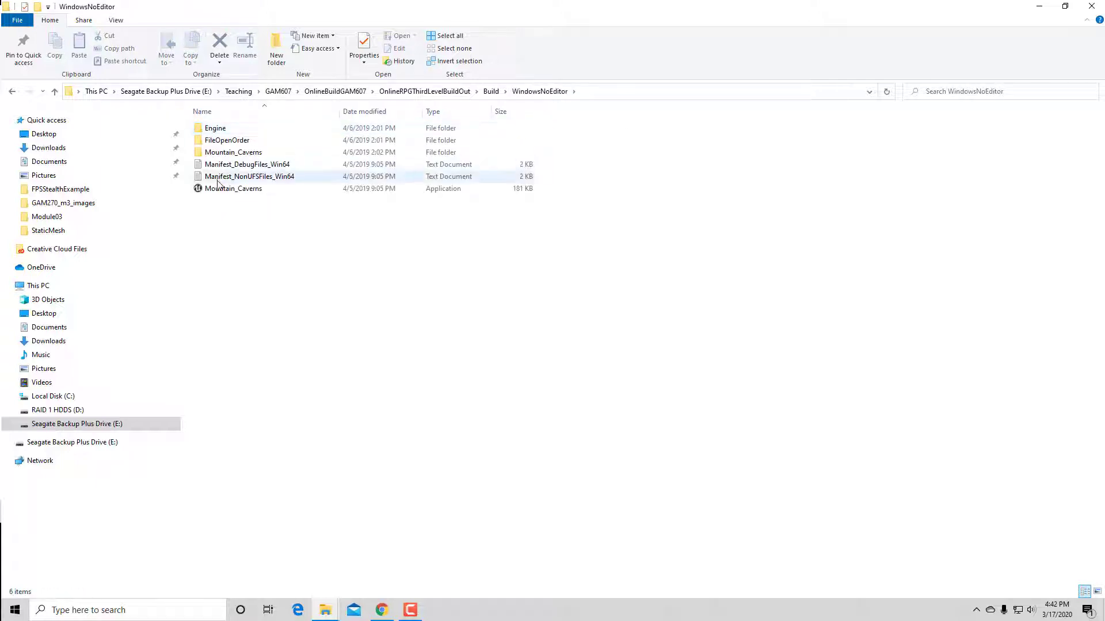
pyautogui.click(10, 92)
pyautogui.click(10, 92)
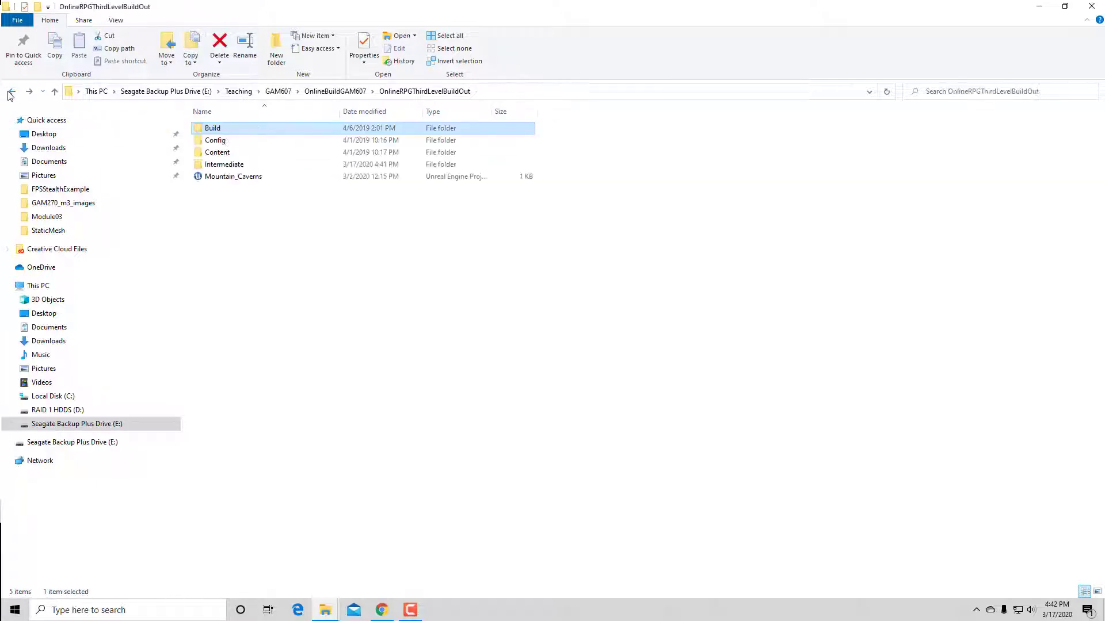
pyautogui.rightClick(225, 132)
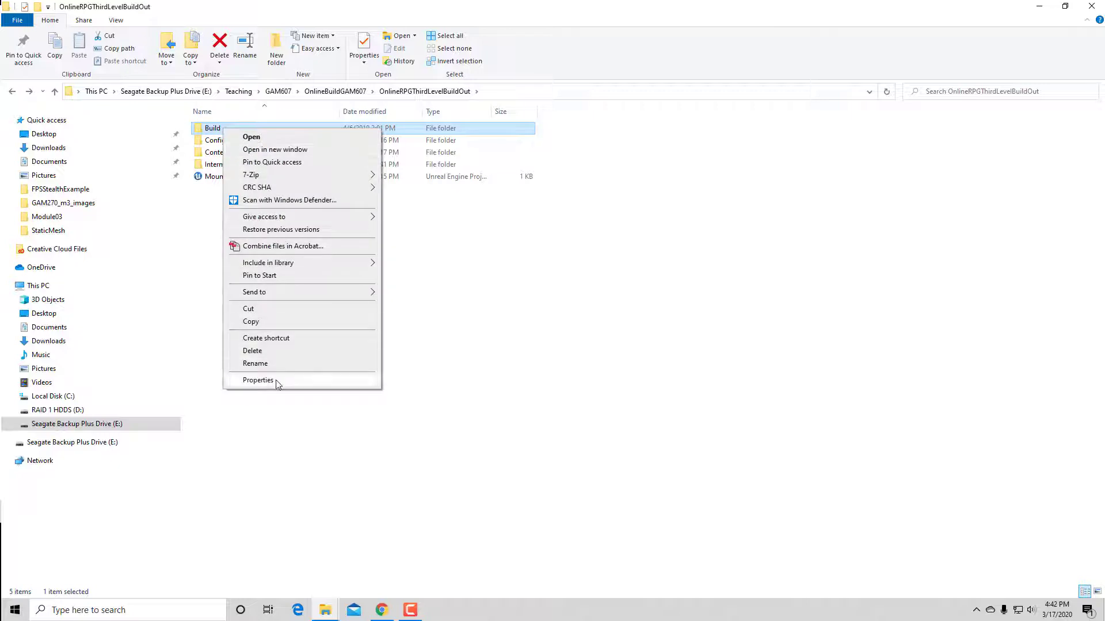
pyautogui.click(248, 382)
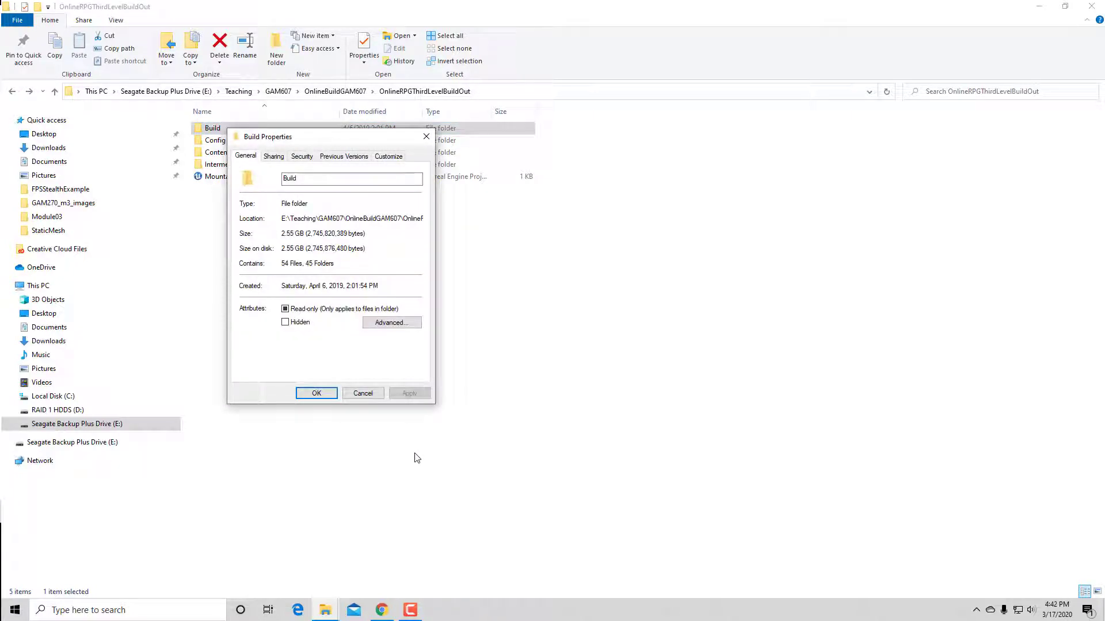
pyautogui.click(362, 393)
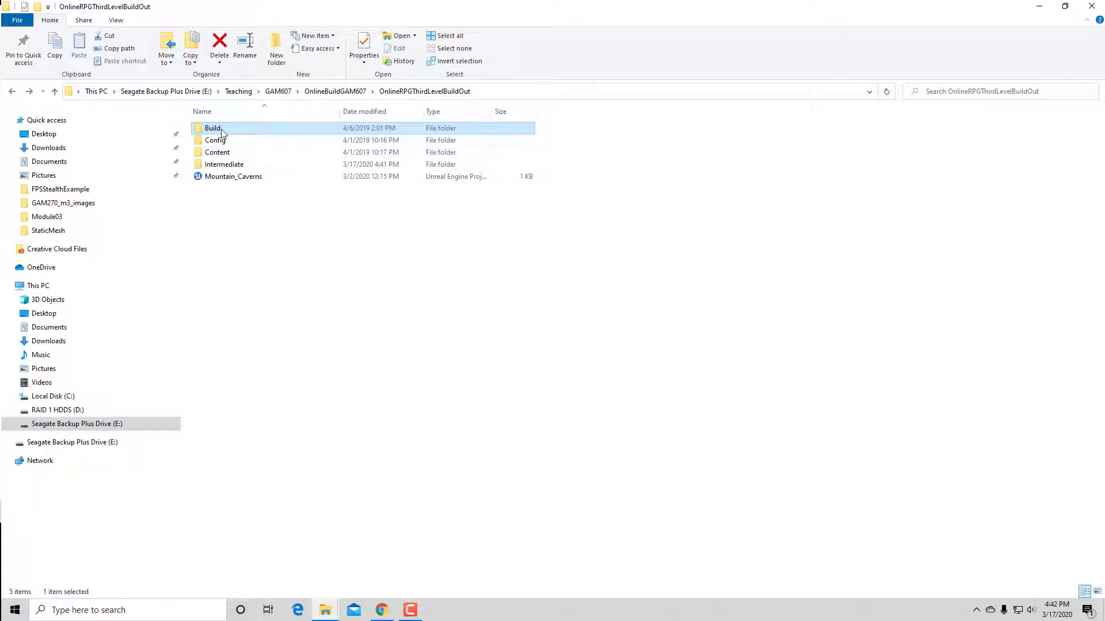
pyautogui.moveTo(223, 134)
# Hide File Explorer to the desktop and launch Epic Games Launcher by searching 'epic'.
pyautogui.moveTo(601, 8); pyautogui.dragTo(517, 68)
pyautogui.press('super+d')
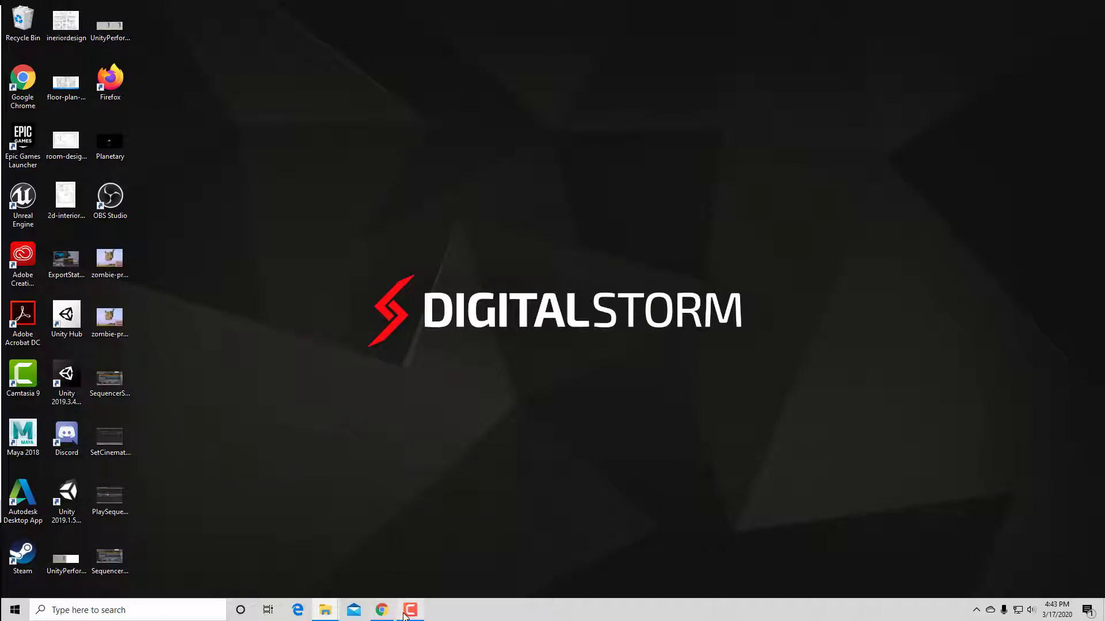
pyautogui.click(138, 610)
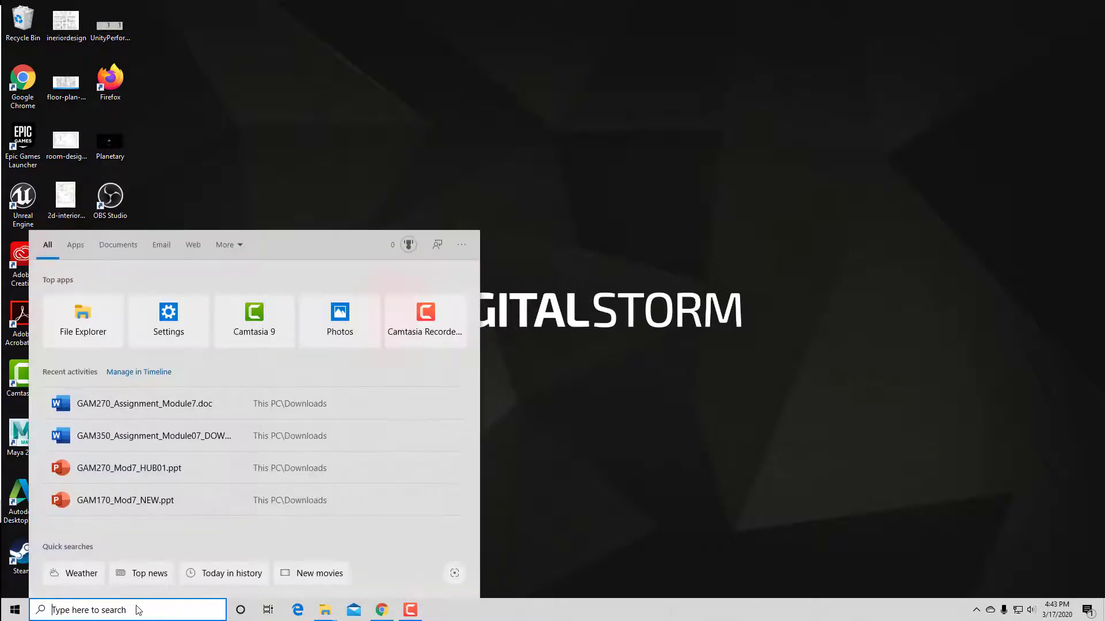
pyautogui.write('epic')
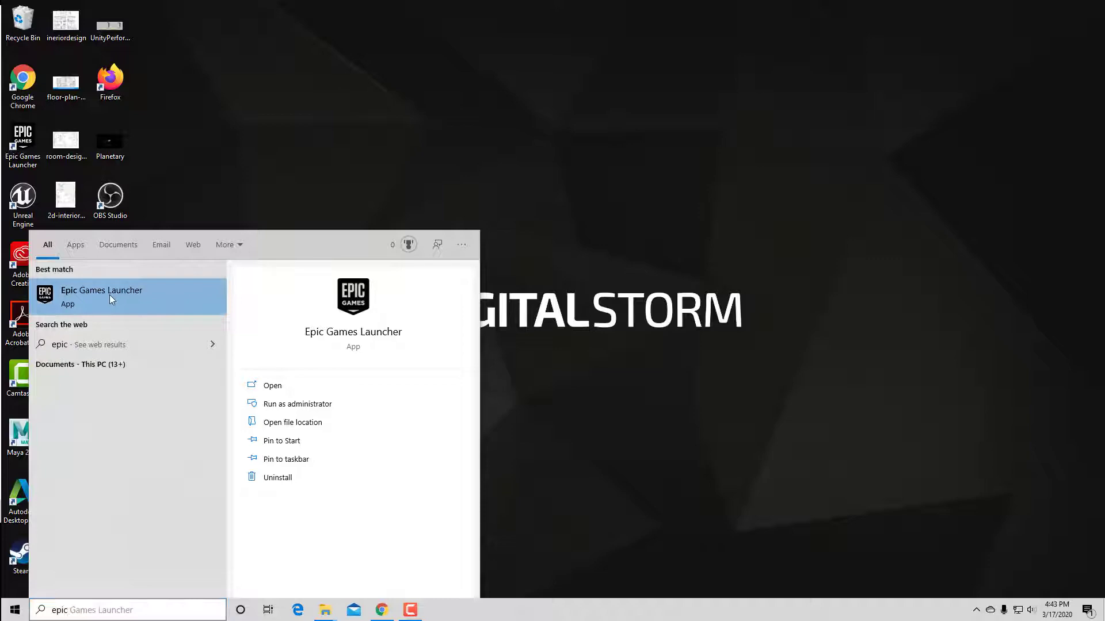
pyautogui.click(109, 294)
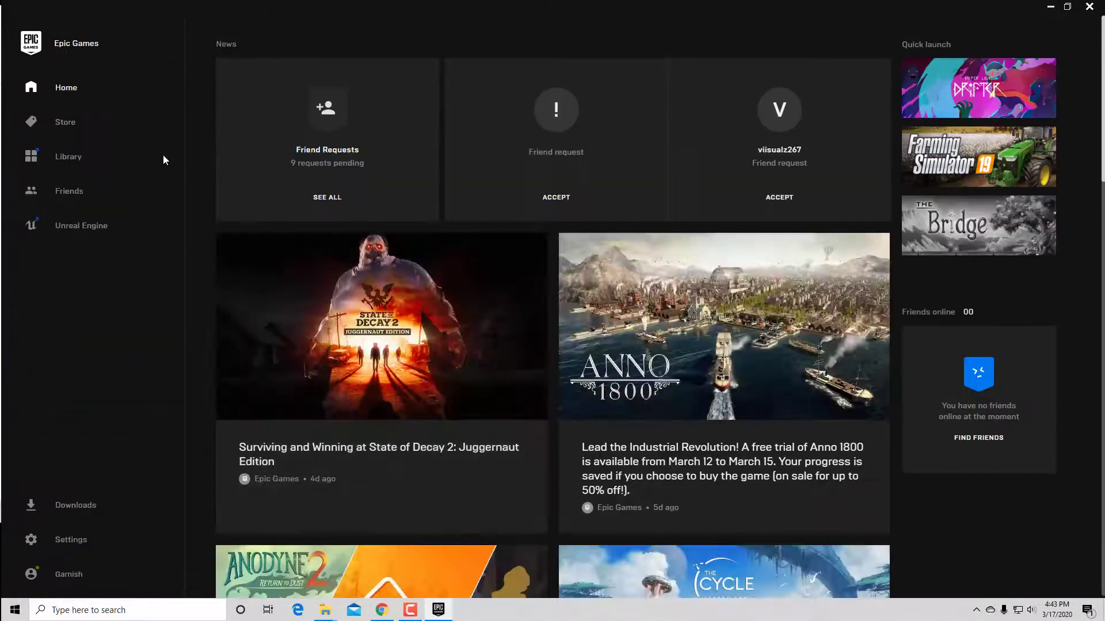
# Open the Unreal Engine section and launch Unreal Engine 4.24.1.
pyautogui.click(82, 222)
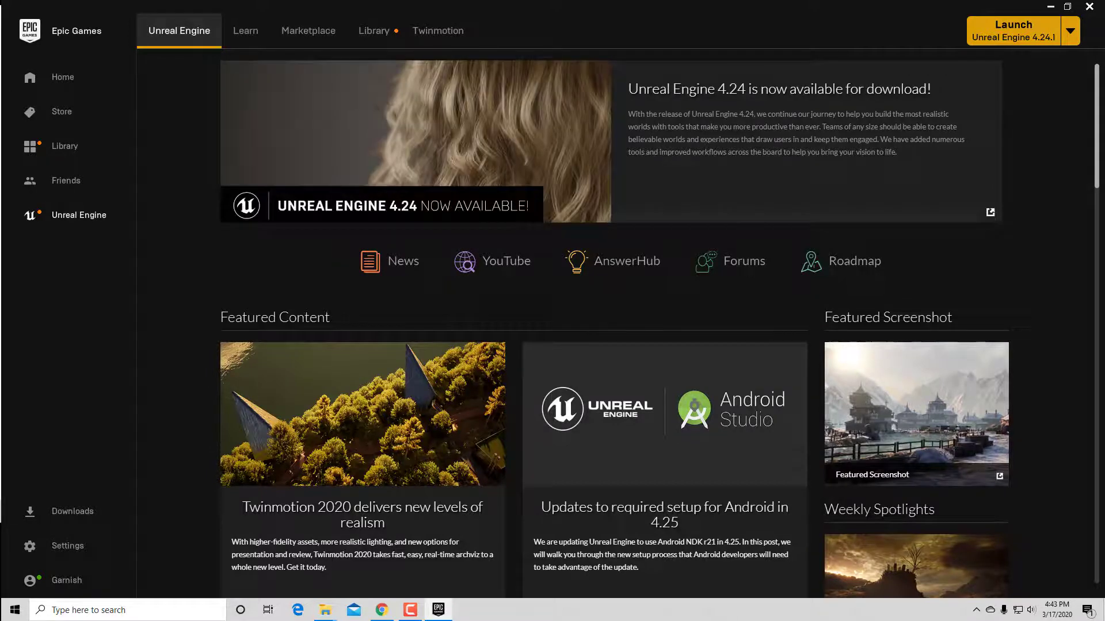
pyautogui.click(325, 610)
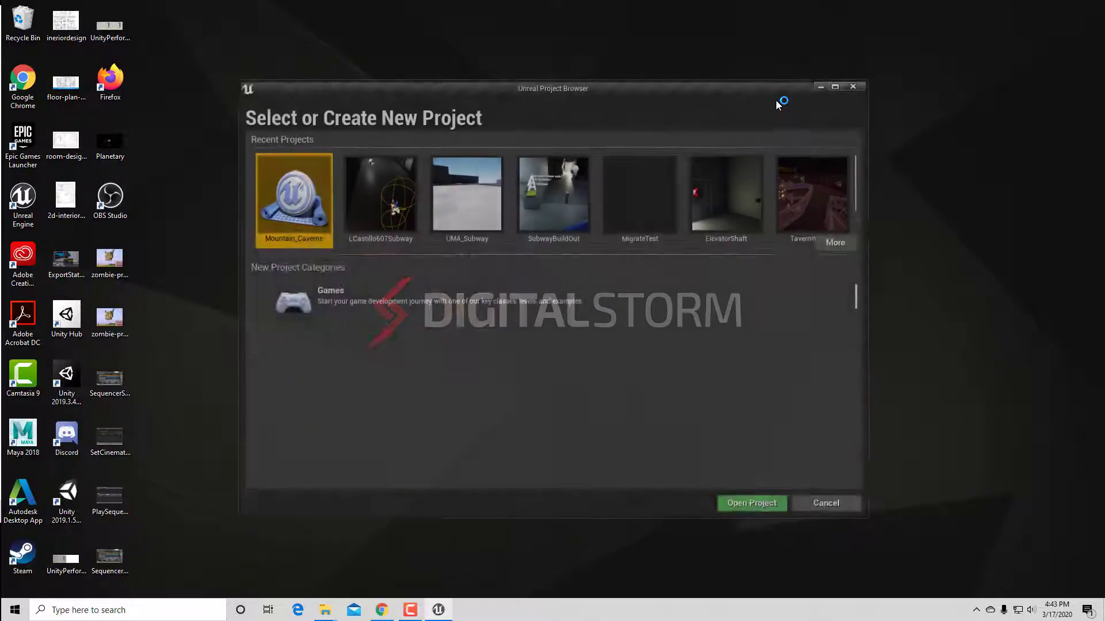
# Reposition and widen the Project Browser, choose Games, then pick the Third Person template.
pyautogui.moveTo(640, 90); pyautogui.dragTo(551, 56)
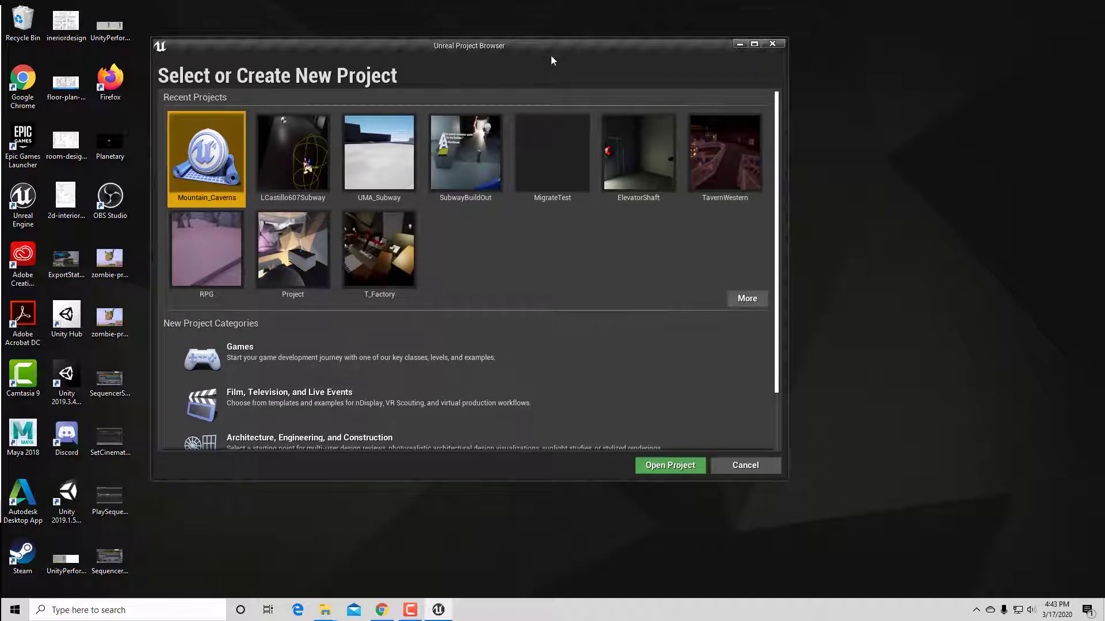
pyautogui.click(244, 359)
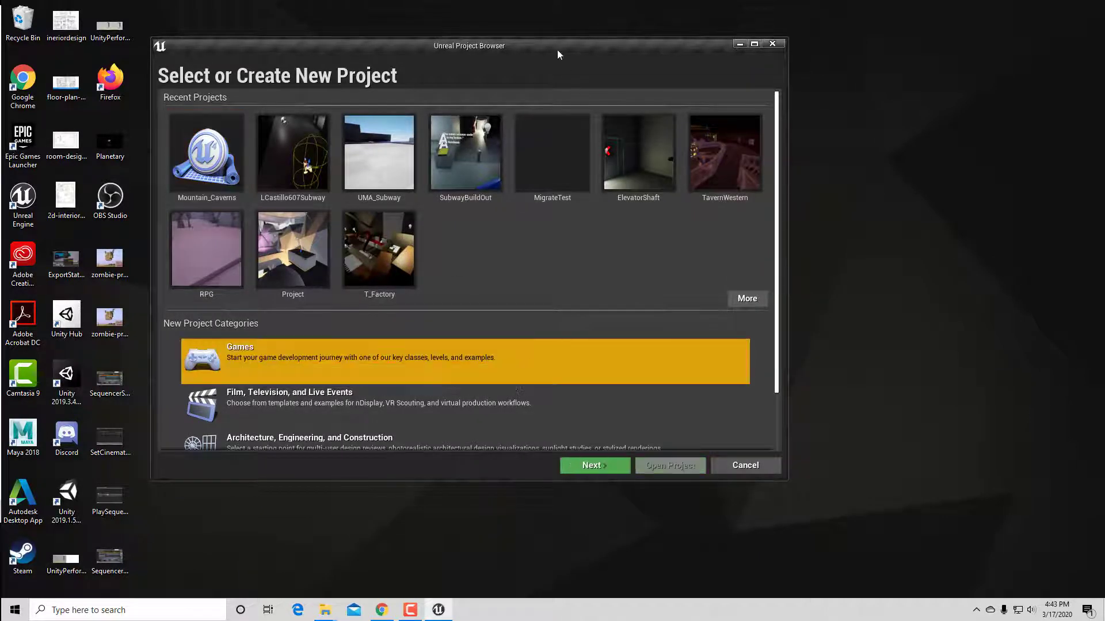
pyautogui.moveTo(557, 49); pyautogui.dragTo(526, 11)
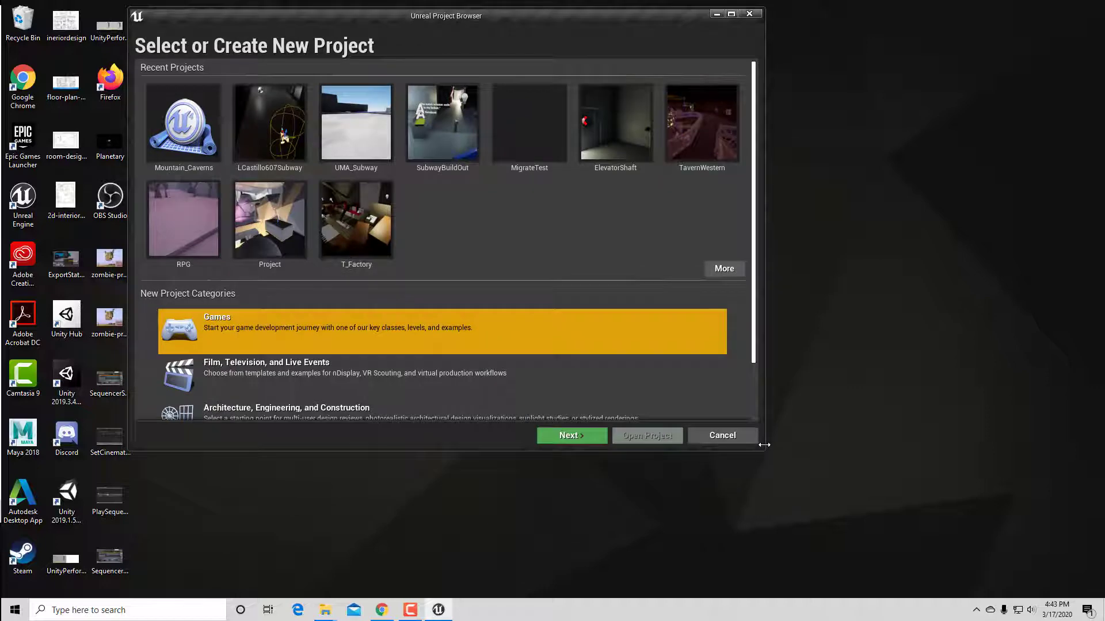
pyautogui.moveTo(765, 445); pyautogui.dragTo(917, 510)
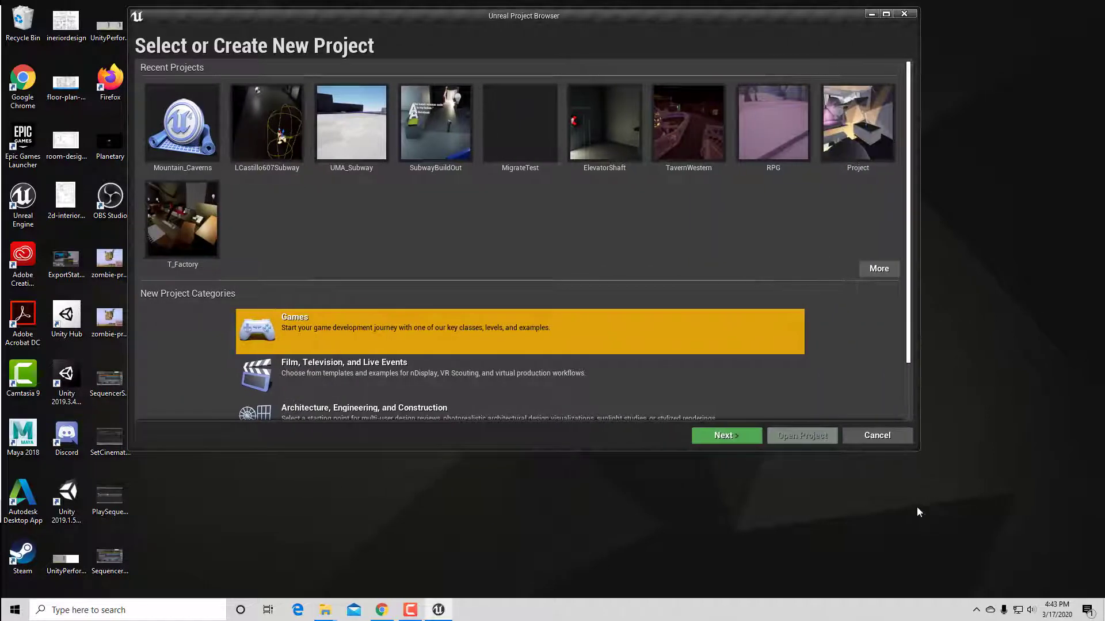
pyautogui.click(724, 436)
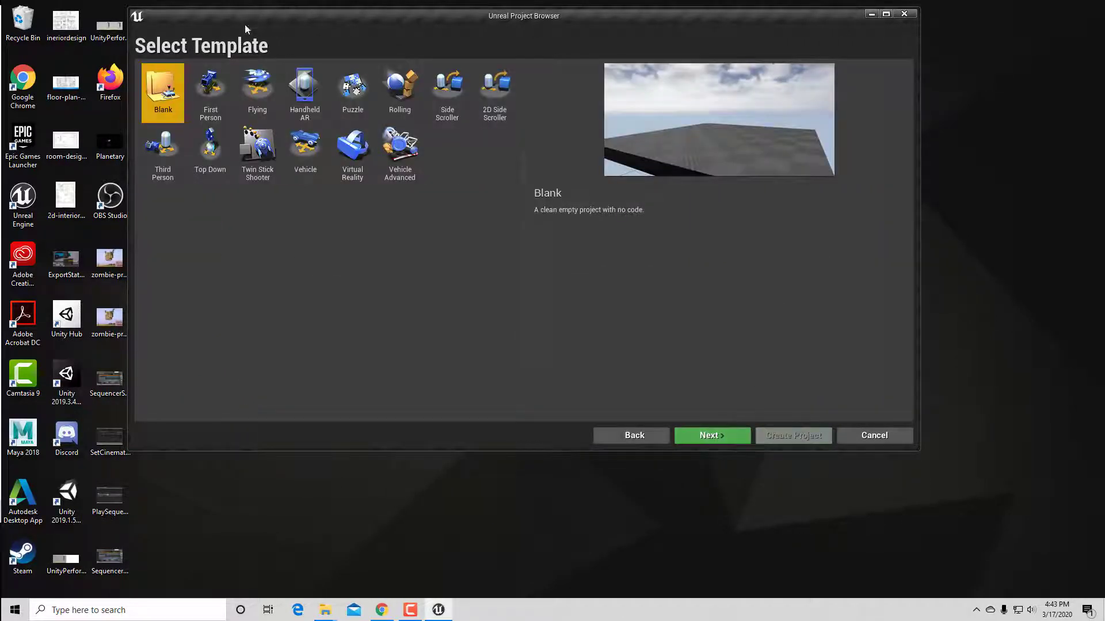
pyautogui.click(169, 174)
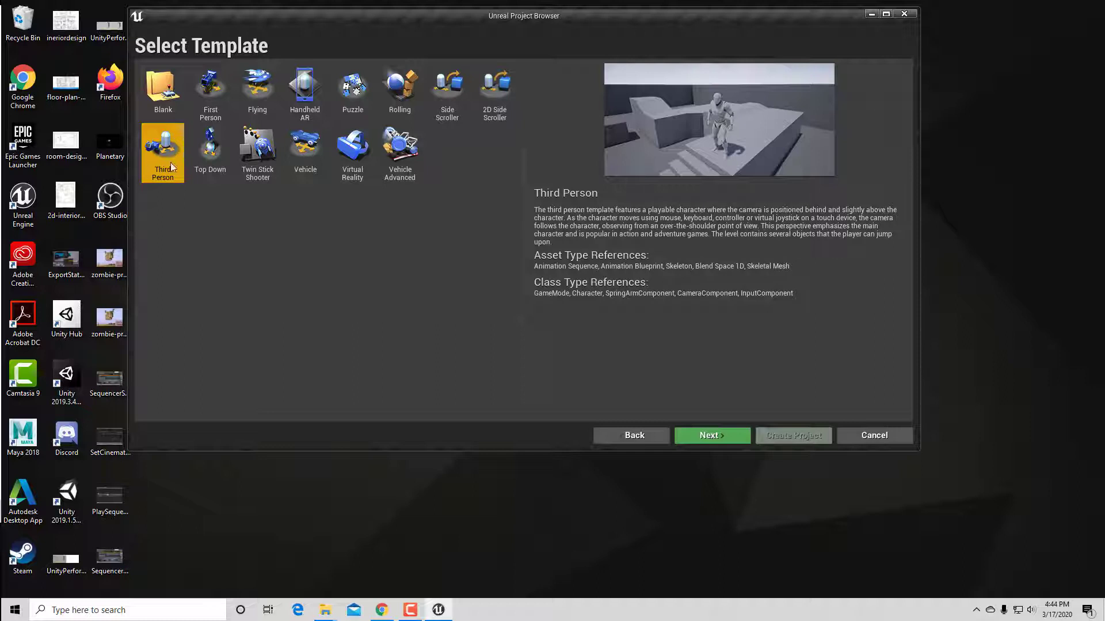
# Keep No Starter Content in project settings and browse for the project's folder location.
pyautogui.click(714, 434)
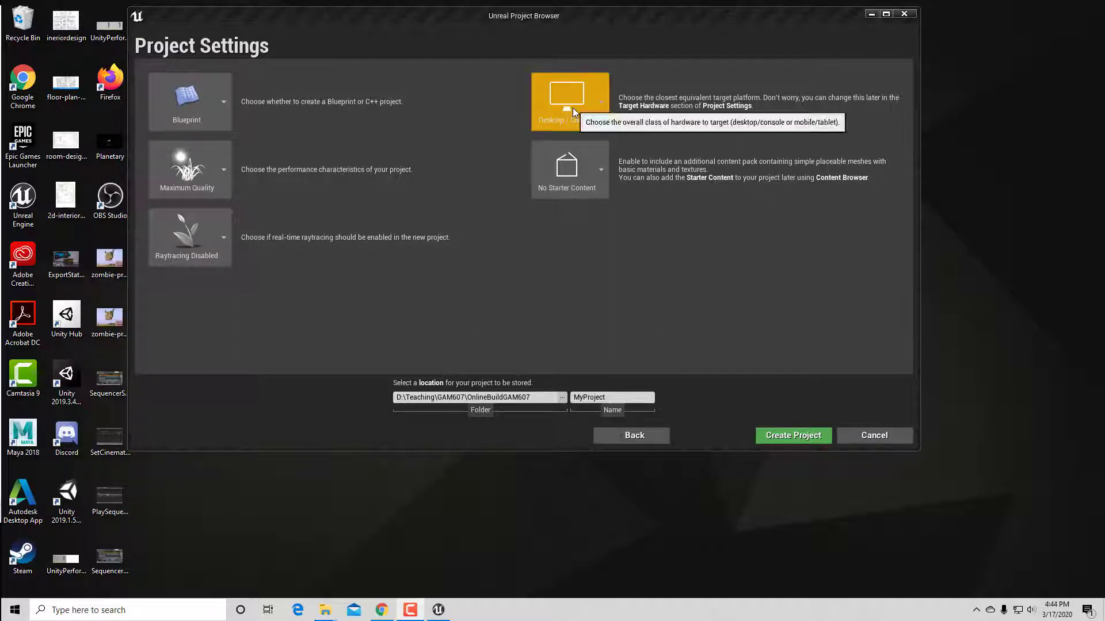
pyautogui.click(599, 176)
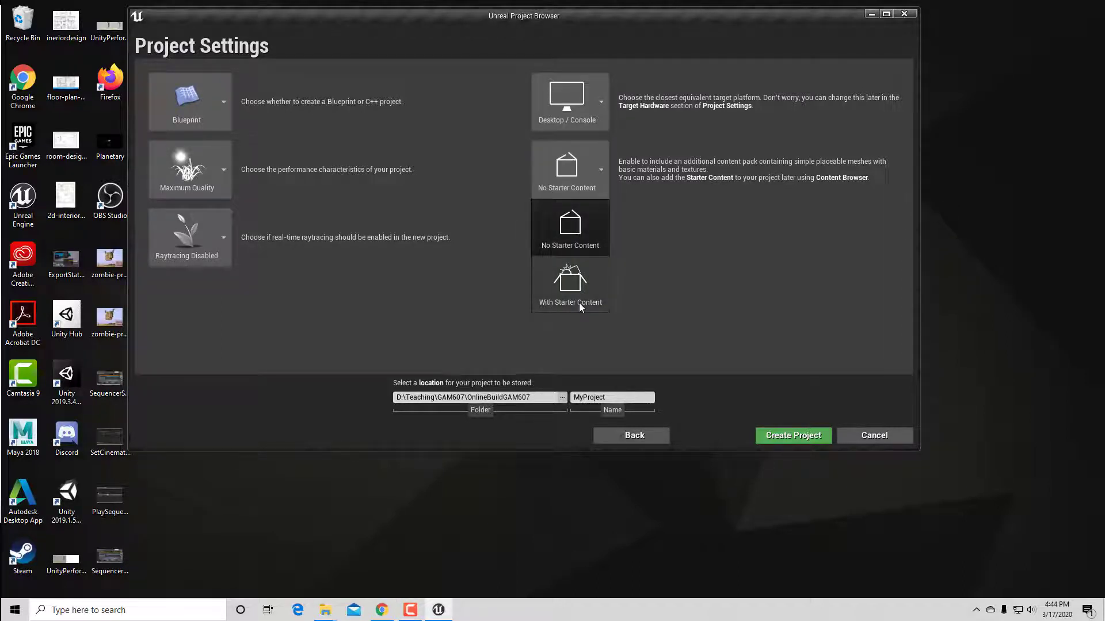
pyautogui.click(575, 235)
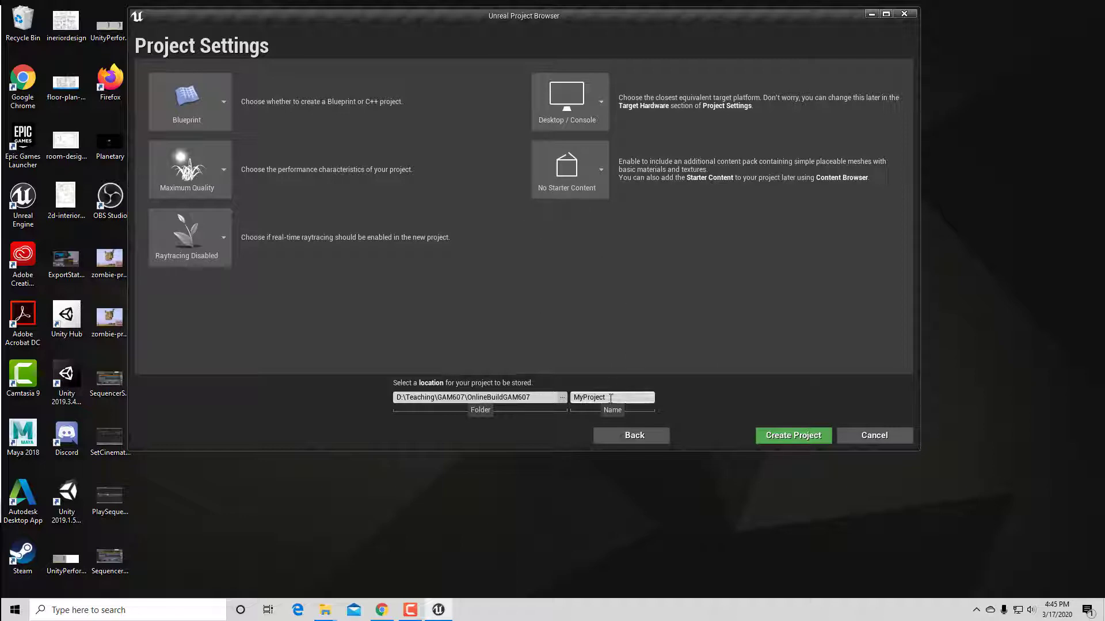
pyautogui.click(563, 398)
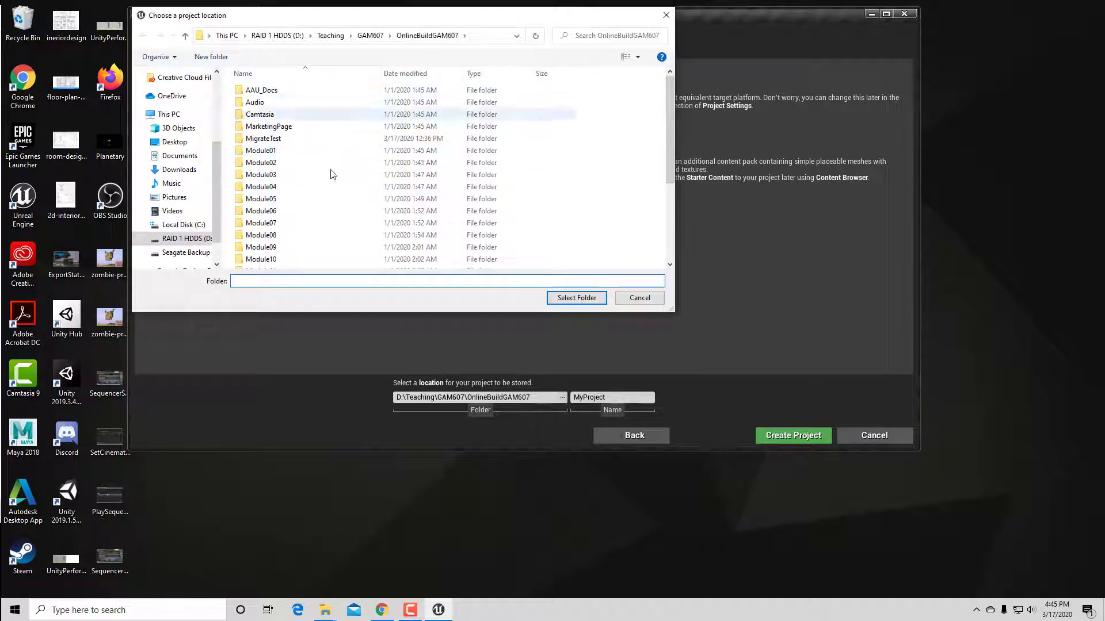
# Create a new folder named ReduceMemoryMigrate inside OnlineBuildGAM607.
pyautogui.scroll(-4, 332, 174)
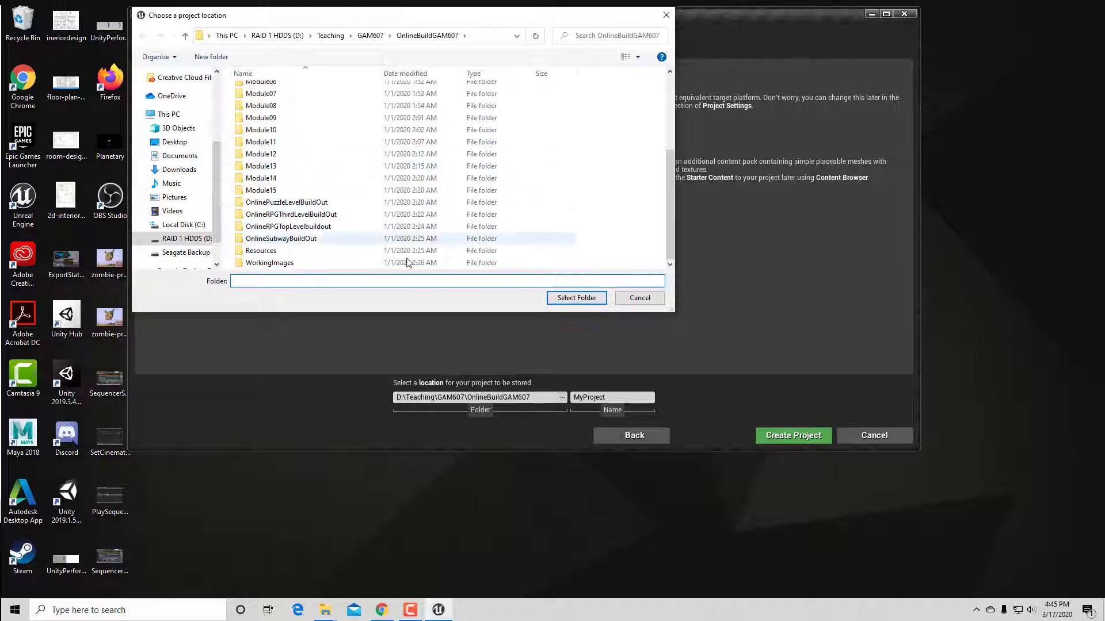
pyautogui.rightClick(635, 217)
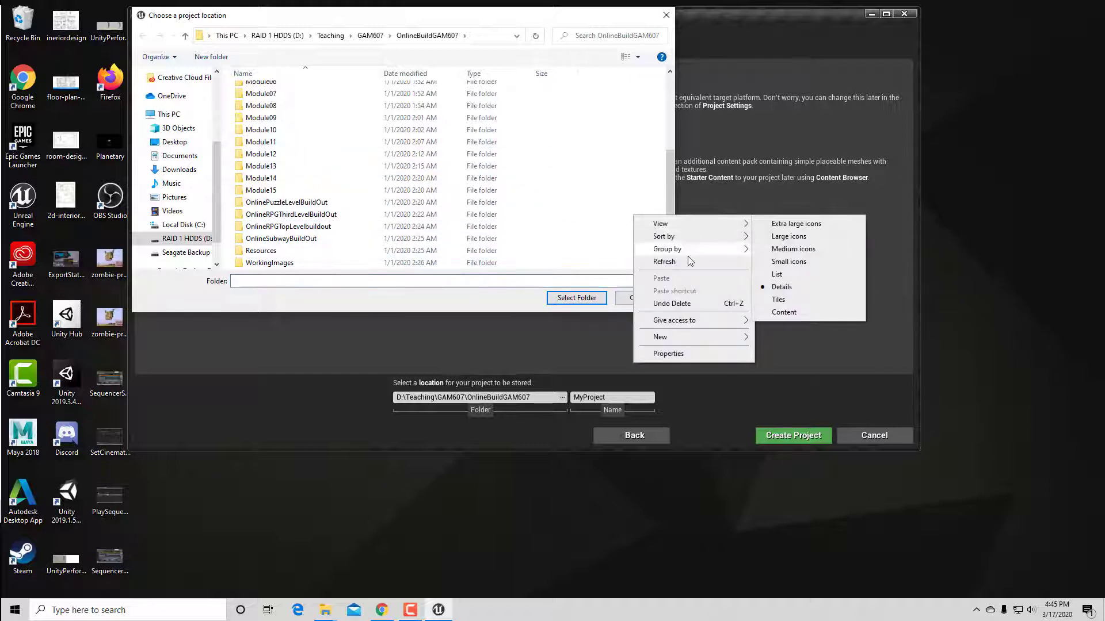
pyautogui.moveTo(719, 337)
pyautogui.click(771, 338)
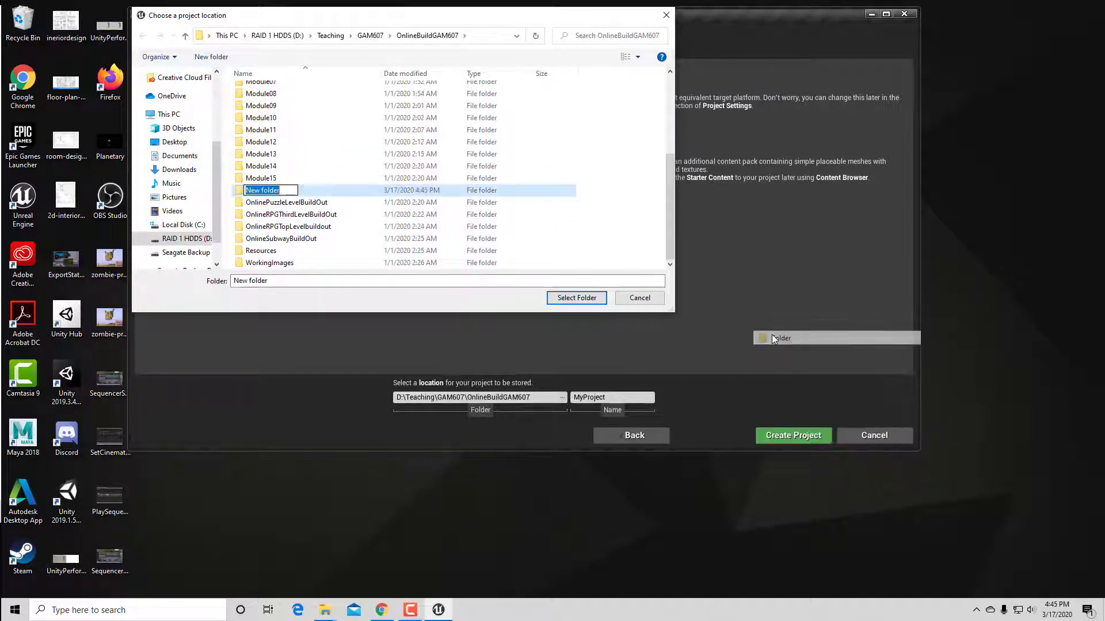
pyautogui.write('Re')
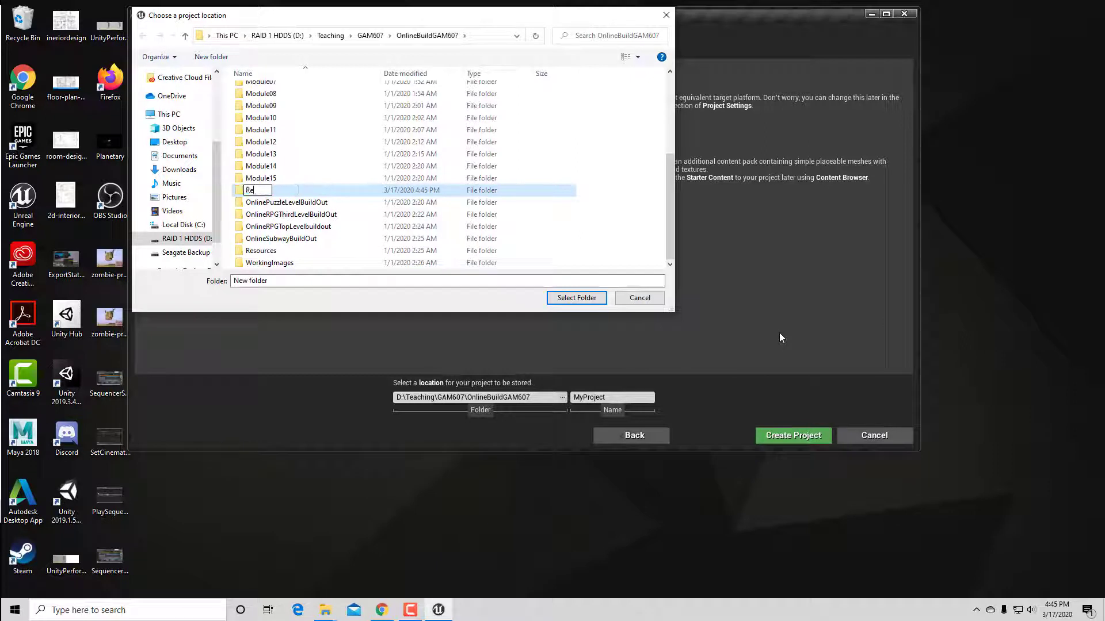
pyautogui.write('duceMemeory')
pyautogui.press('BackSpace')
pyautogui.press('BackSpace')
pyautogui.press('BackSpace')
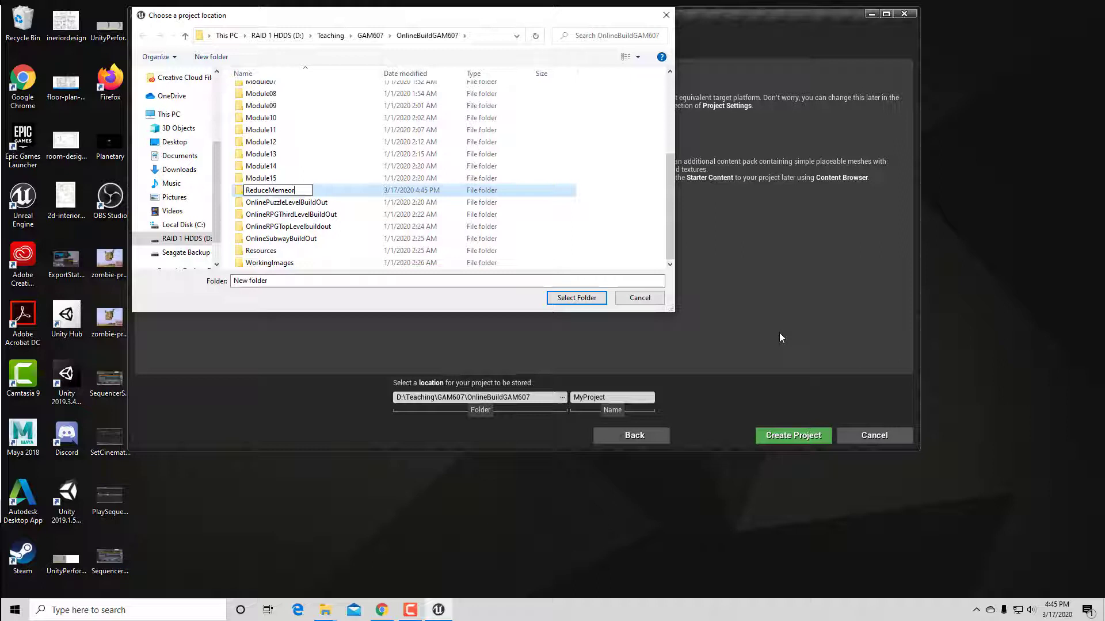
pyautogui.press('BackSpace')
pyautogui.write('oryMigrate')
pyautogui.click(583, 300)
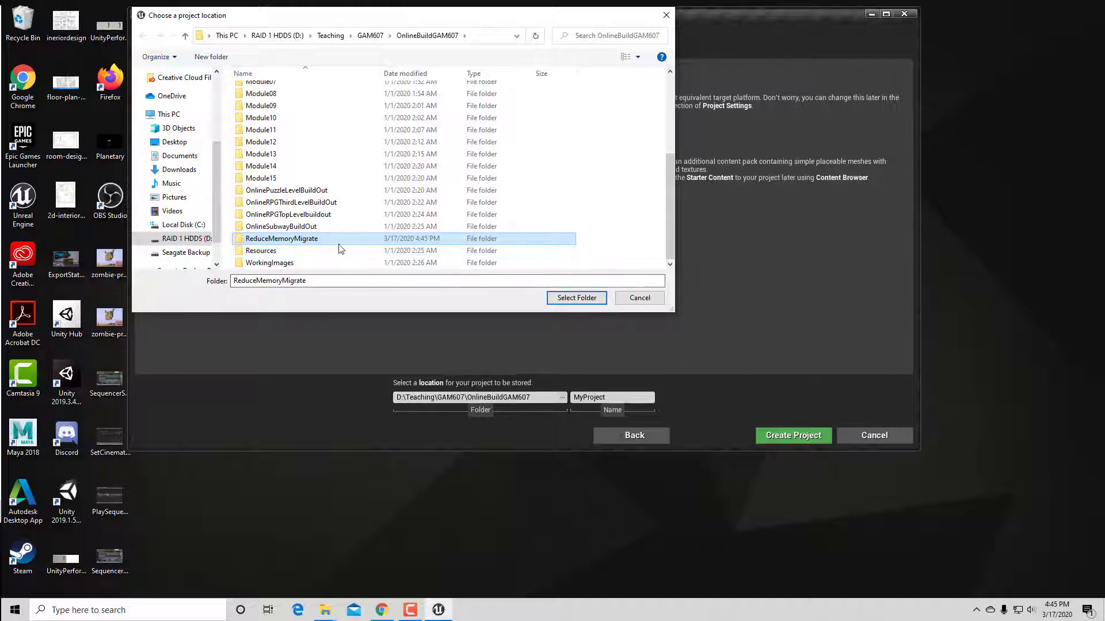
# Confirm ReduceMemoryMigrate as the location, rename MyProject to Migrate, and create the project.
pyautogui.click(577, 297)
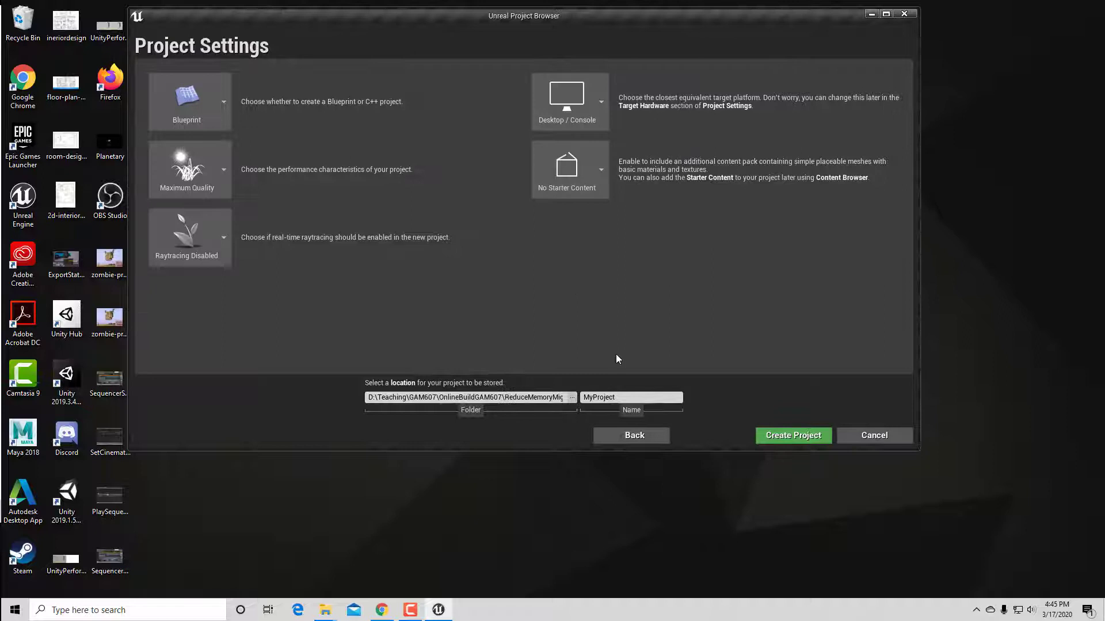
pyautogui.click(616, 398)
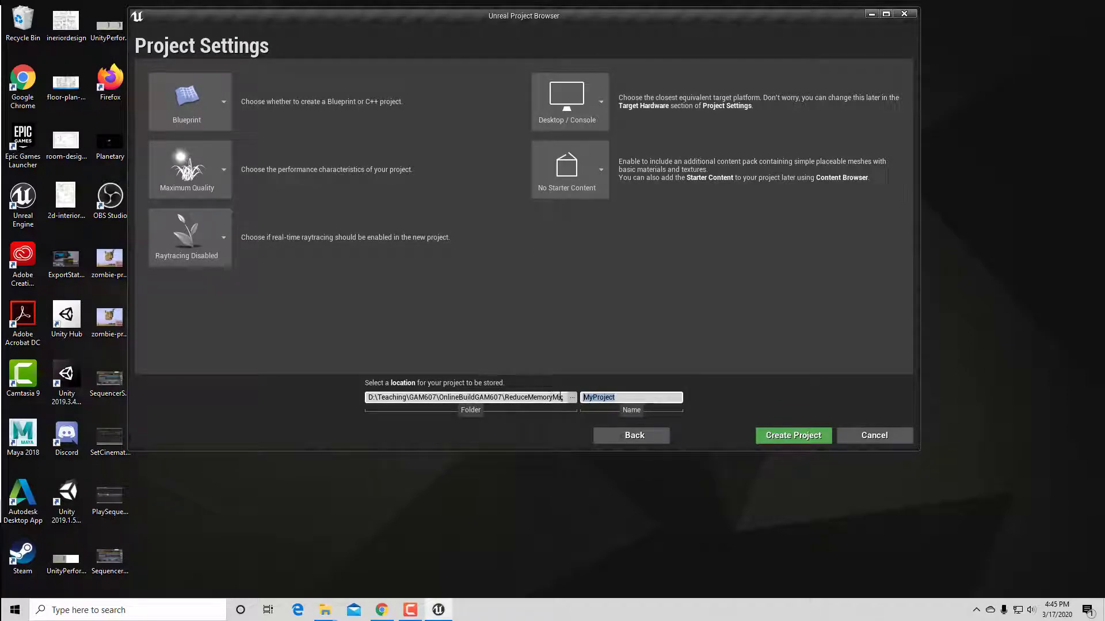
pyautogui.write('Migrate')
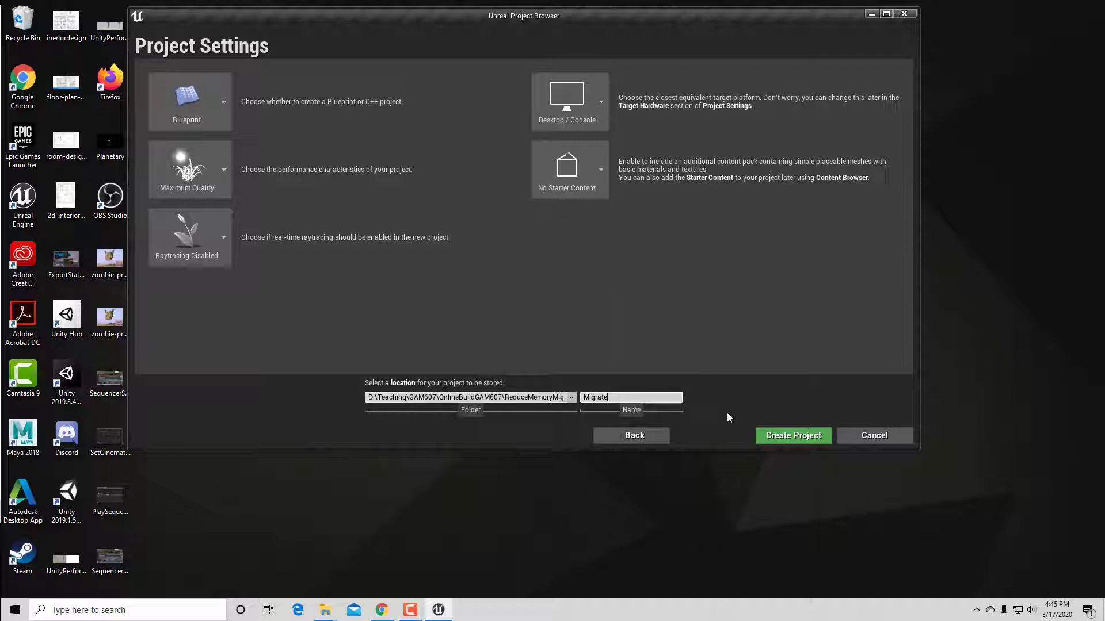
pyautogui.click(787, 436)
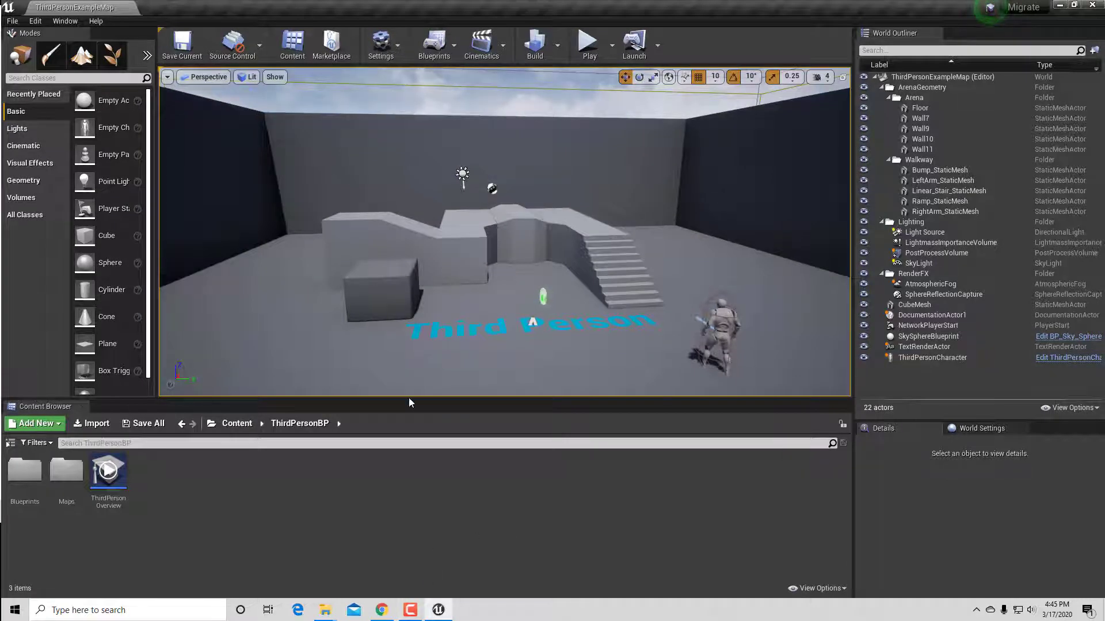
# Show the Content folder tree, select Geometry, enlarge the Content Browser, and expand then collapse Geometry.
pyautogui.click(10, 443)
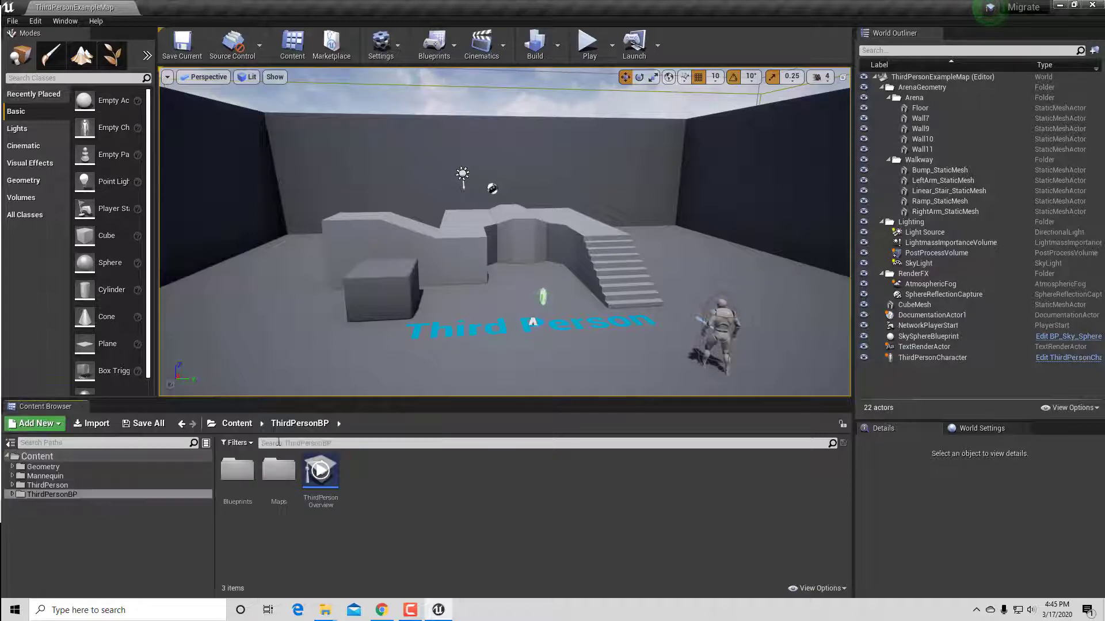
pyautogui.click(46, 467)
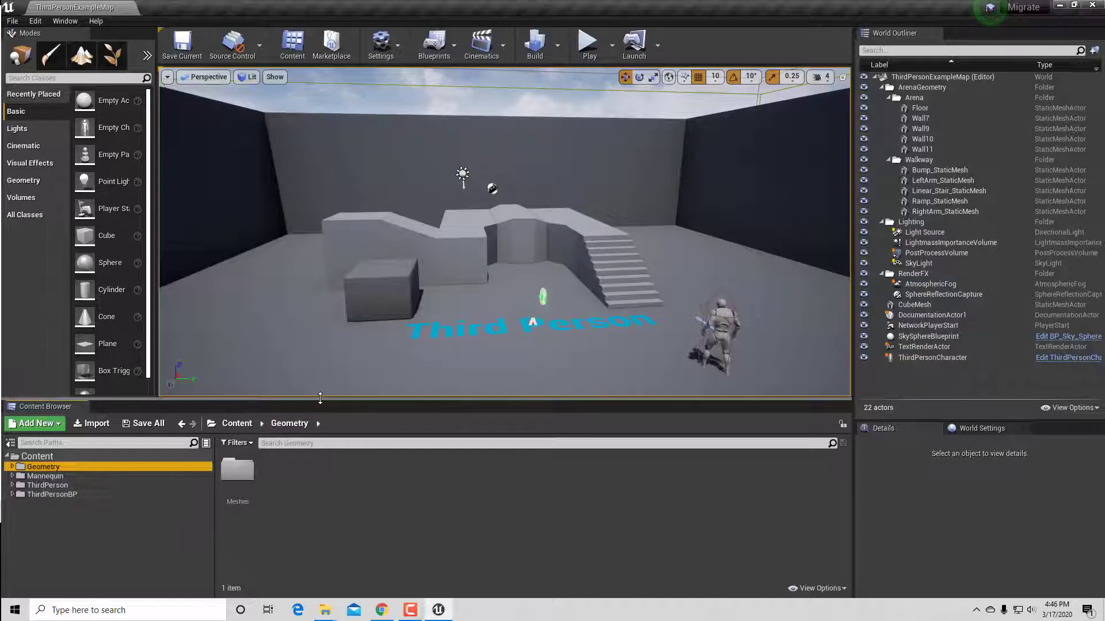
pyautogui.moveTo(325, 401); pyautogui.dragTo(325, 341)
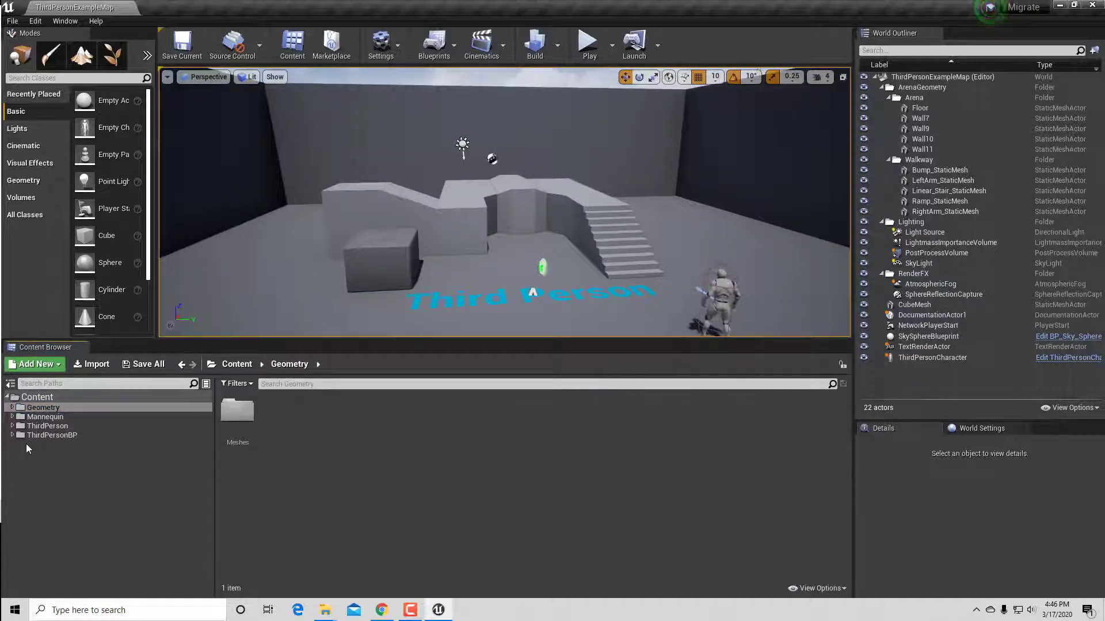
pyautogui.doubleClick(16, 409)
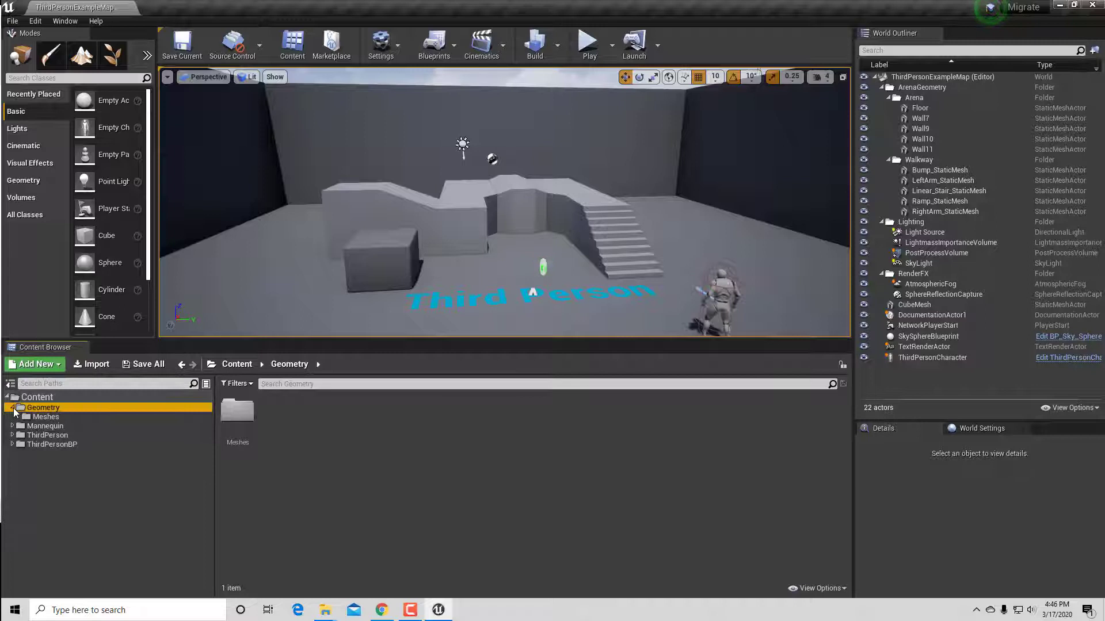
pyautogui.click(12, 408)
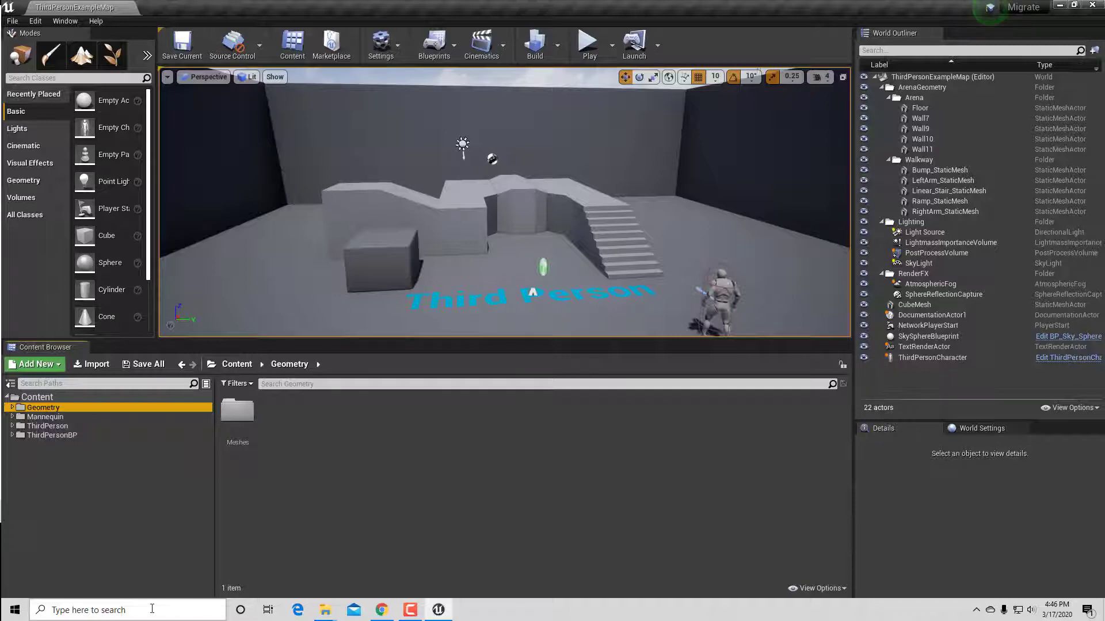
# Launch Epic Games Launcher via a Windows search for 'epic' and search the Marketplace for 'int'.
pyautogui.click(153, 612)
pyautogui.write('epic')
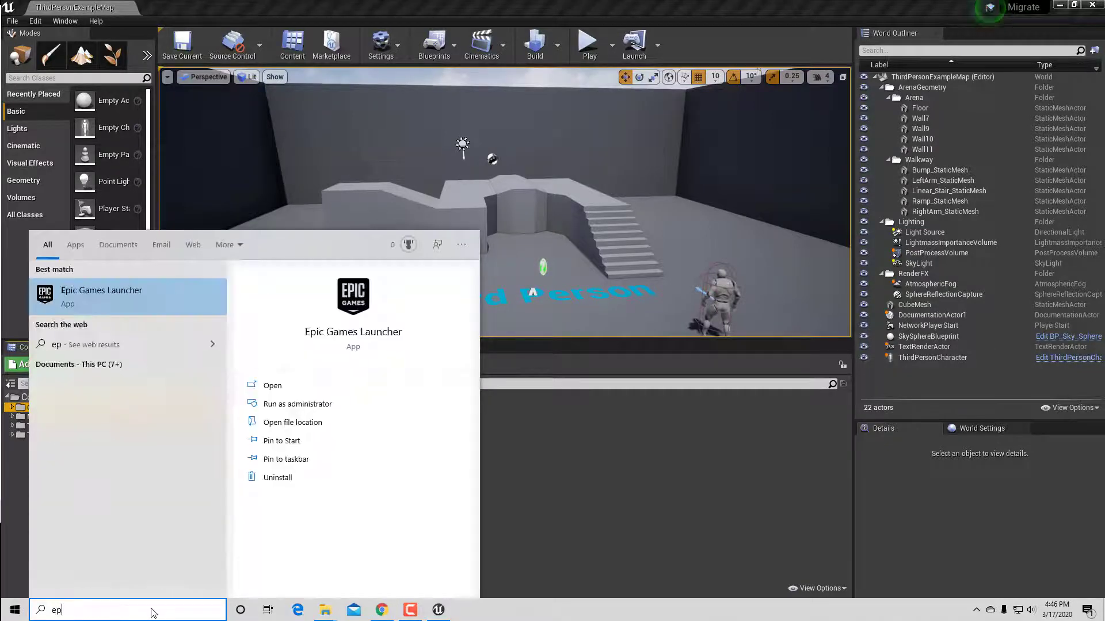
pyautogui.click(105, 299)
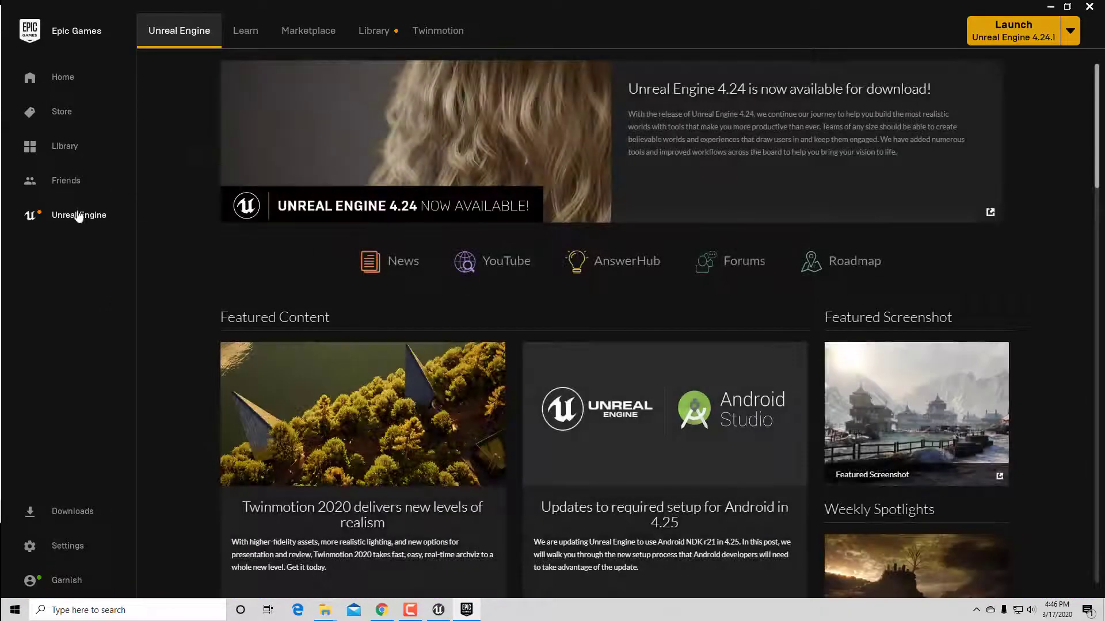
pyautogui.click(307, 36)
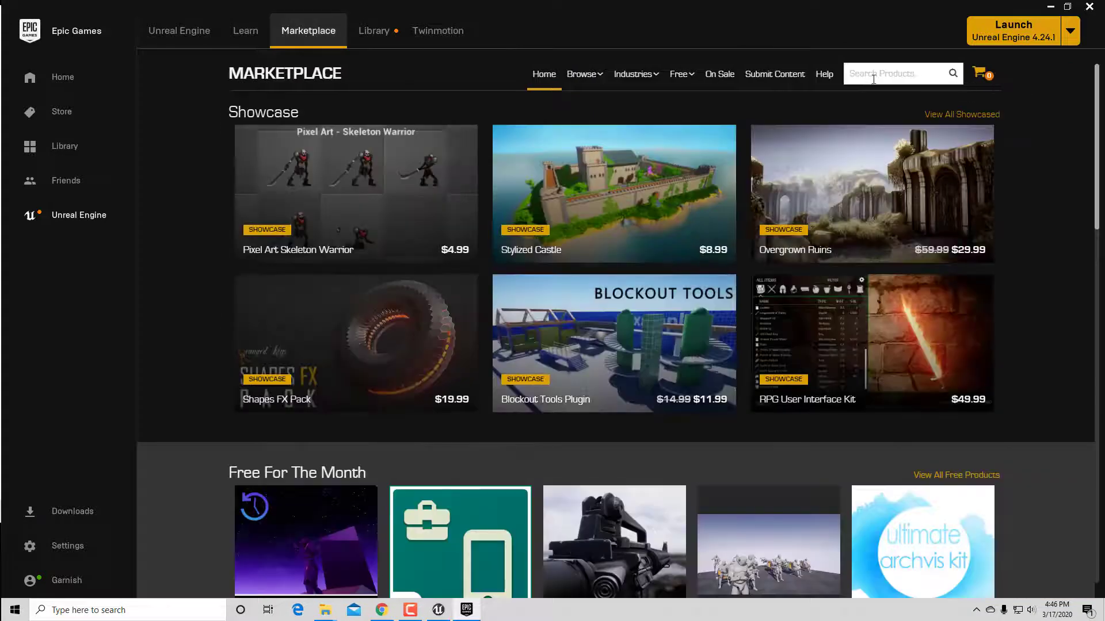
pyautogui.click(874, 72)
pyautogui.write('int')
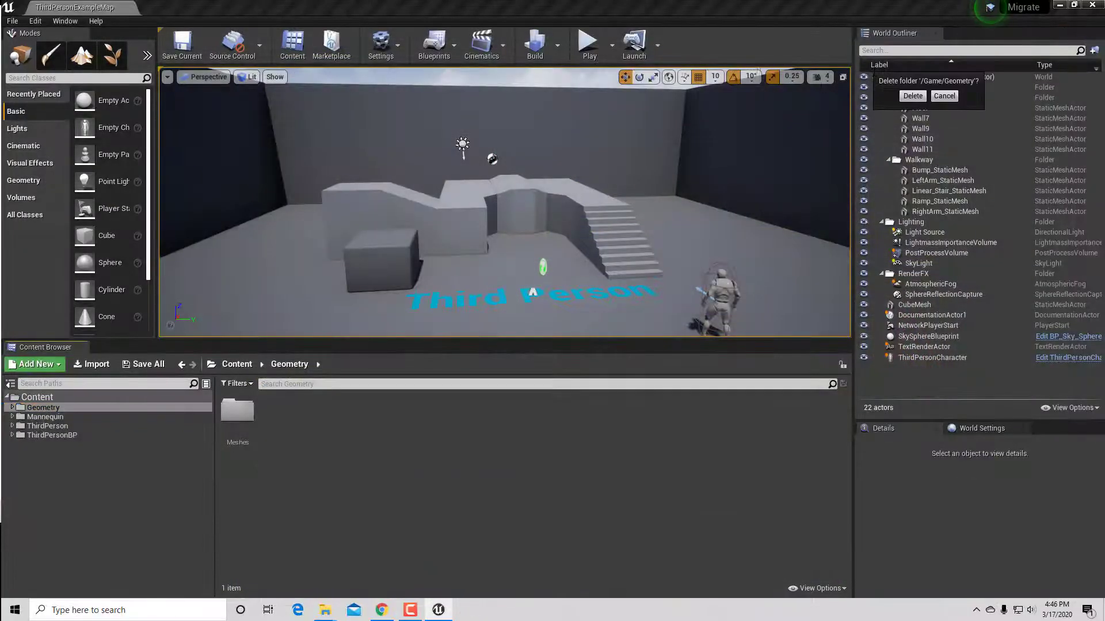
# Relaunch Epic Games Launcher from a Windows search for 'epic'.
pyautogui.click(141, 603)
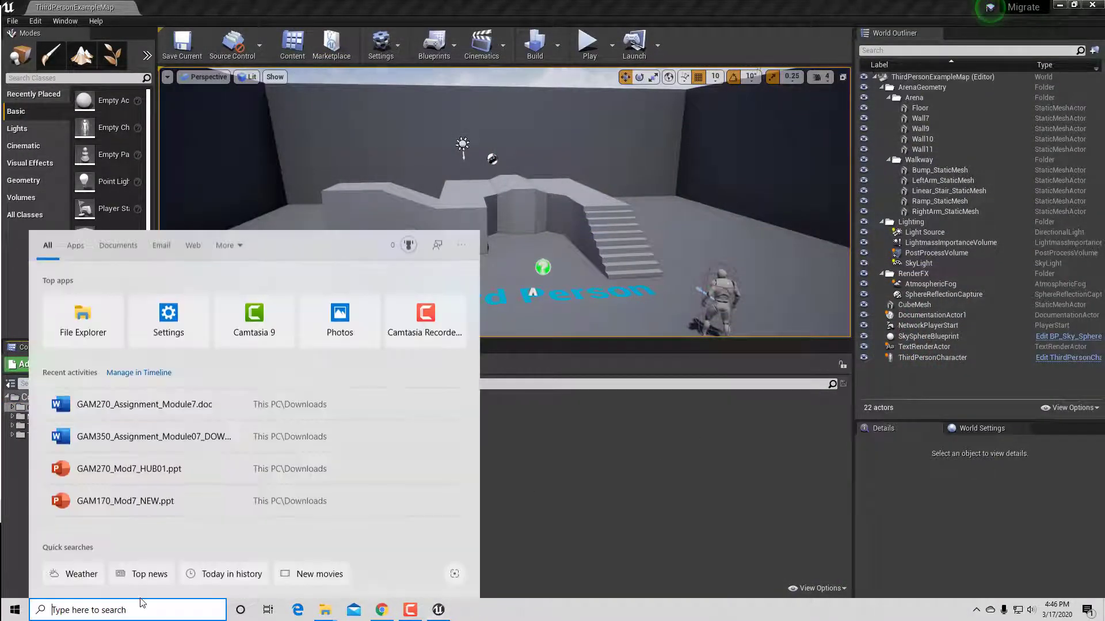
pyautogui.write('epic')
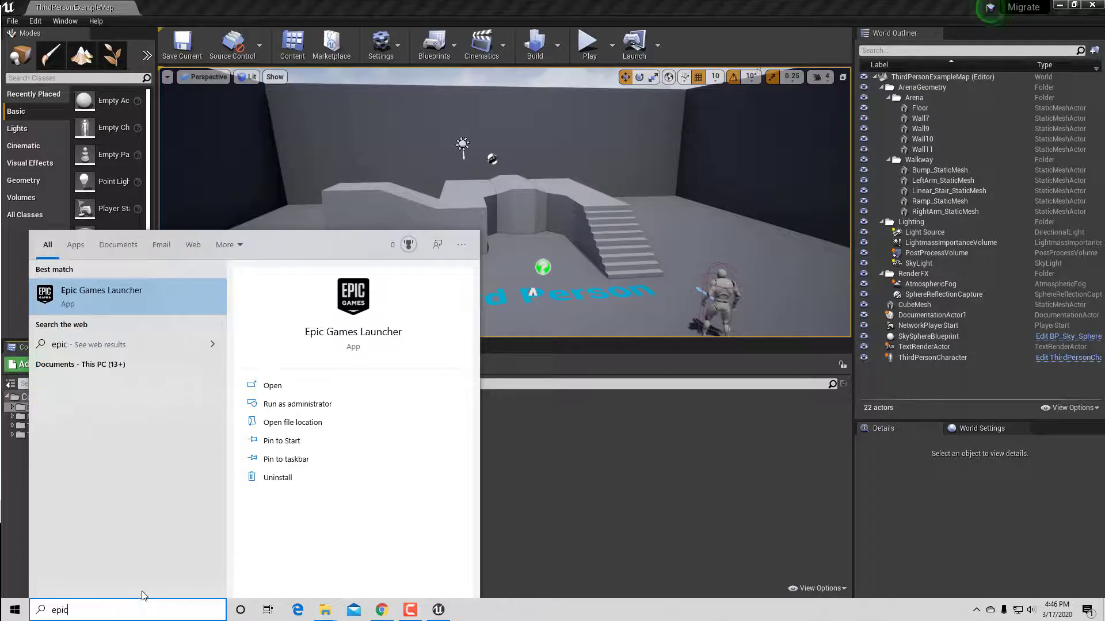
pyautogui.click(105, 299)
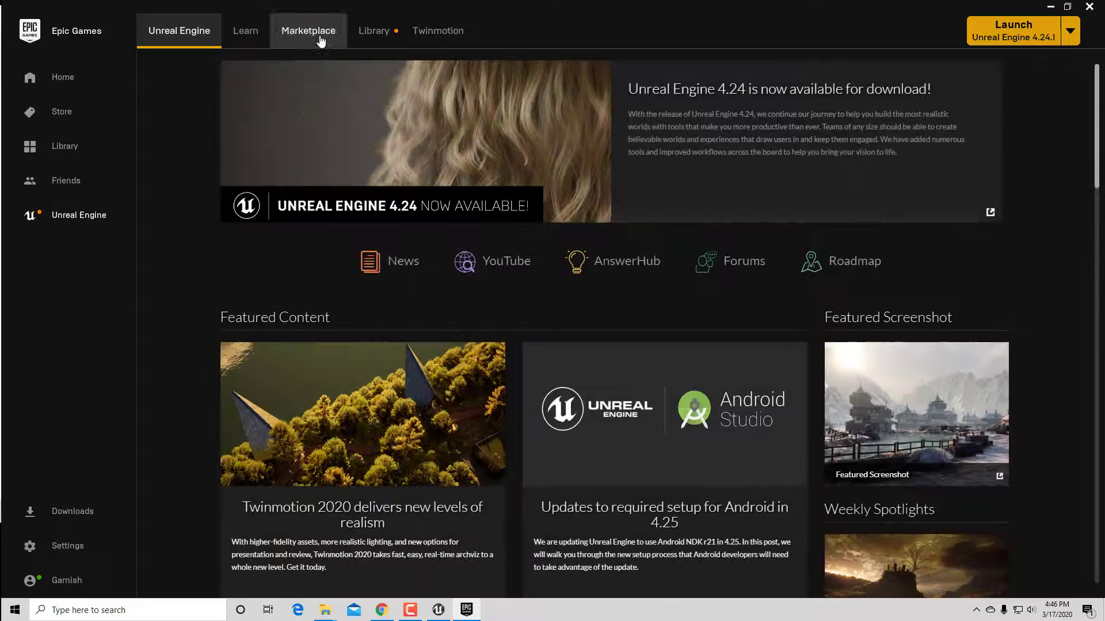
# Search the Marketplace for 'infin' and open the Infinity Blade: Temple product page.
pyautogui.click(321, 41)
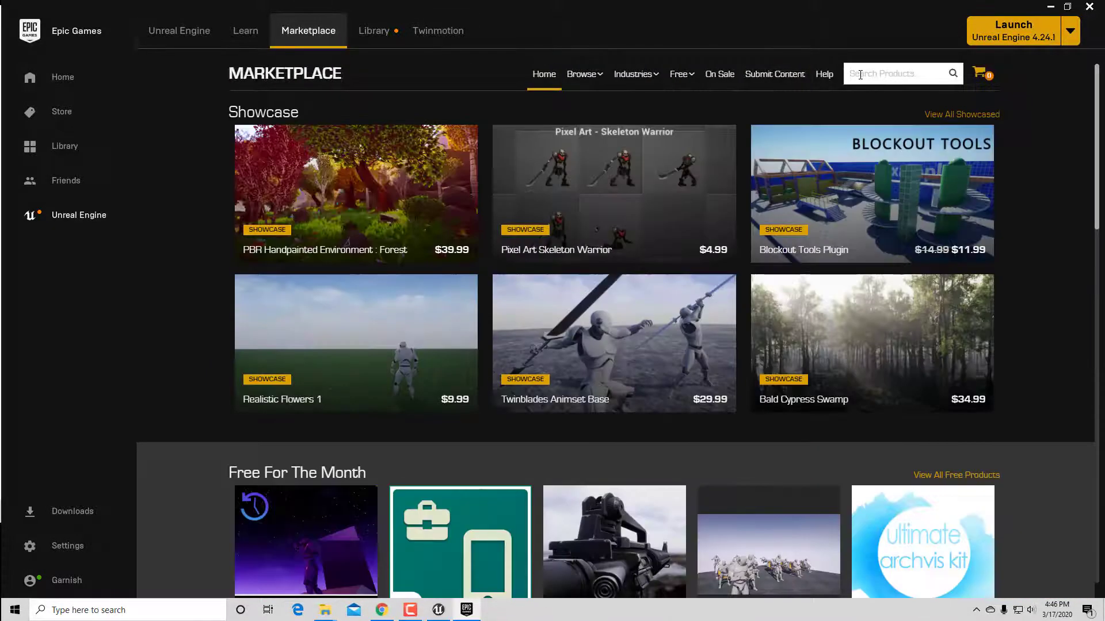
pyautogui.click(860, 75)
pyautogui.write('infin')
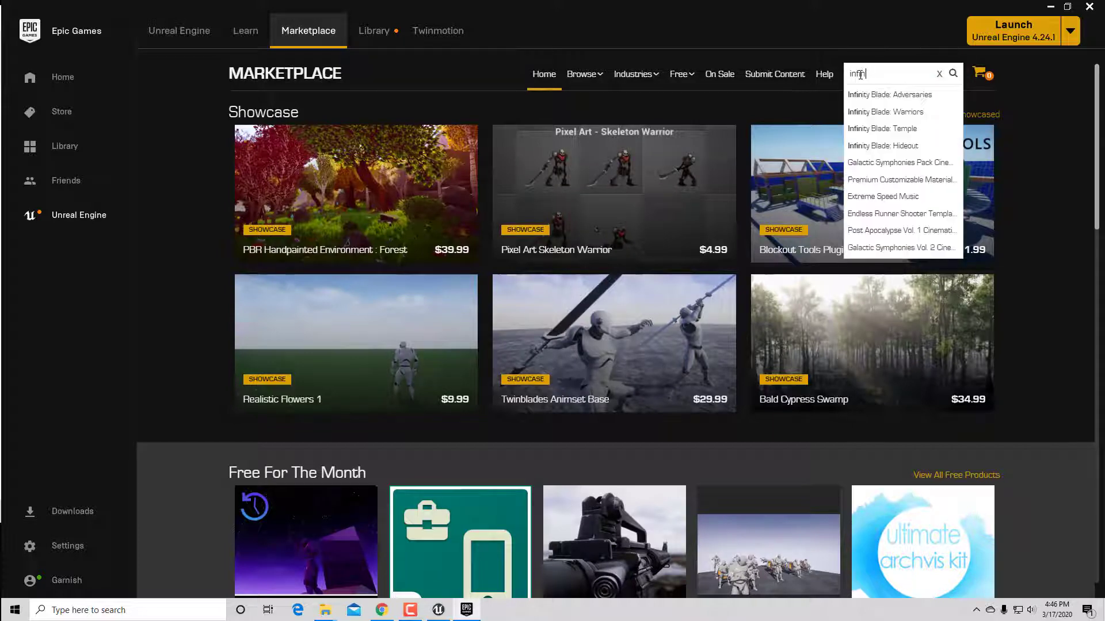
pyautogui.click(885, 136)
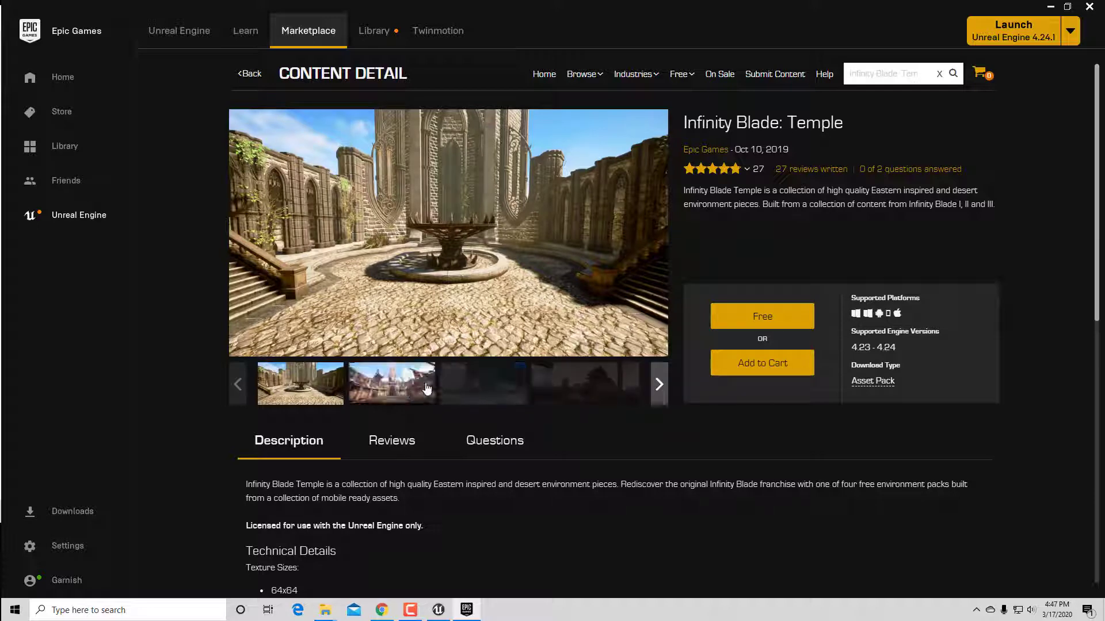
# Scroll through the Infinity Blade: Temple page, then minimize the launcher.
pyautogui.scroll(-3, 495, 360)
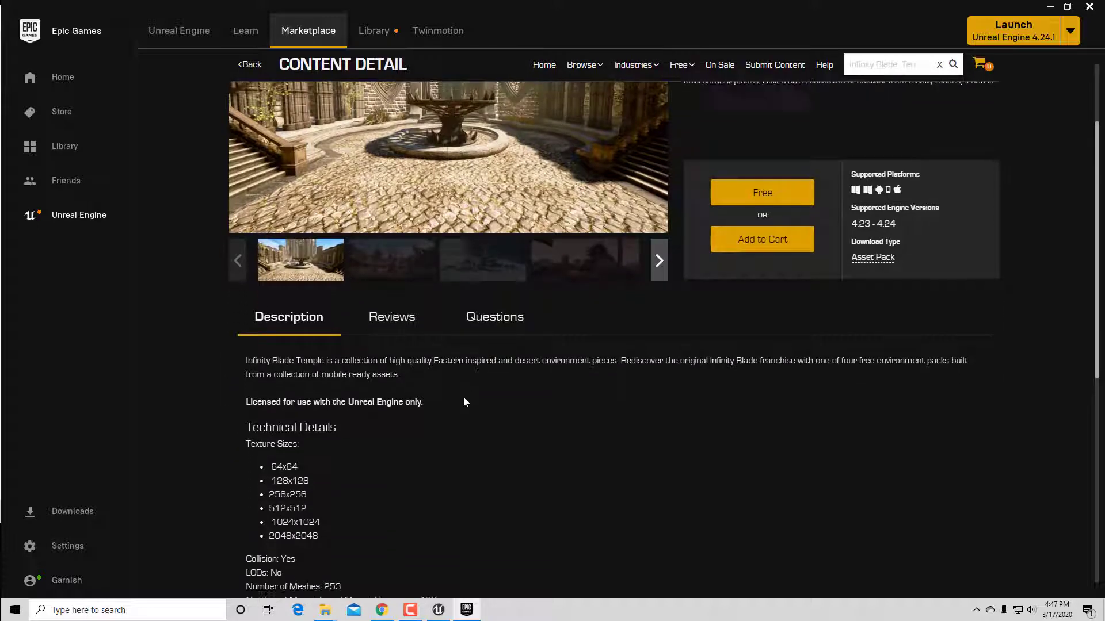
pyautogui.scroll(-4, 464, 401)
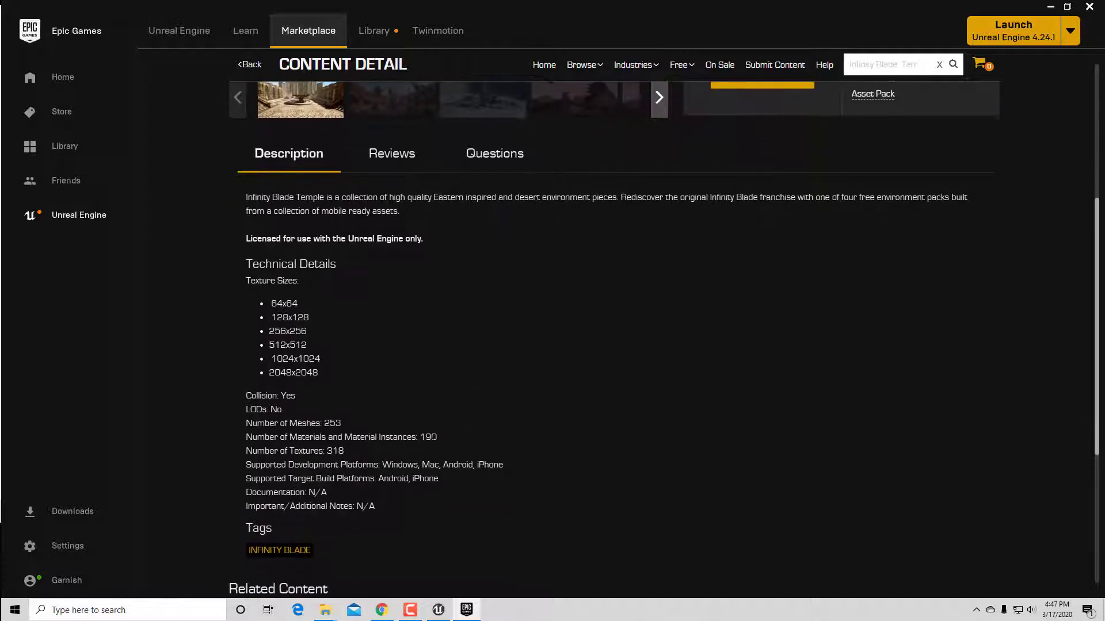
pyautogui.scroll(-2, 413, 464)
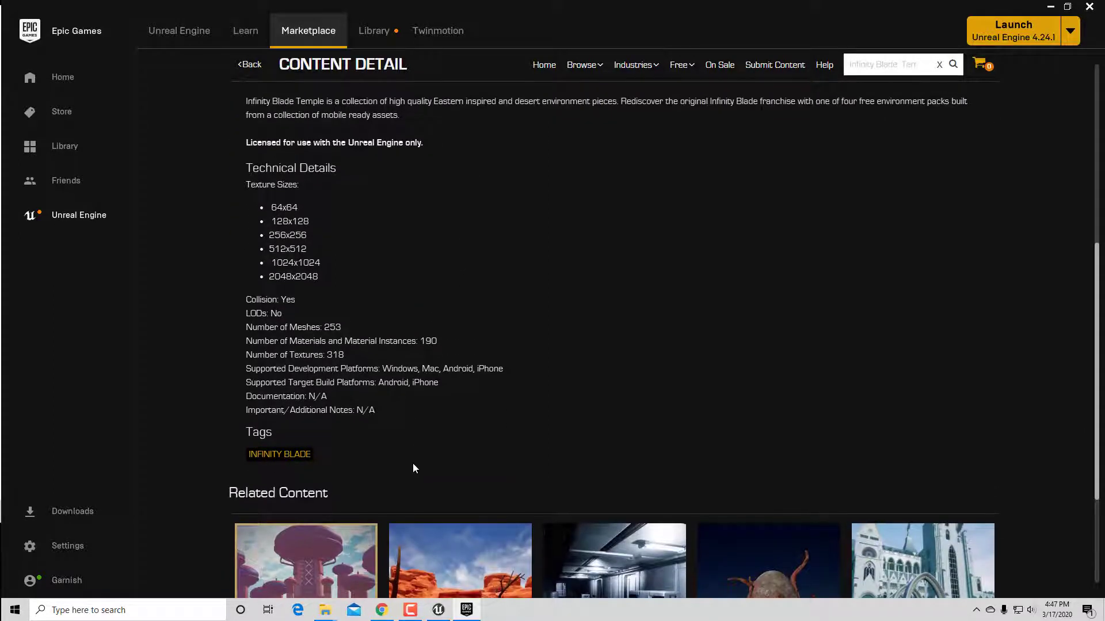
pyautogui.scroll(-3, 550, 396)
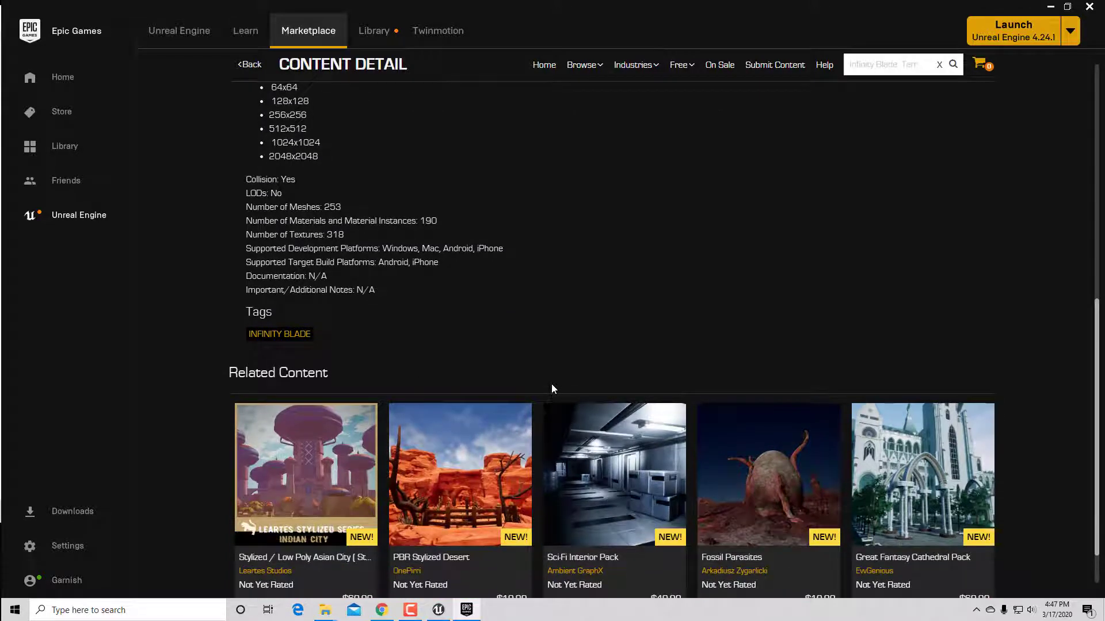
pyautogui.scroll(9, 581, 295)
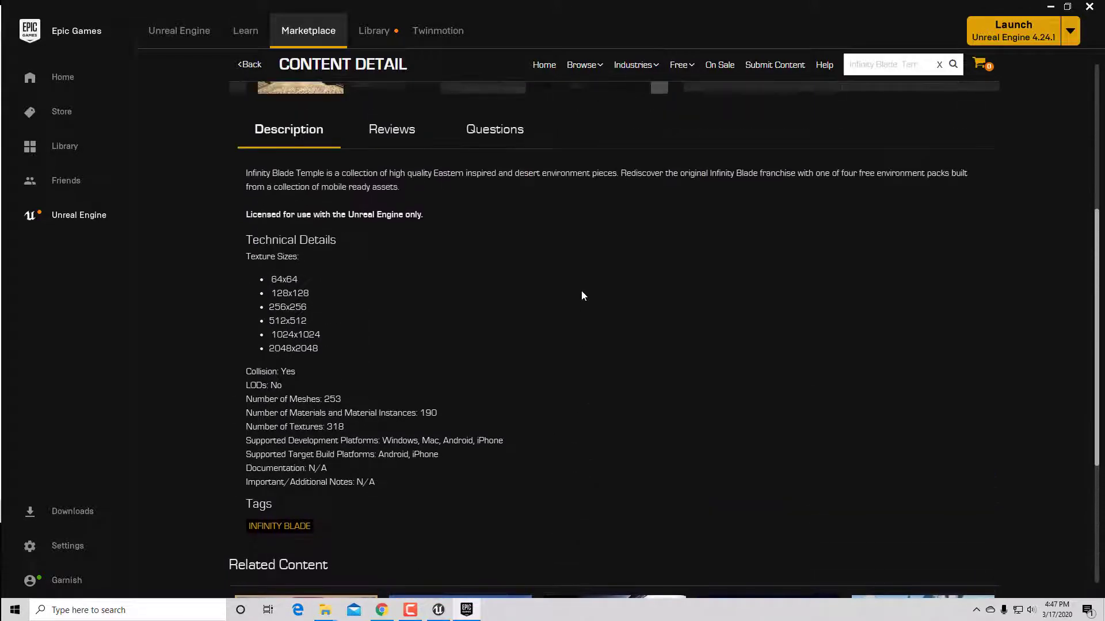
pyautogui.scroll(3, 581, 295)
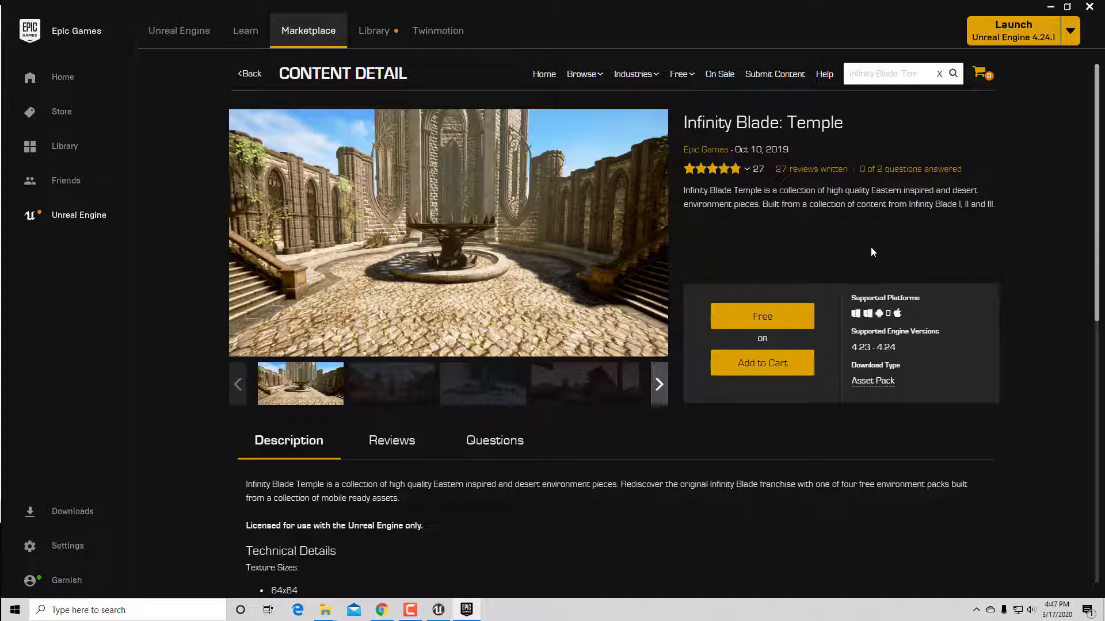
pyautogui.scroll(-5, 858, 233)
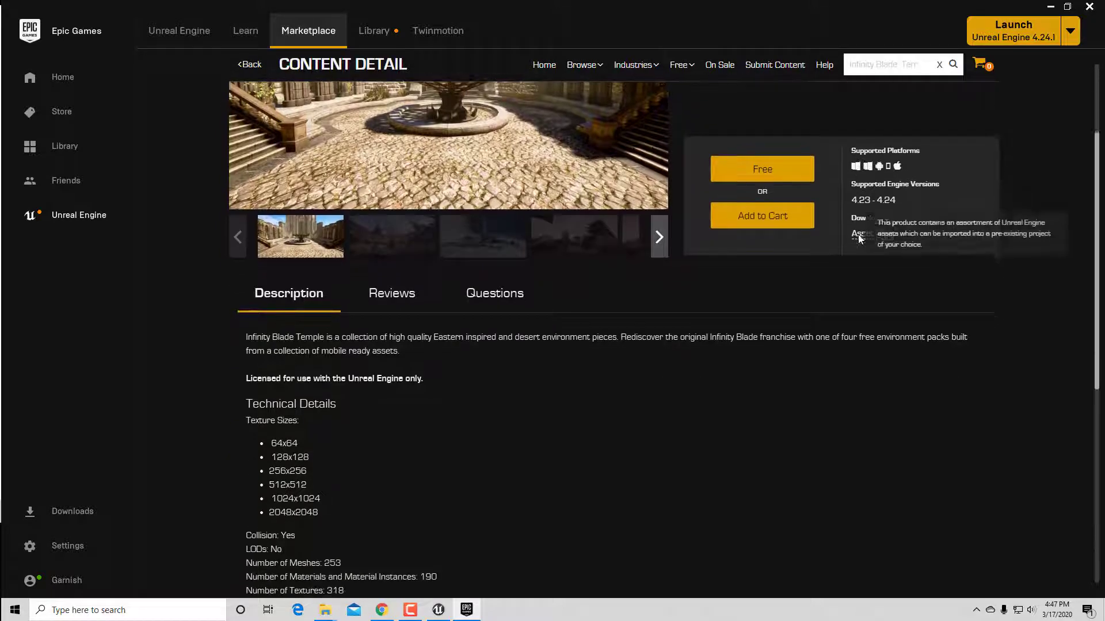
pyautogui.scroll(-4, 855, 239)
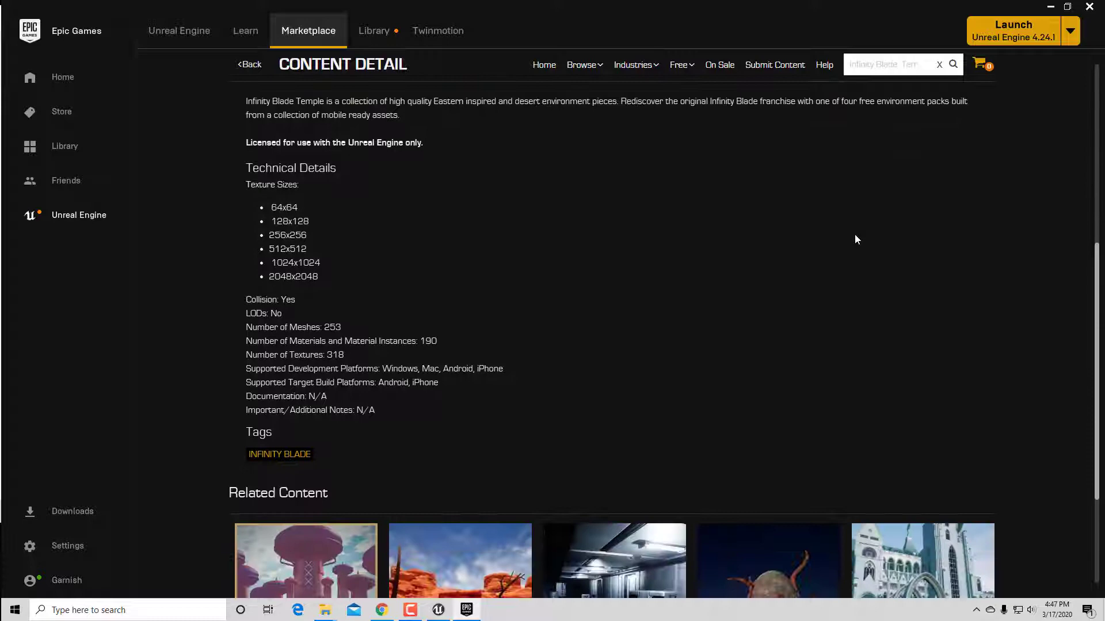
pyautogui.scroll(-1, 852, 243)
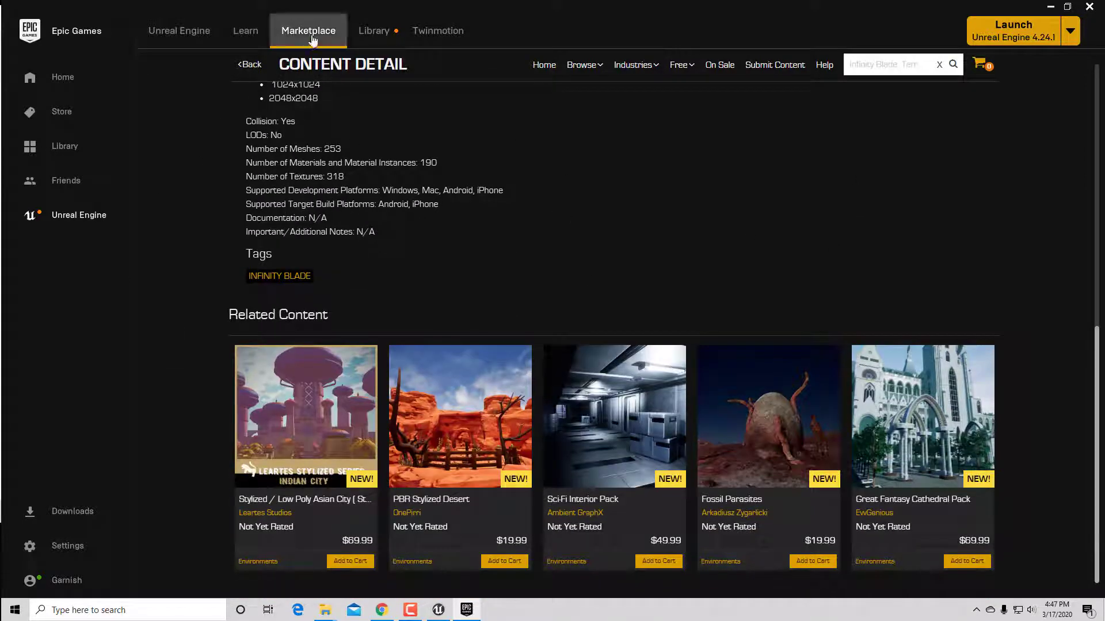
pyautogui.scroll(1, 394, 266)
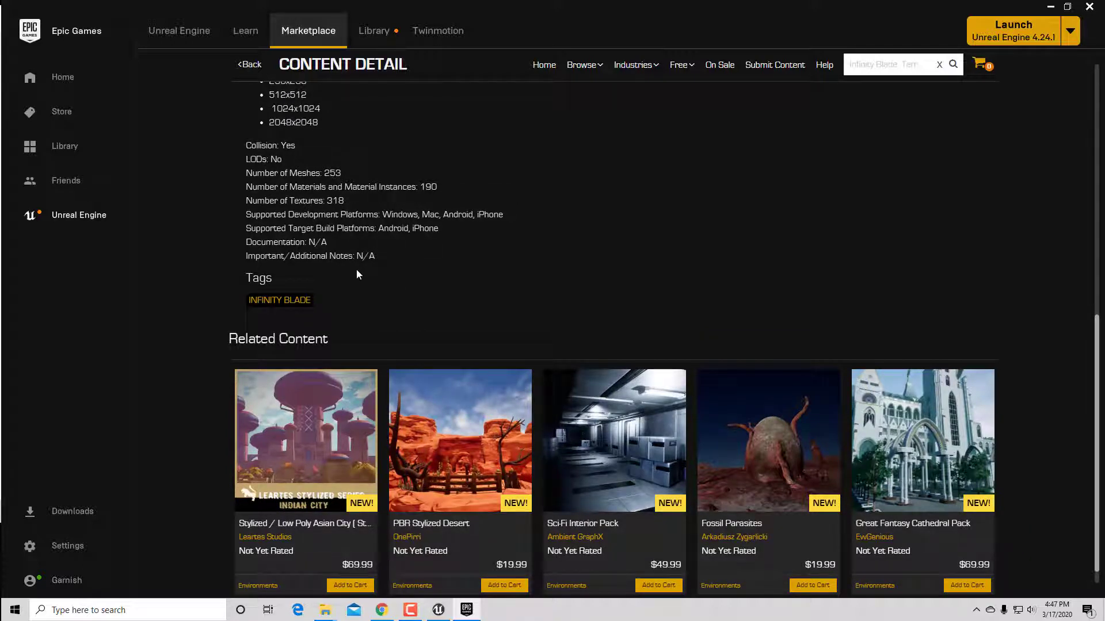
pyautogui.scroll(6, 356, 274)
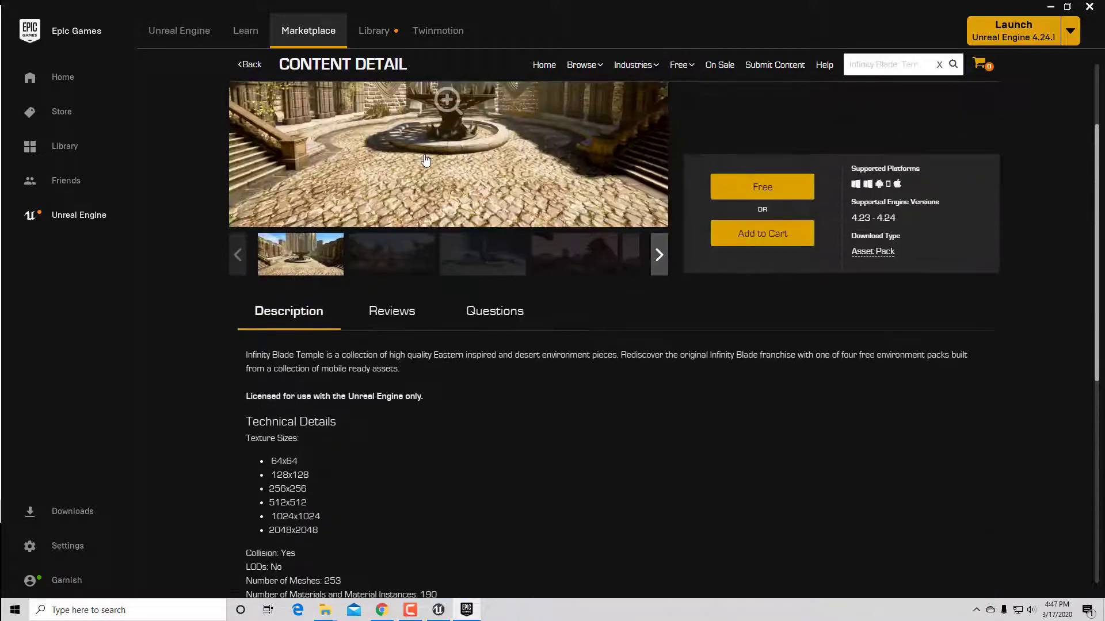
pyautogui.click(1050, 7)
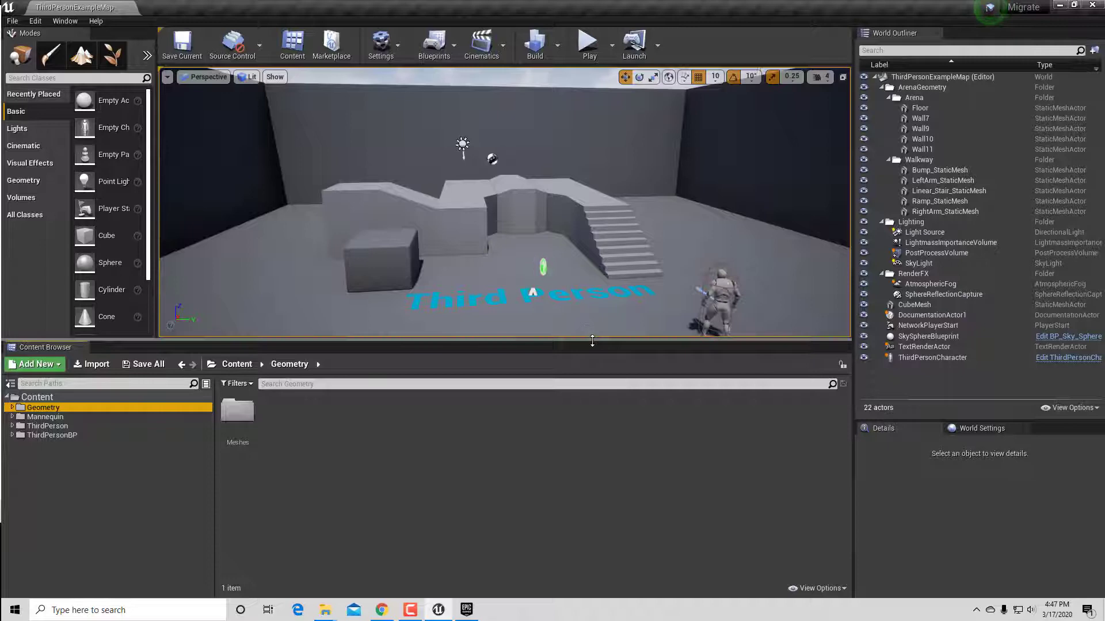
# Resize the viewport and Content Browser, select Geometry, and open then close the File menu.
pyautogui.moveTo(592, 341); pyautogui.dragTo(600, 412)
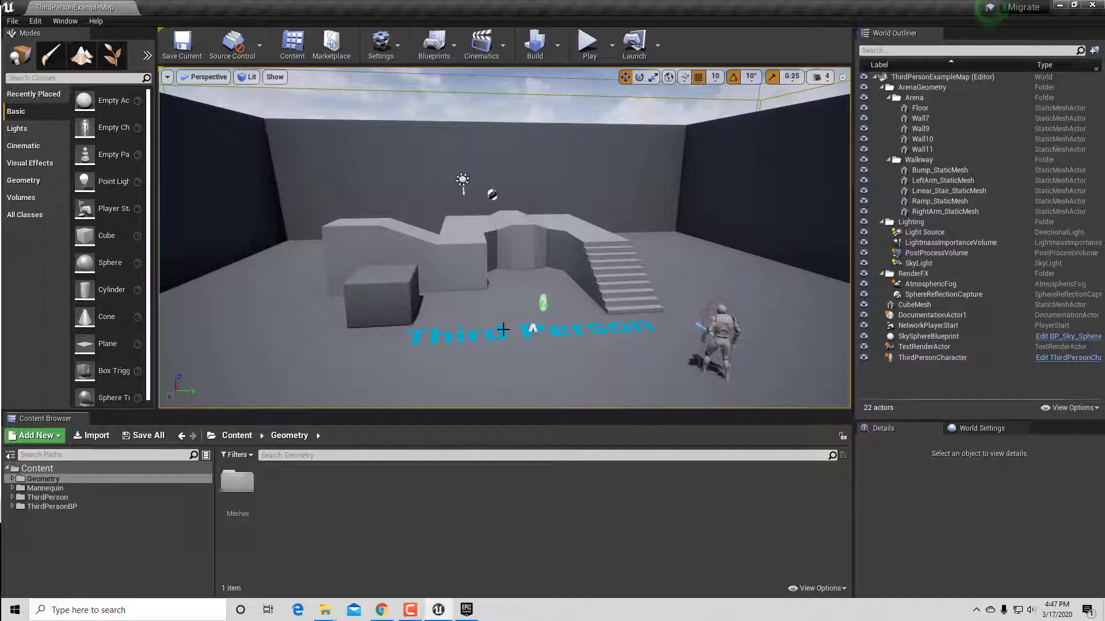
pyautogui.moveTo(538, 410); pyautogui.dragTo(538, 353)
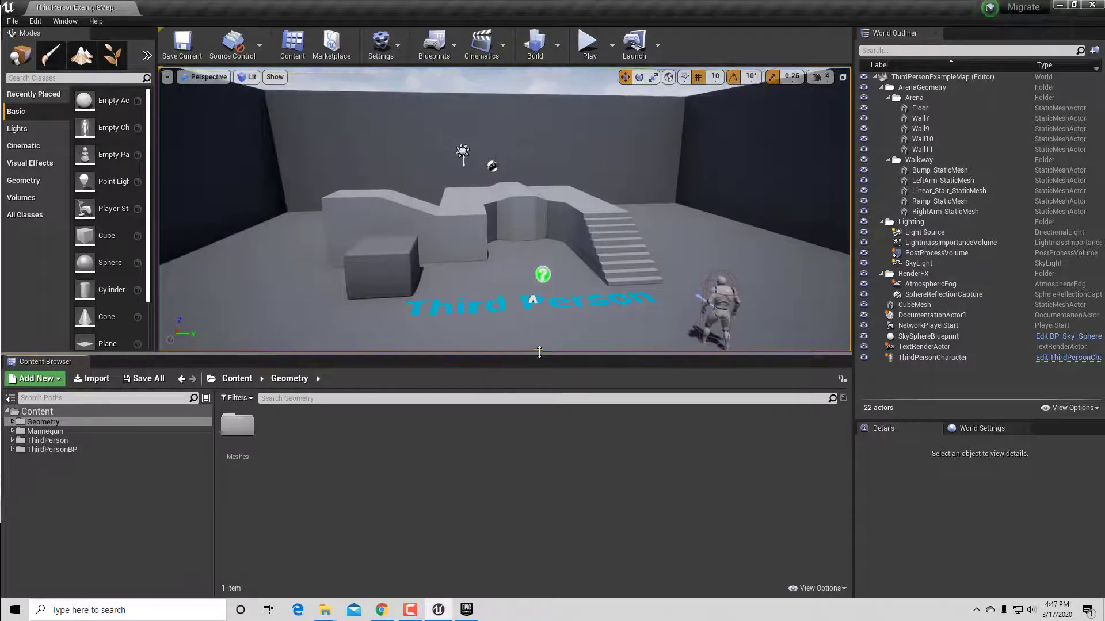
pyautogui.click(55, 426)
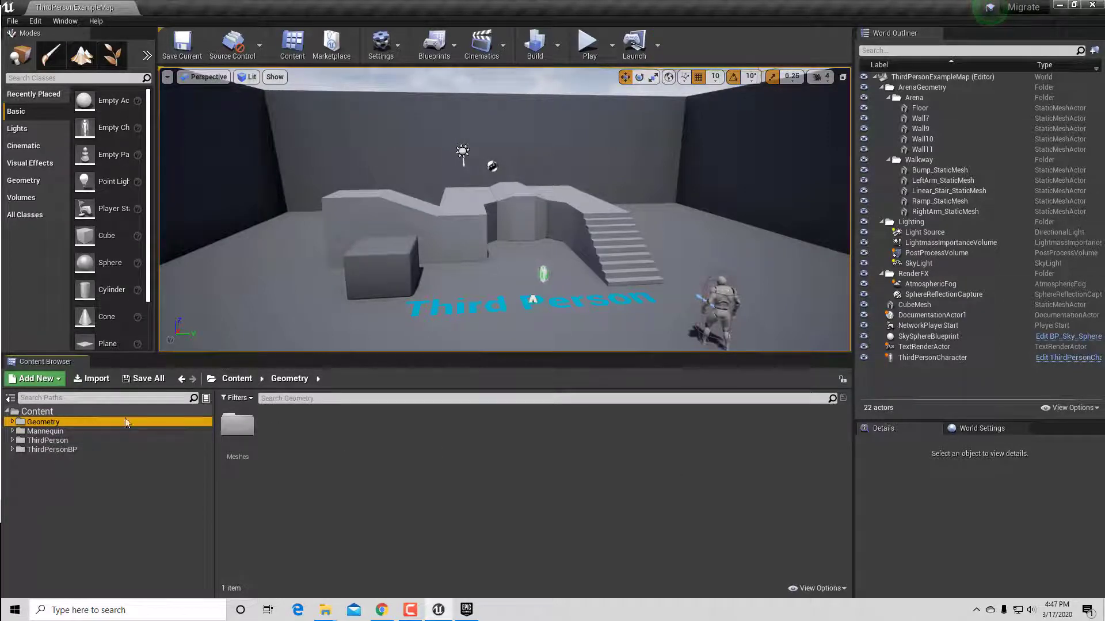
pyautogui.moveTo(349, 353); pyautogui.dragTo(358, 423)
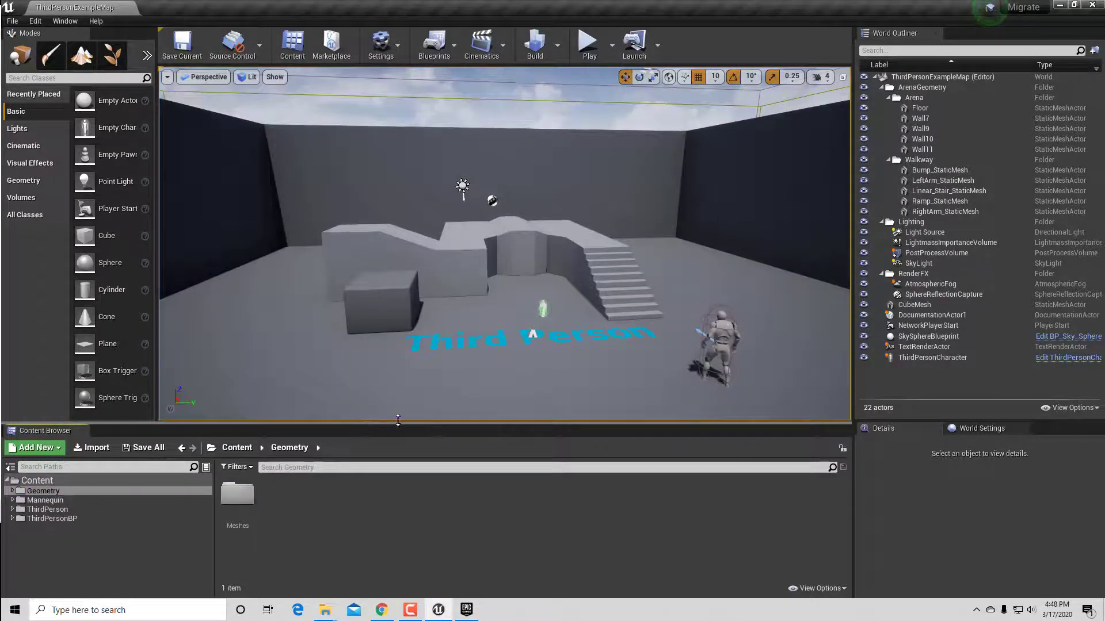
pyautogui.click(13, 22)
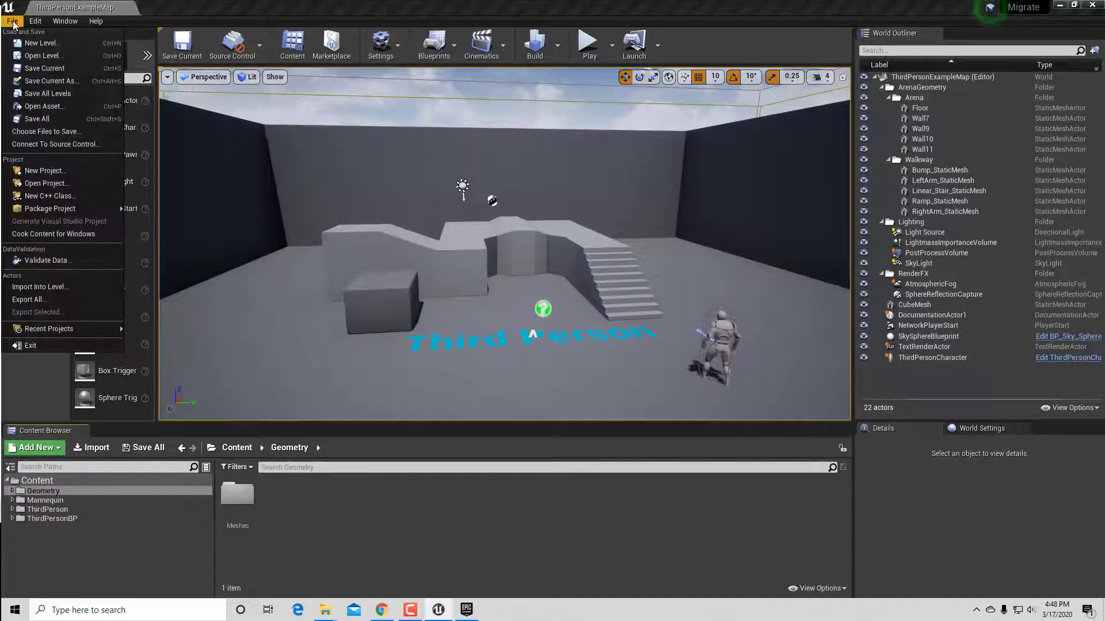
pyautogui.click(96, 21)
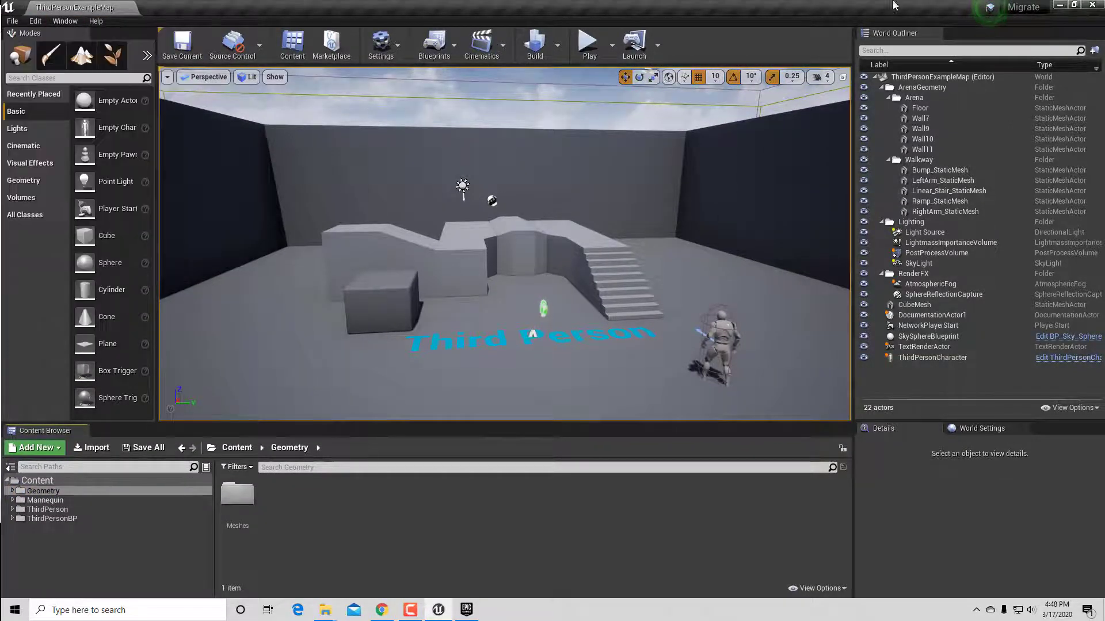
# Close the Migrate editor and open Mountain_Caverns.uproject from the OnlineRPGThirdLevelBuildOut folder.
pyautogui.click(1090, 5)
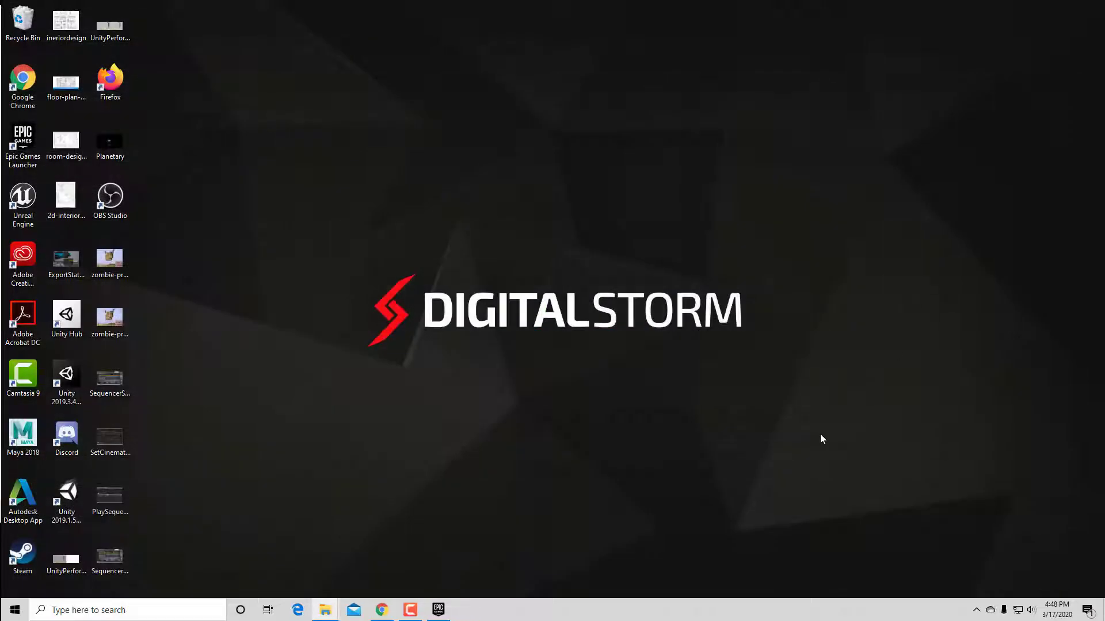
pyautogui.moveTo(325, 609)
pyautogui.hotkey('alt', 'Tab')
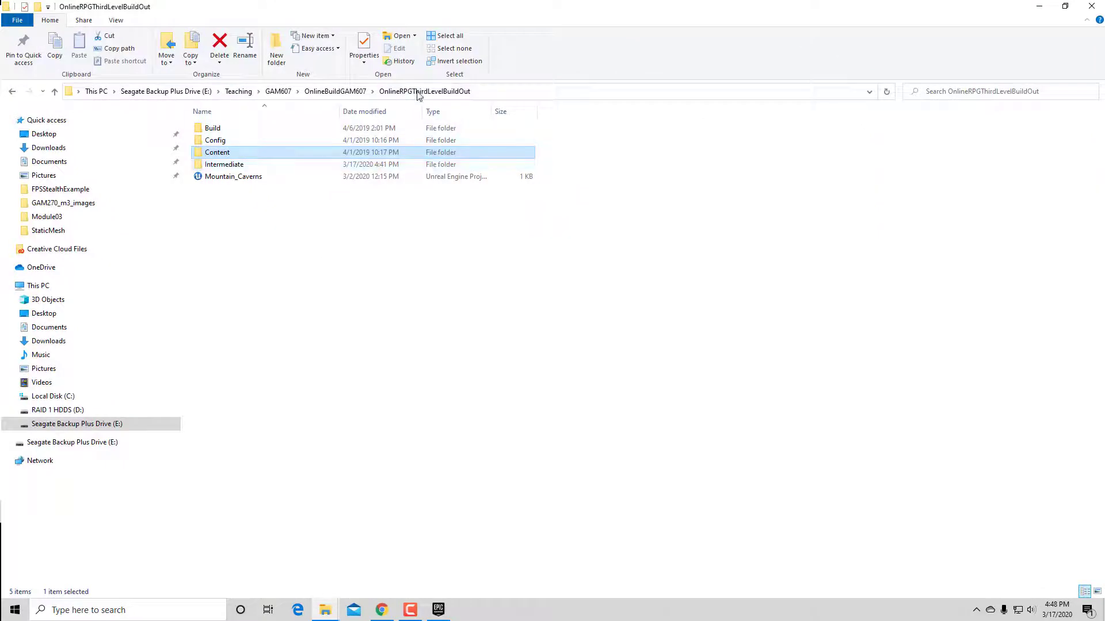
pyautogui.doubleClick(236, 182)
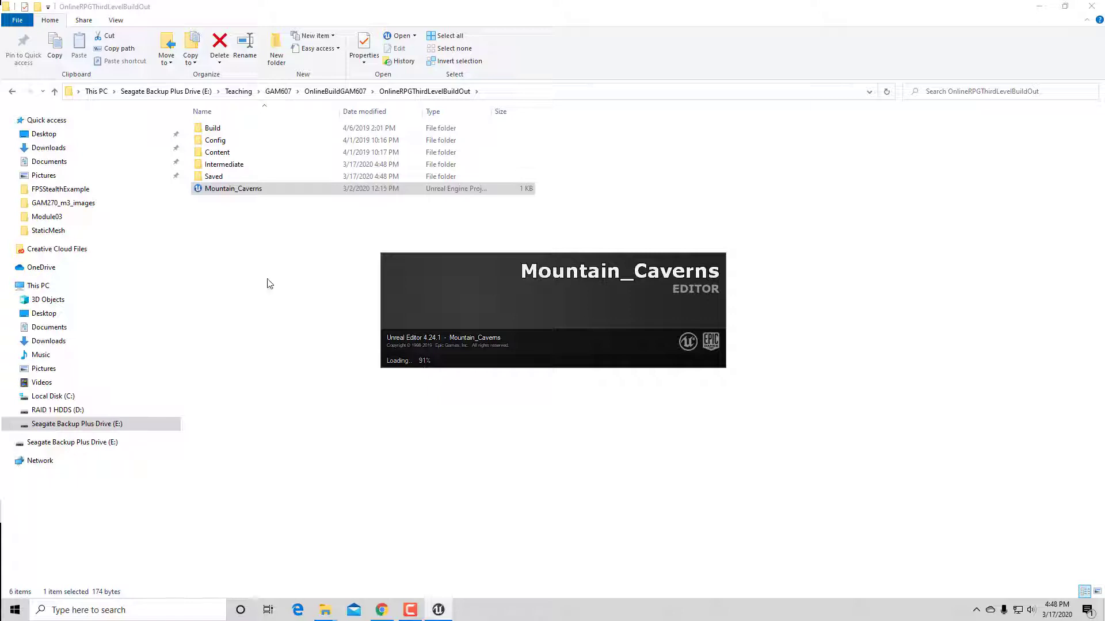
pyautogui.click(216, 178)
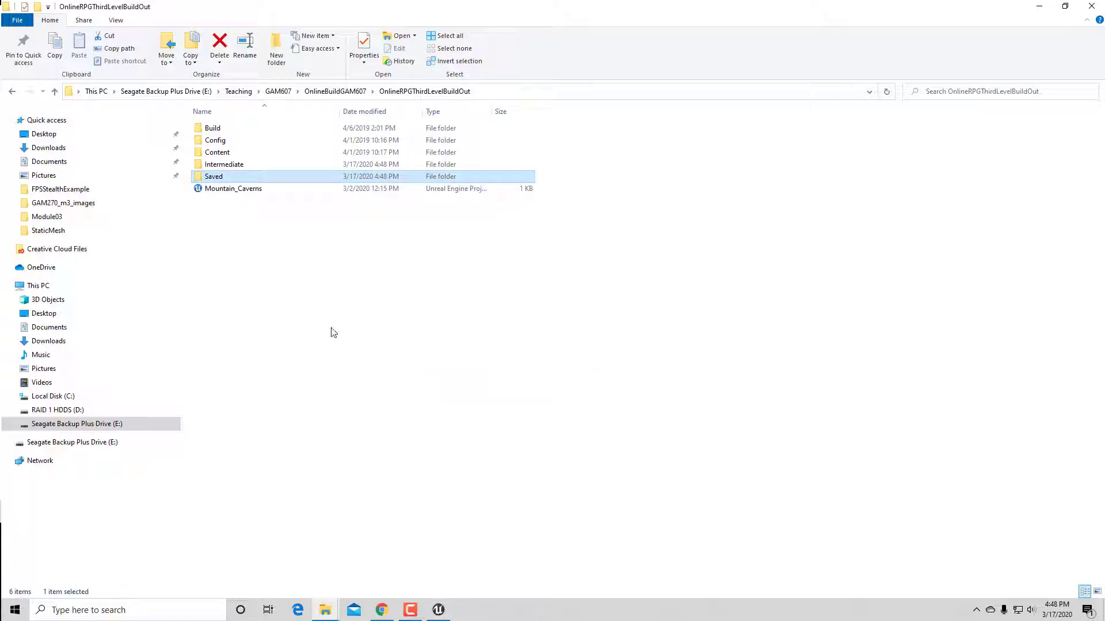
pyautogui.click(437, 601)
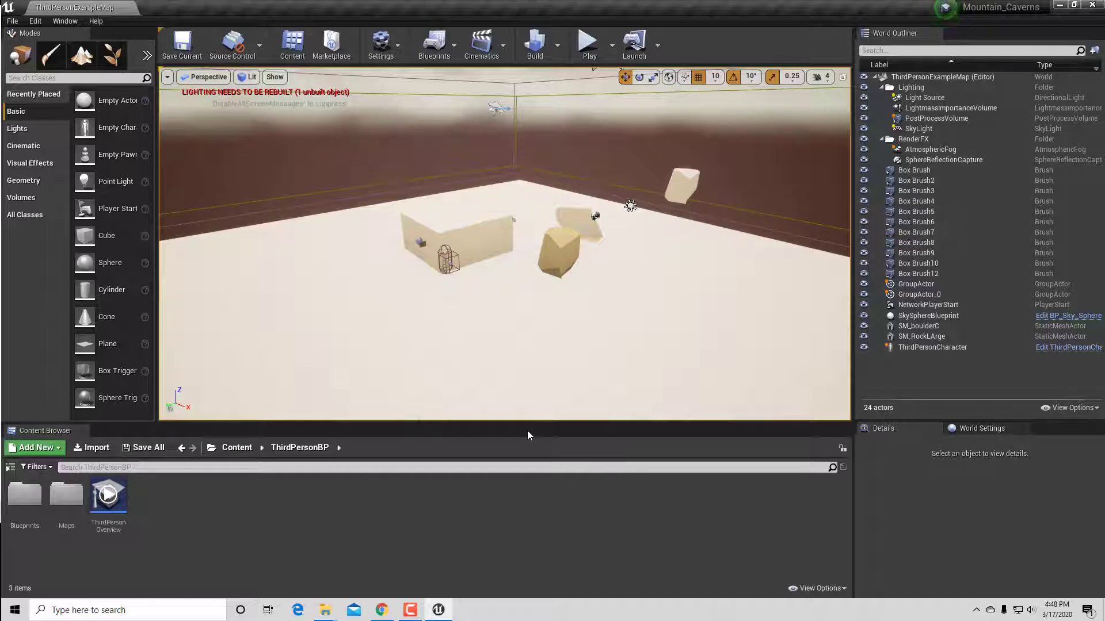
# Filter the Content root to Level assets and open RocksCaverns_MissionDrives029, resizing the Content Browser.
pyautogui.moveTo(596, 427); pyautogui.dragTo(598, 318)
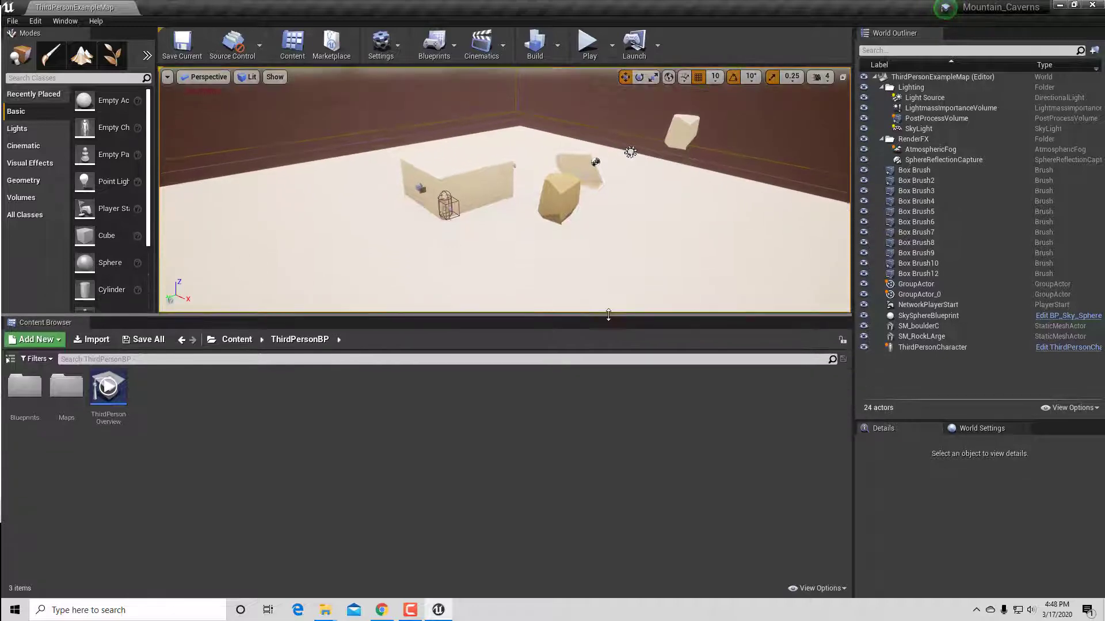
pyautogui.click(10, 358)
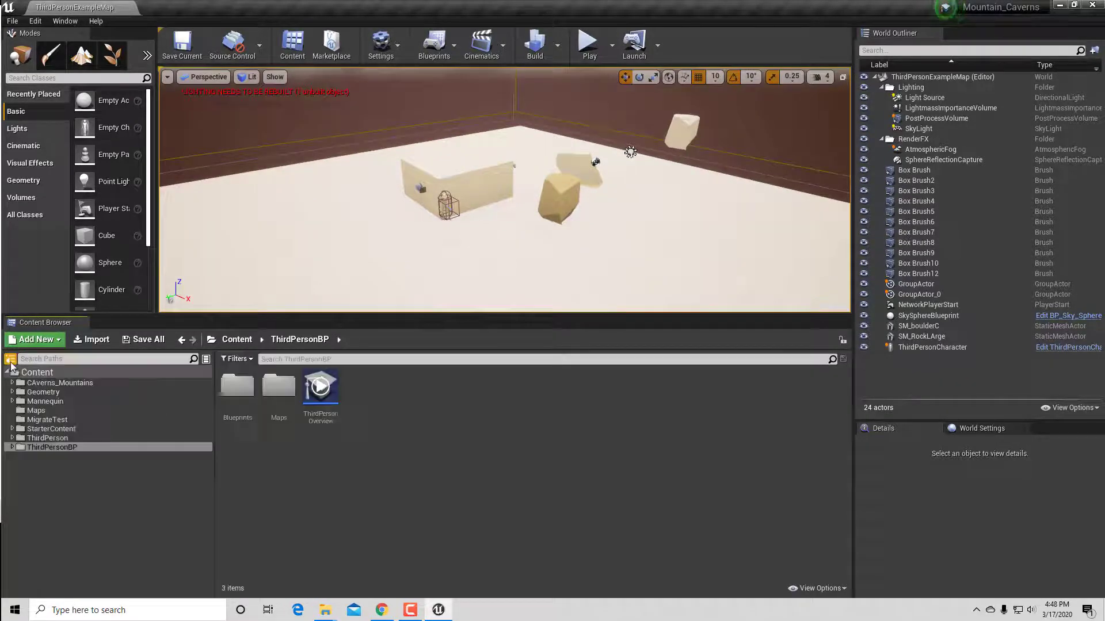
pyautogui.click(26, 374)
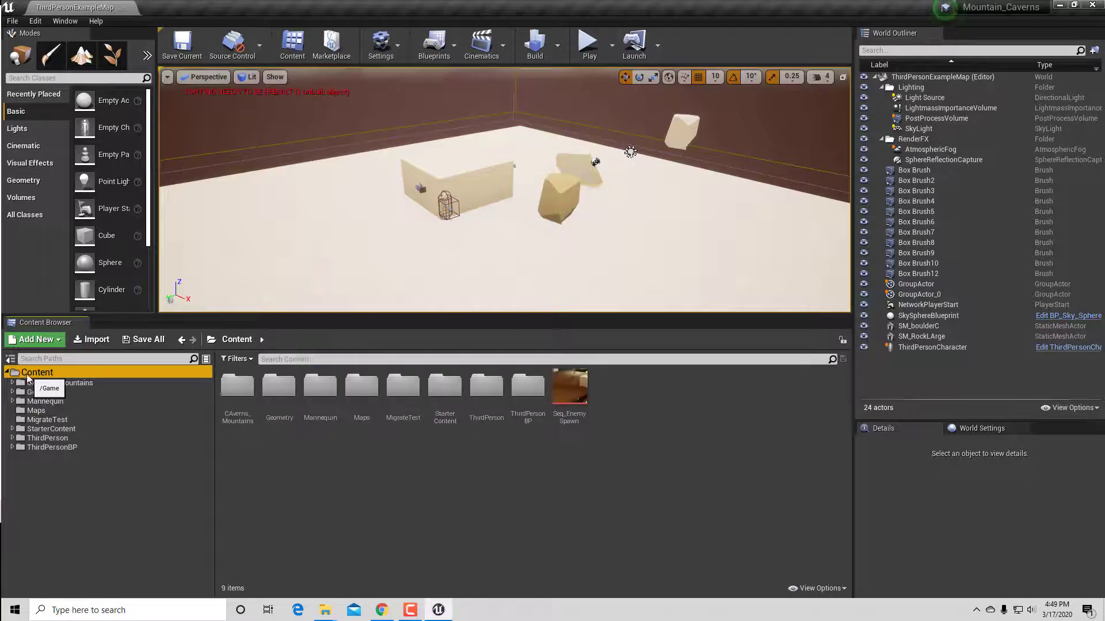
pyautogui.click(237, 359)
pyautogui.click(236, 79)
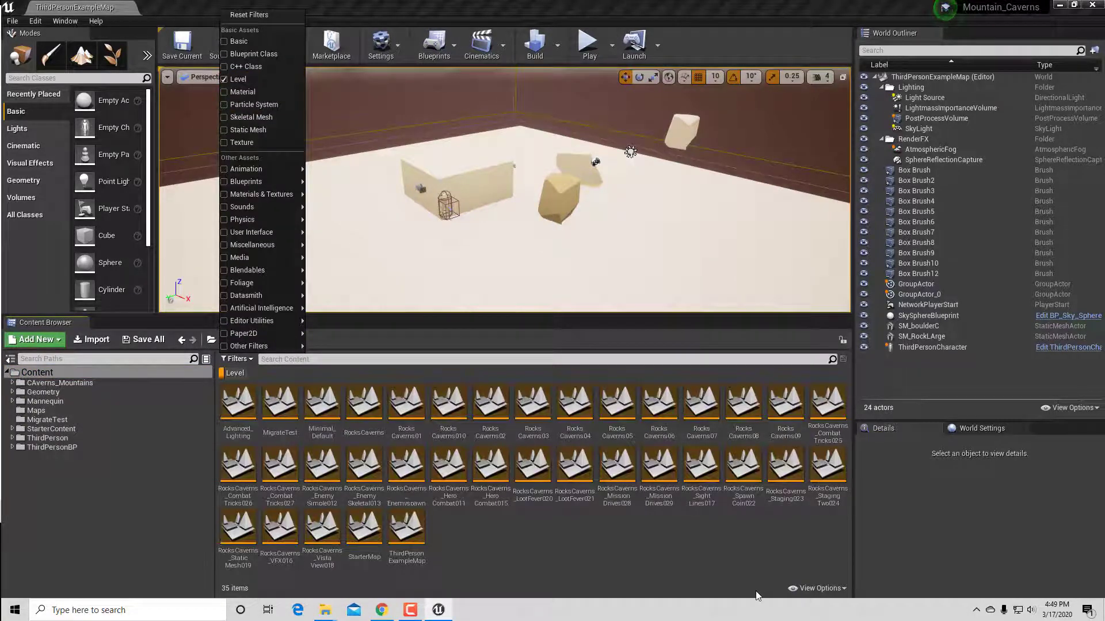
pyautogui.click(660, 478)
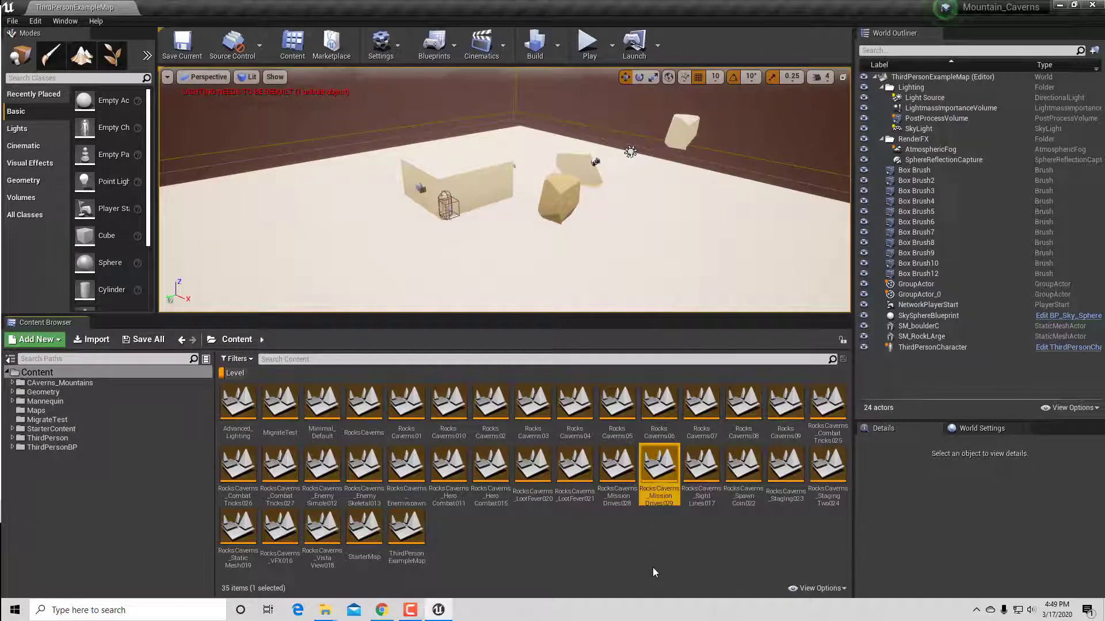
pyautogui.doubleClick(654, 477)
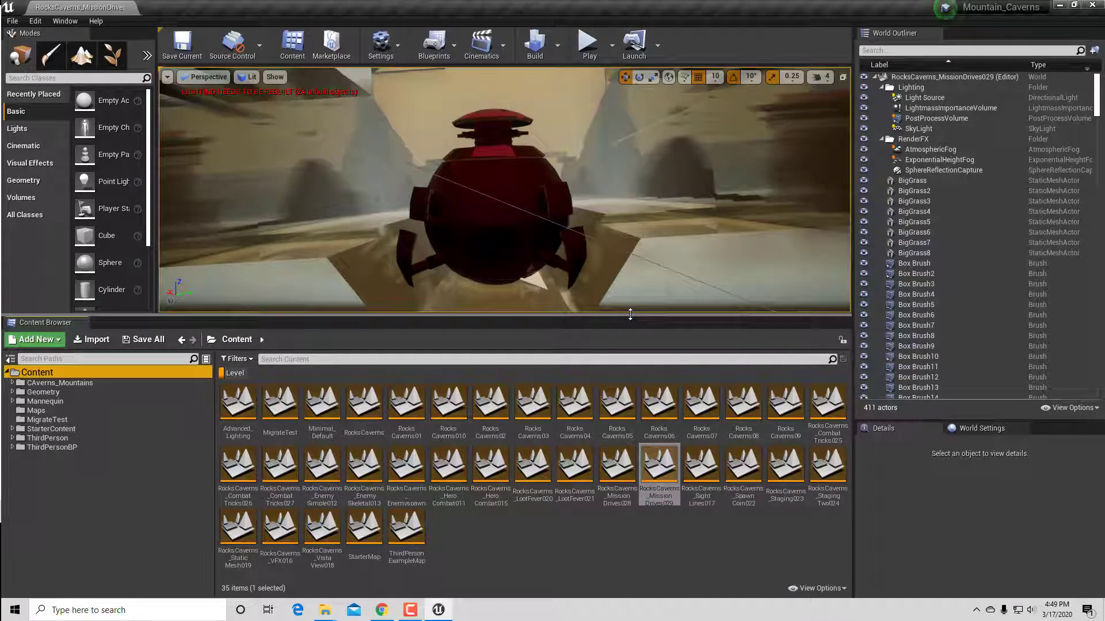
pyautogui.moveTo(629, 316); pyautogui.dragTo(625, 225)
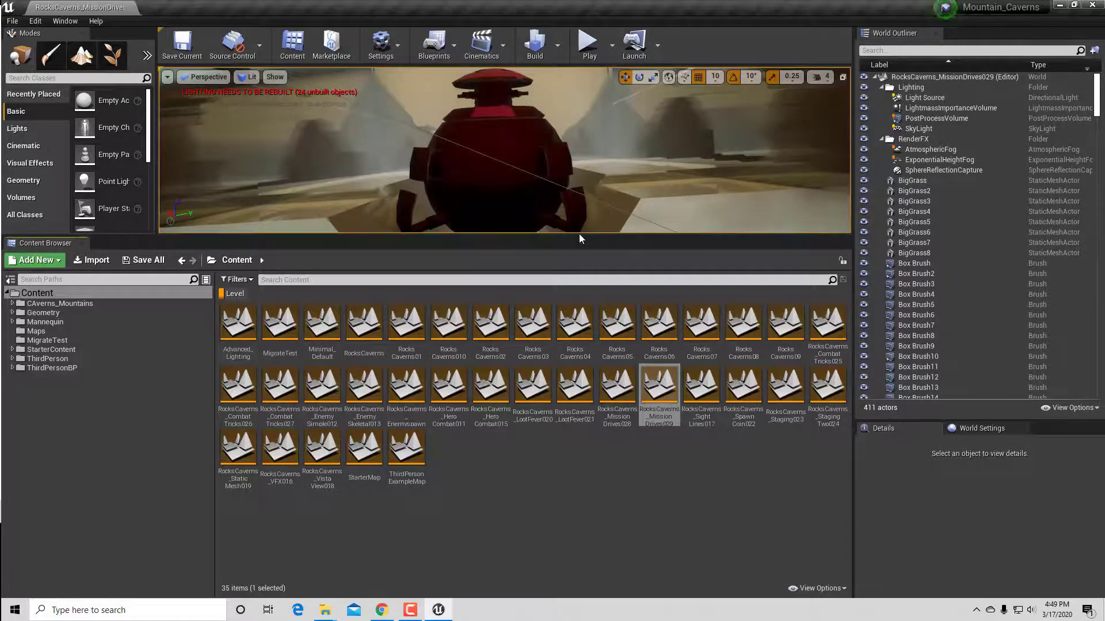
pyautogui.moveTo(579, 234); pyautogui.dragTo(581, 274)
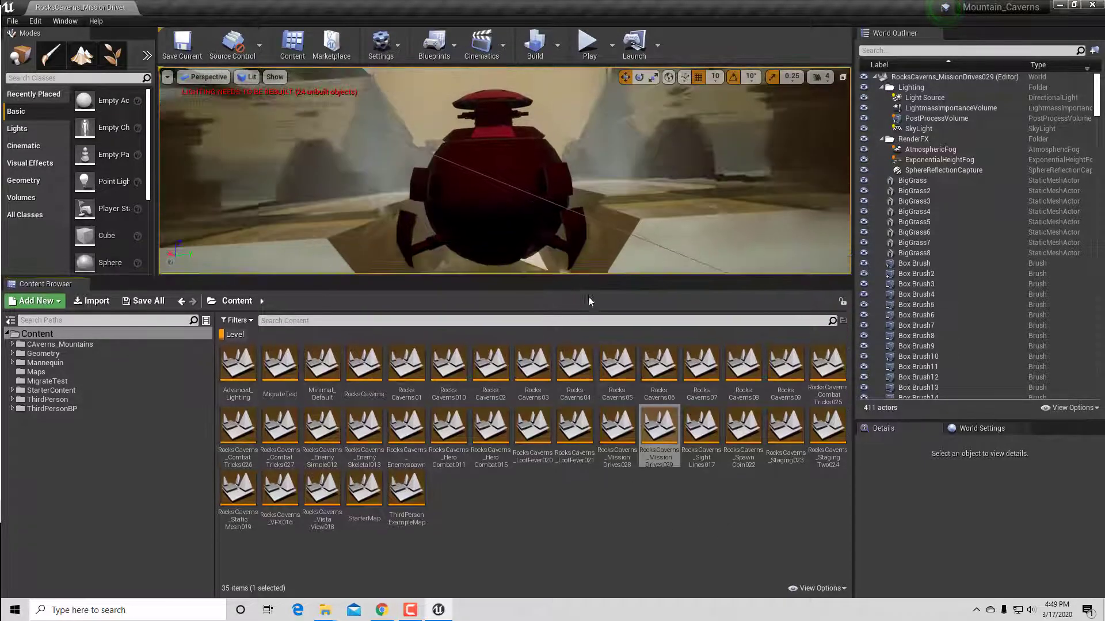
# Show the Asset Actions submenu for the RocksCaverns_MissionDrives029 level asset.
pyautogui.rightClick(664, 446)
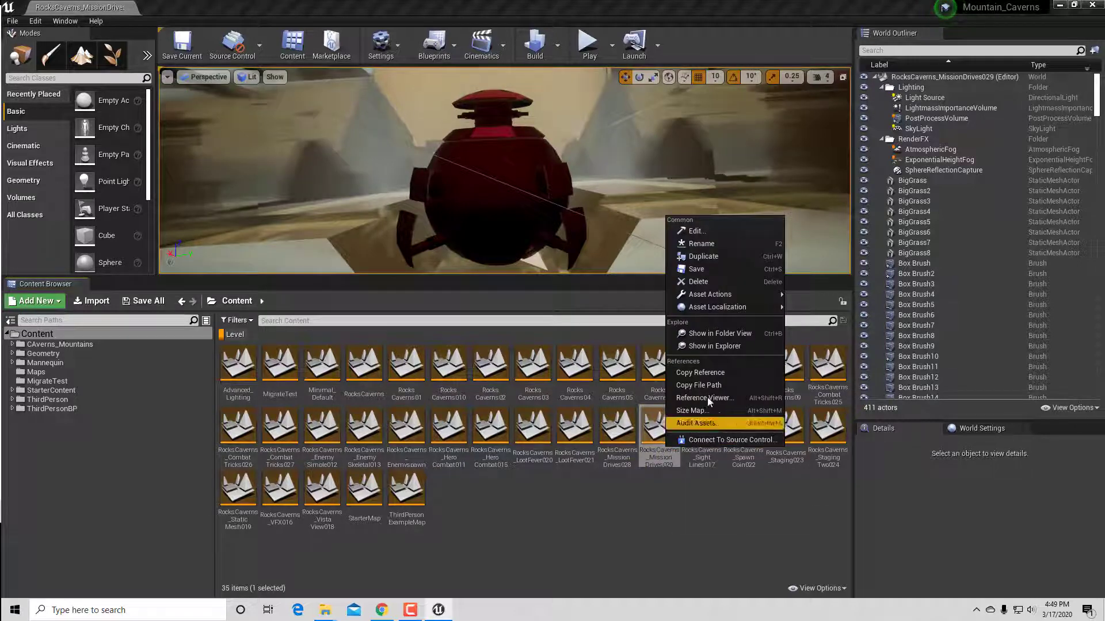
pyautogui.moveTo(721, 292)
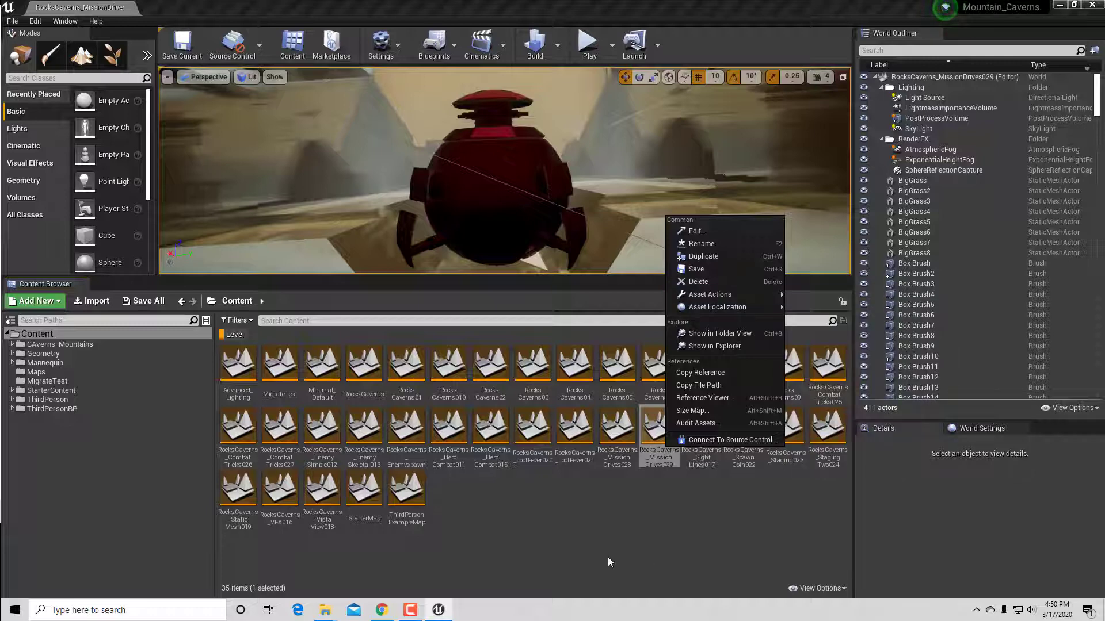
# Open the Seq_Boss sequence, inspect its Camera Cuts and CameraActor tracks, then close it.
pyautogui.click(521, 81)
pyautogui.click(481, 45)
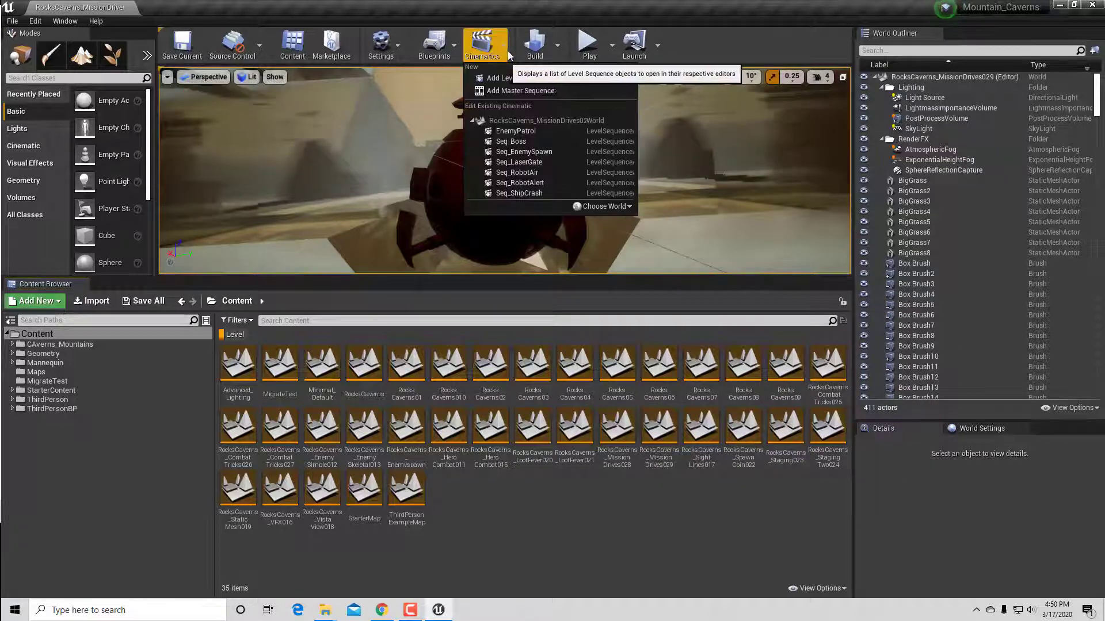
pyautogui.click(525, 141)
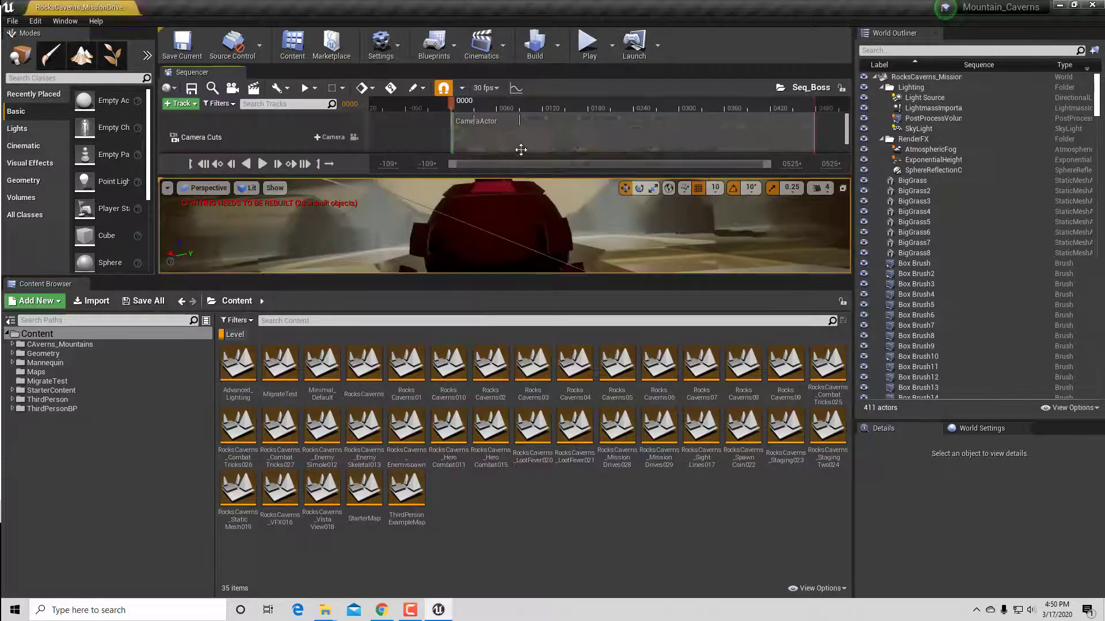
pyautogui.moveTo(462, 277); pyautogui.dragTo(464, 462)
pyautogui.click(209, 138)
pyautogui.click(216, 173)
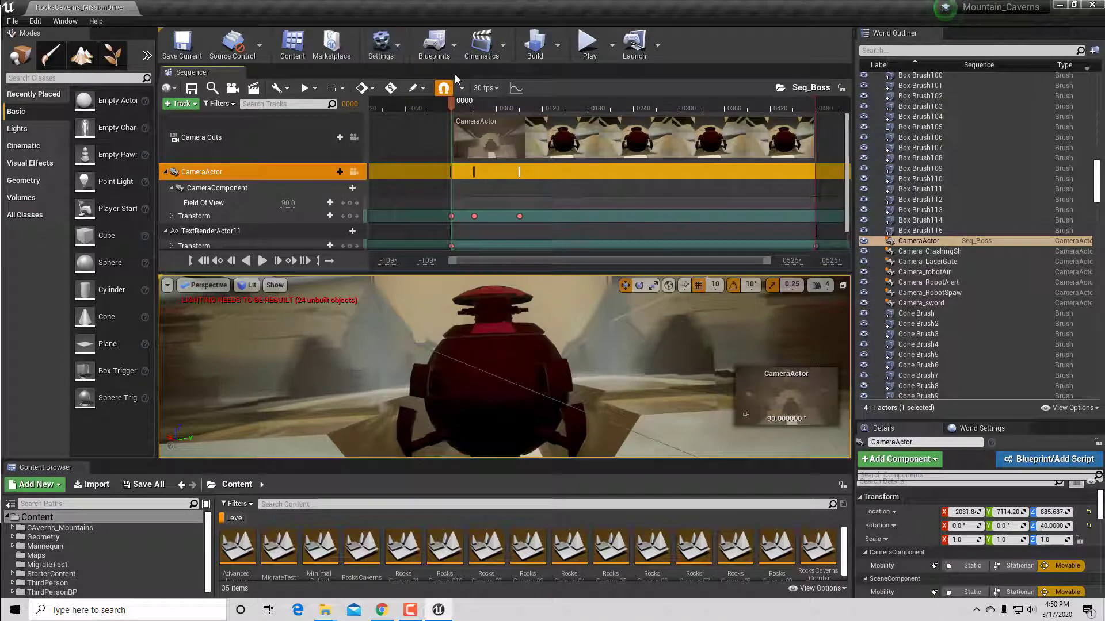
pyautogui.click(239, 75)
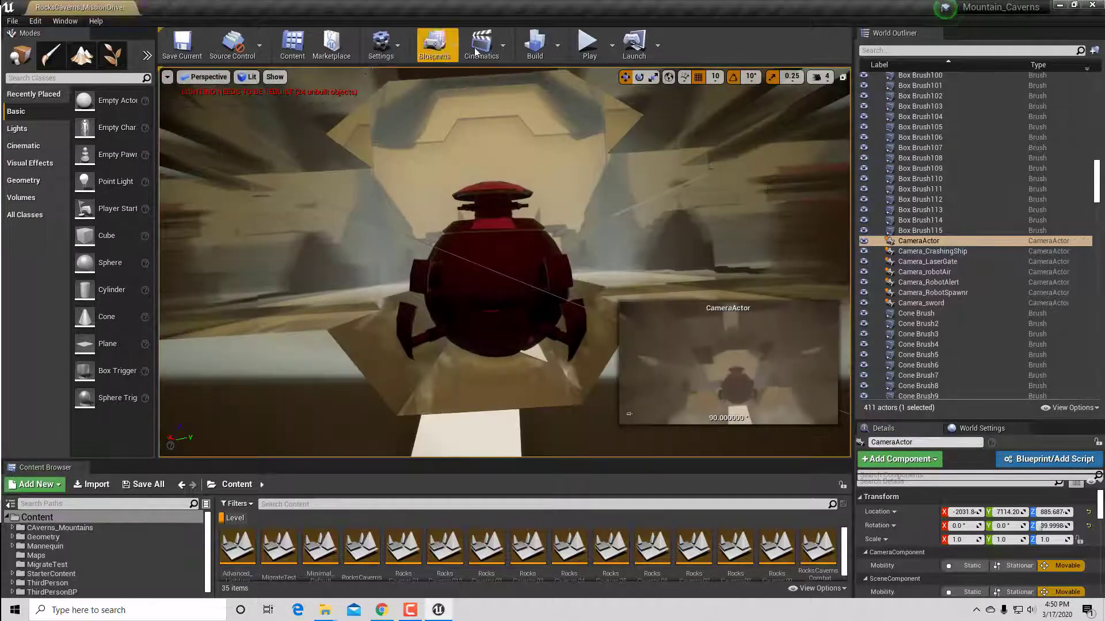
# Inspect Seq_LaserGate's Camera_LaserGate track, switch to Seq_RobotAlert, and enlarge the Content Browser.
pyautogui.click(508, 57)
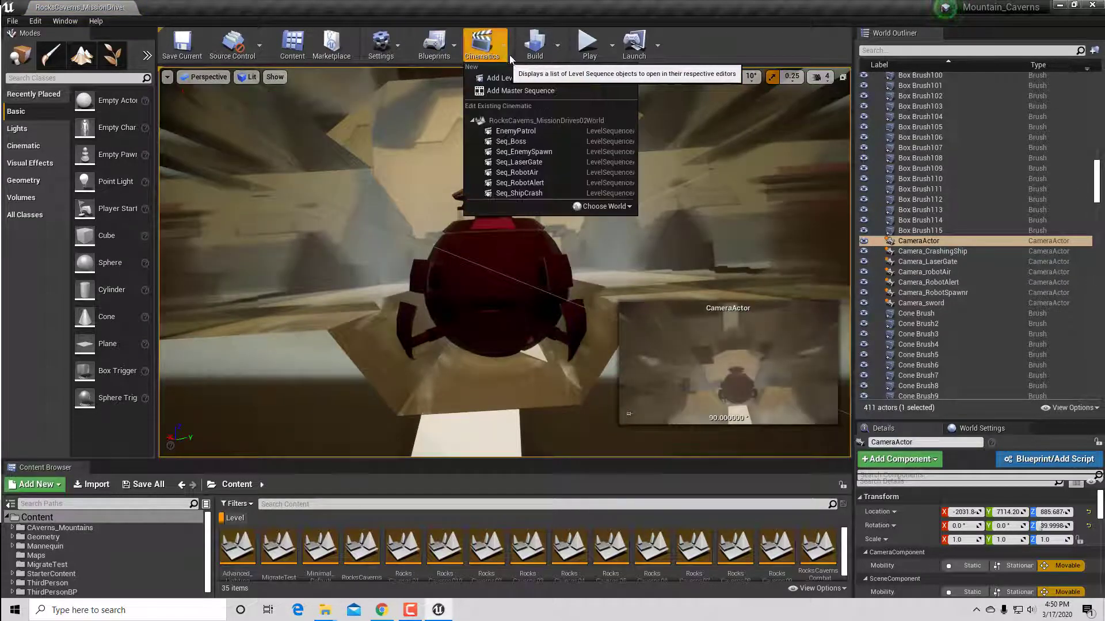
pyautogui.click(519, 162)
pyautogui.click(222, 172)
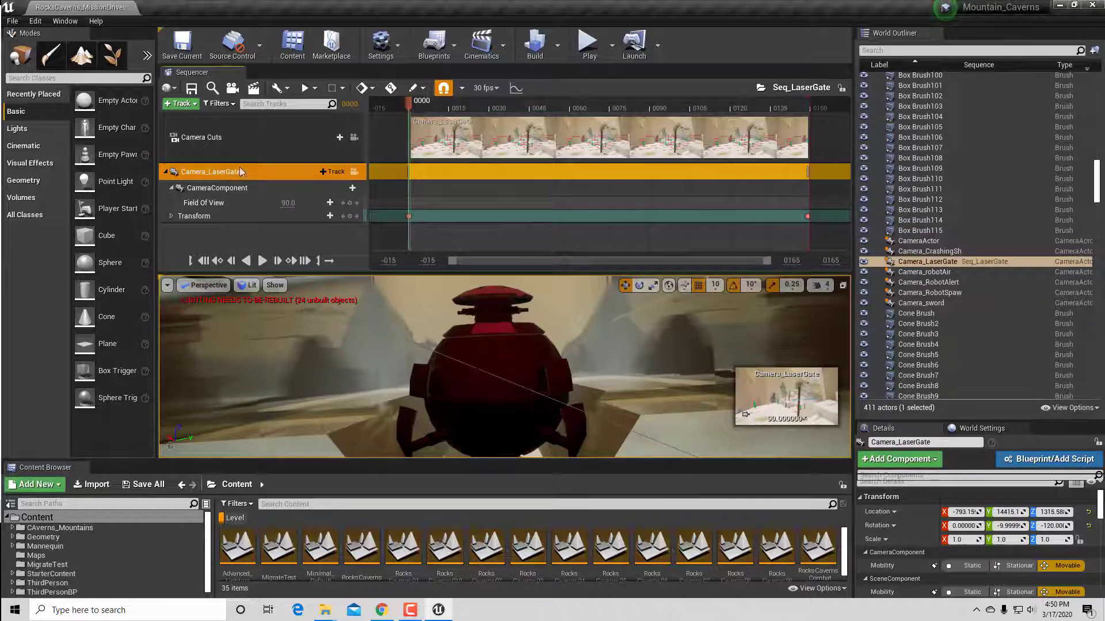
pyautogui.click(509, 55)
pyautogui.click(508, 181)
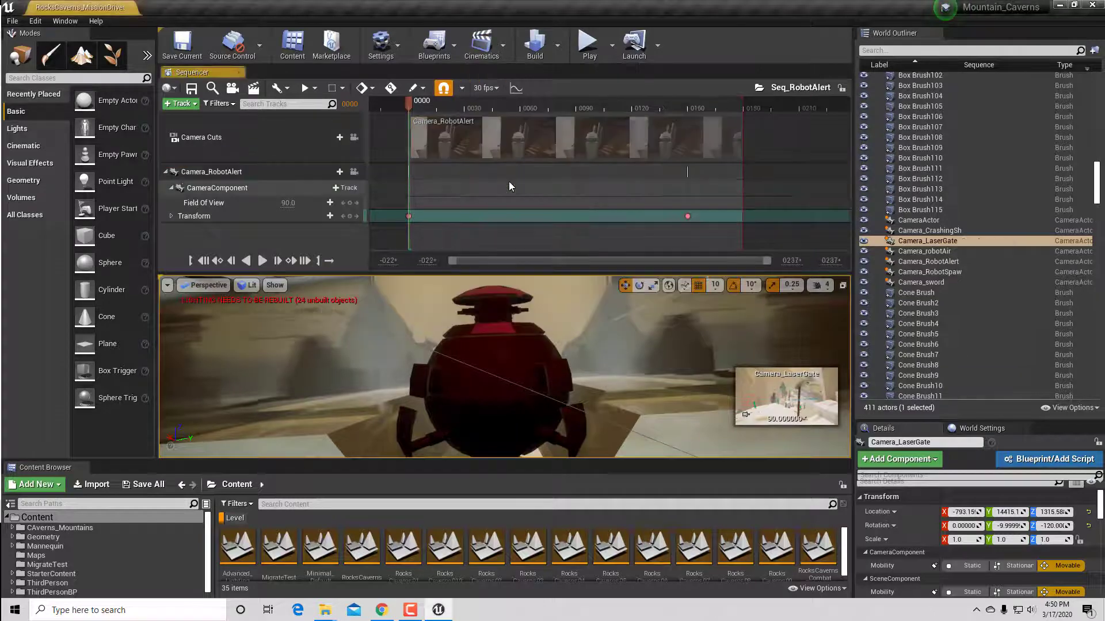
pyautogui.moveTo(502, 273); pyautogui.dragTo(521, 121)
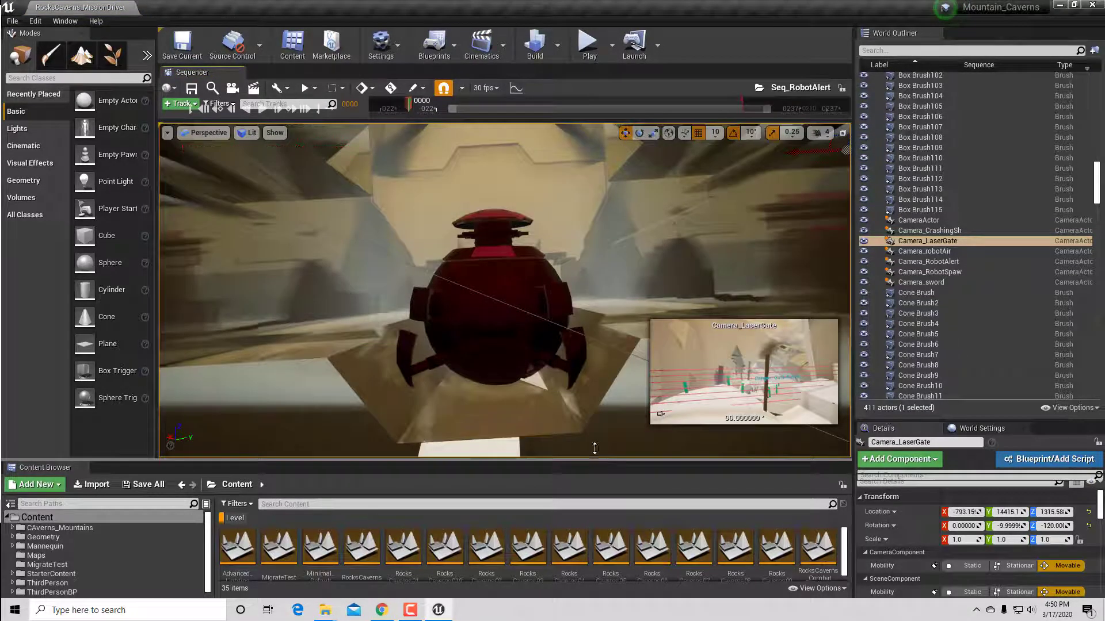
pyautogui.moveTo(595, 458); pyautogui.dragTo(566, 252)
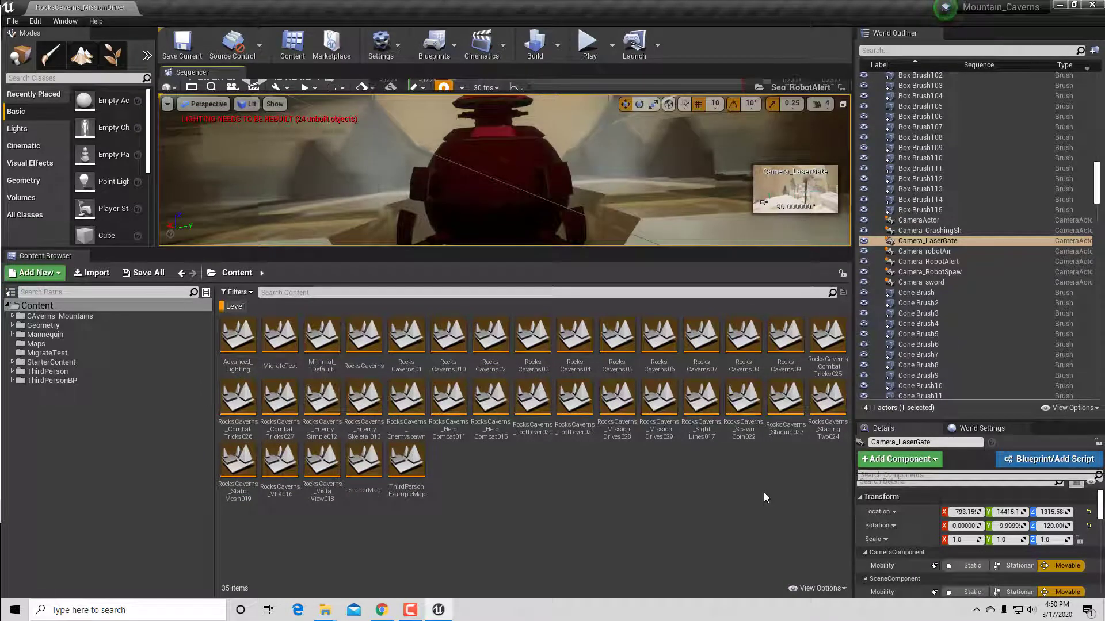
# Show the RocksCaverns_MissionDrives029 level's Asset Actions menu with the Migrate option.
pyautogui.rightClick(658, 401)
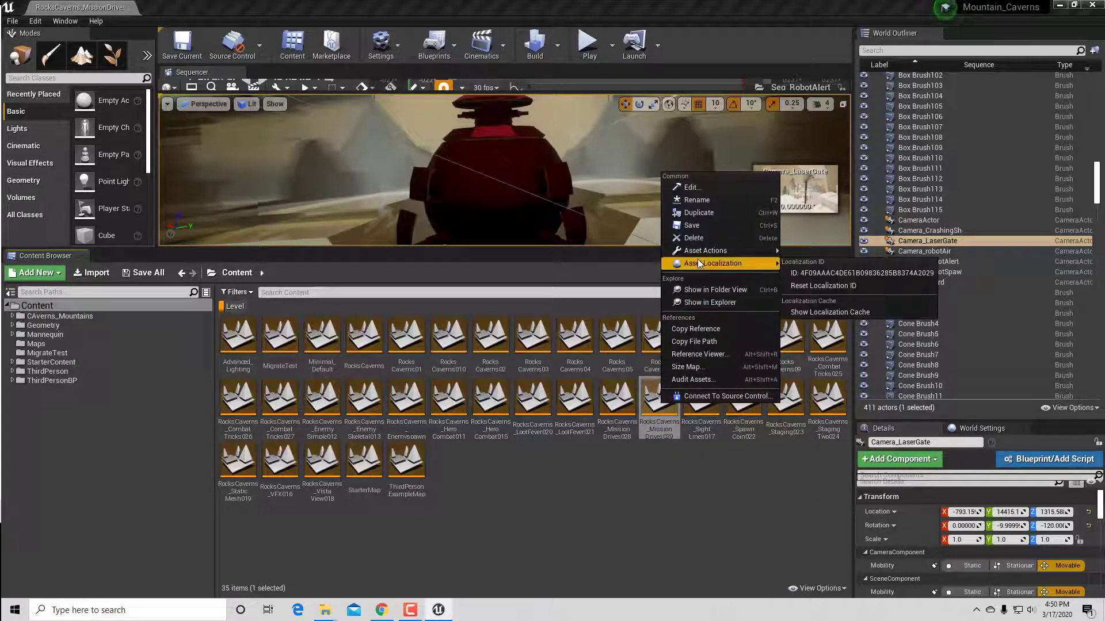
pyautogui.moveTo(698, 251)
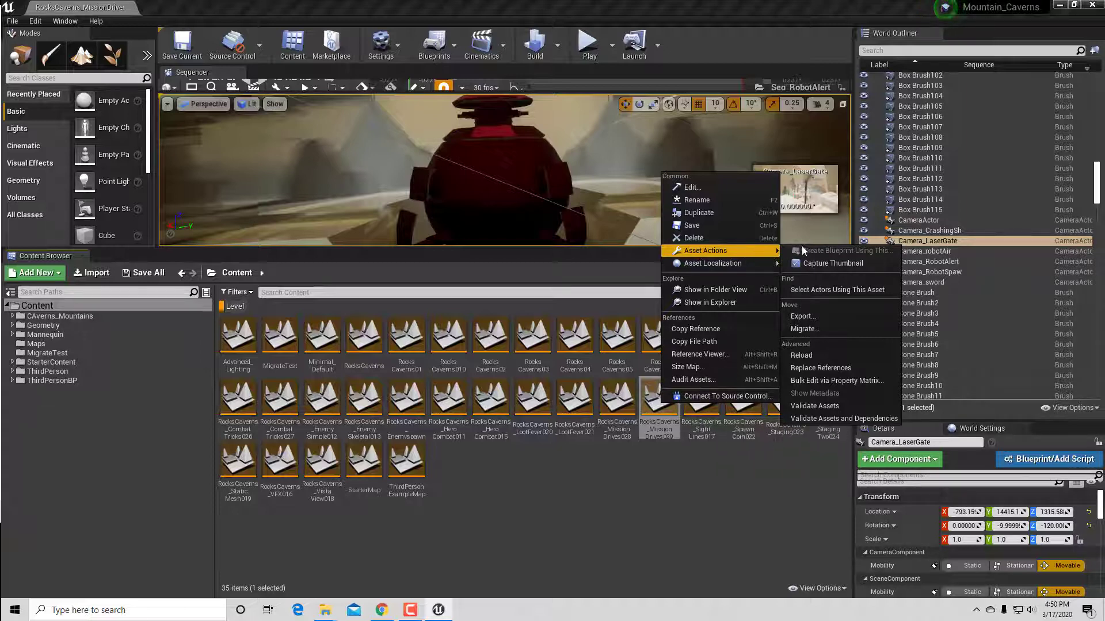
# Start migrating the level, then move and enlarge the Asset Report window.
pyautogui.click(816, 330)
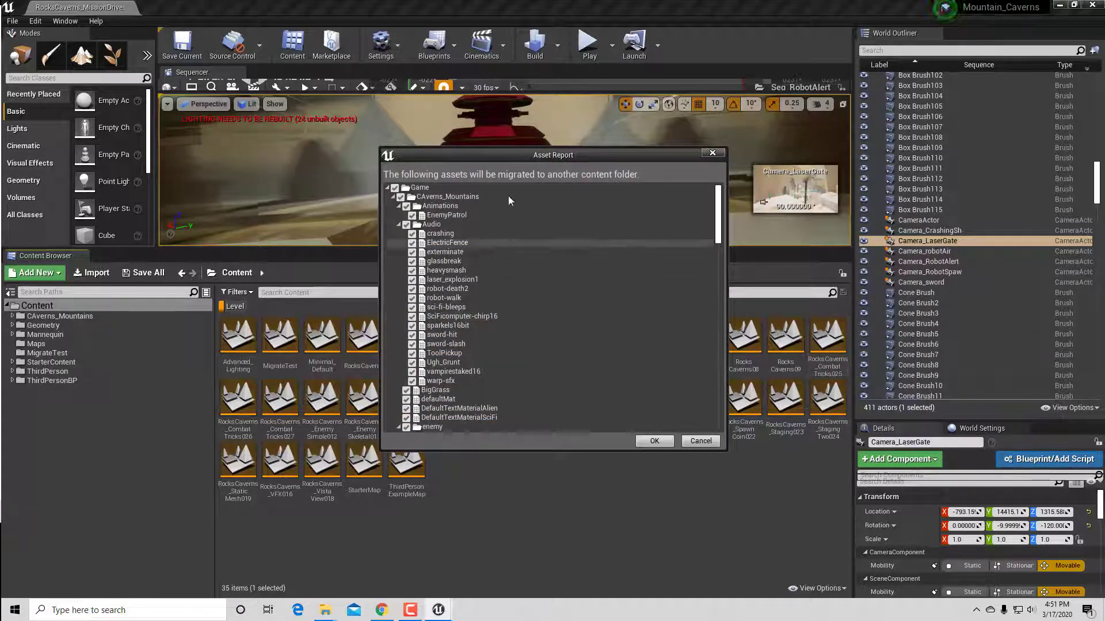
pyautogui.moveTo(498, 157); pyautogui.dragTo(253, 23)
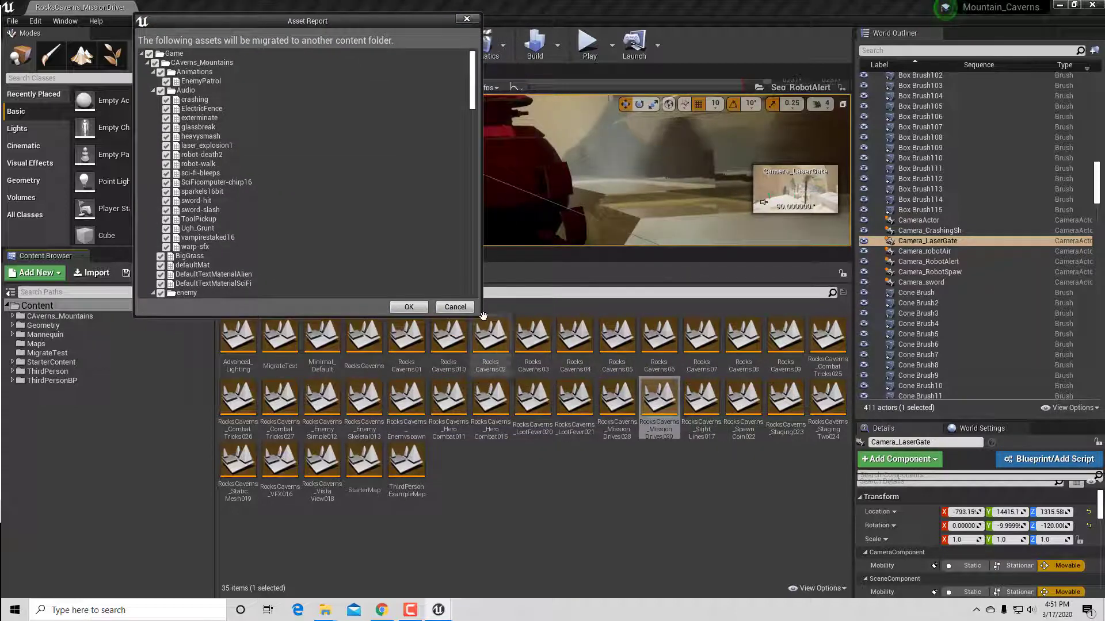
pyautogui.moveTo(483, 316); pyautogui.dragTo(580, 584)
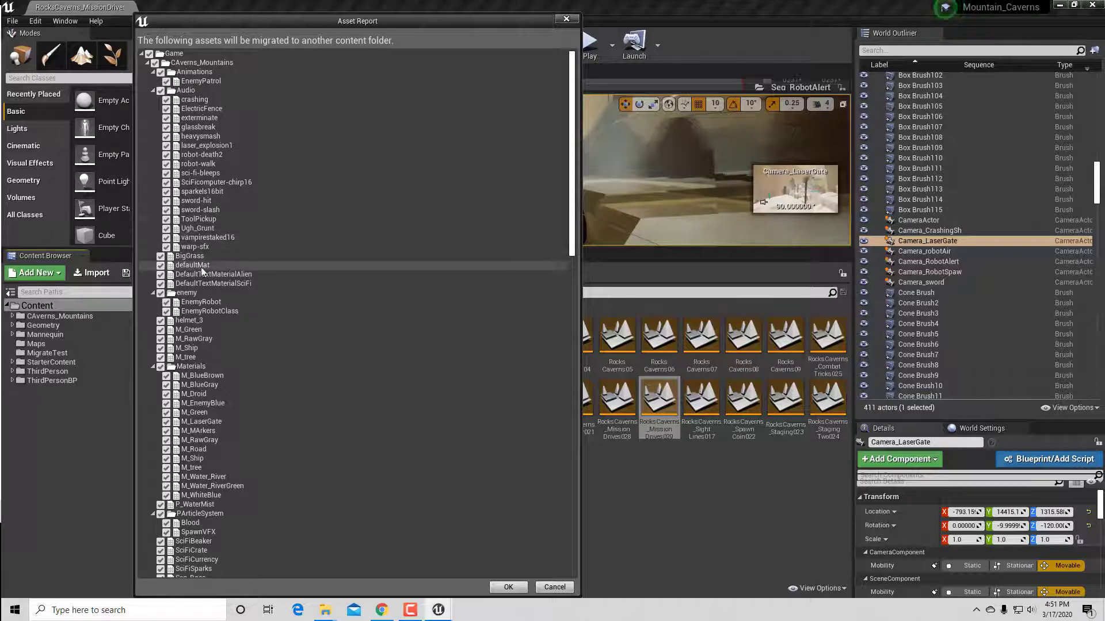
# Scroll through the assets listed for migration and accept the report with OK.
pyautogui.scroll(-5, 207, 345)
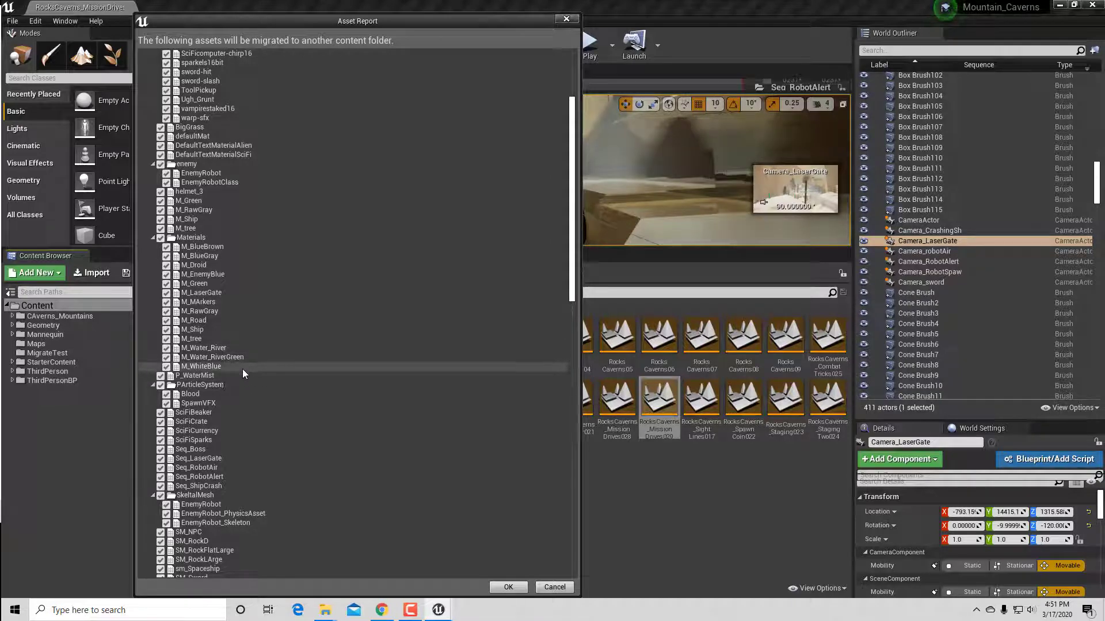
pyautogui.scroll(-9, 243, 374)
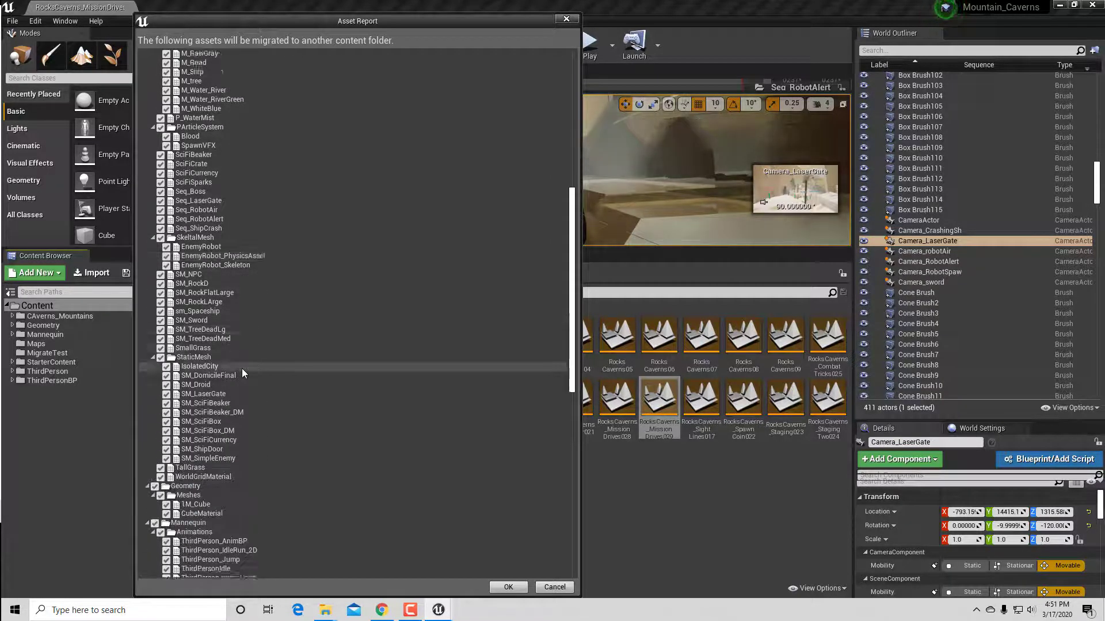
pyautogui.scroll(-10, 241, 373)
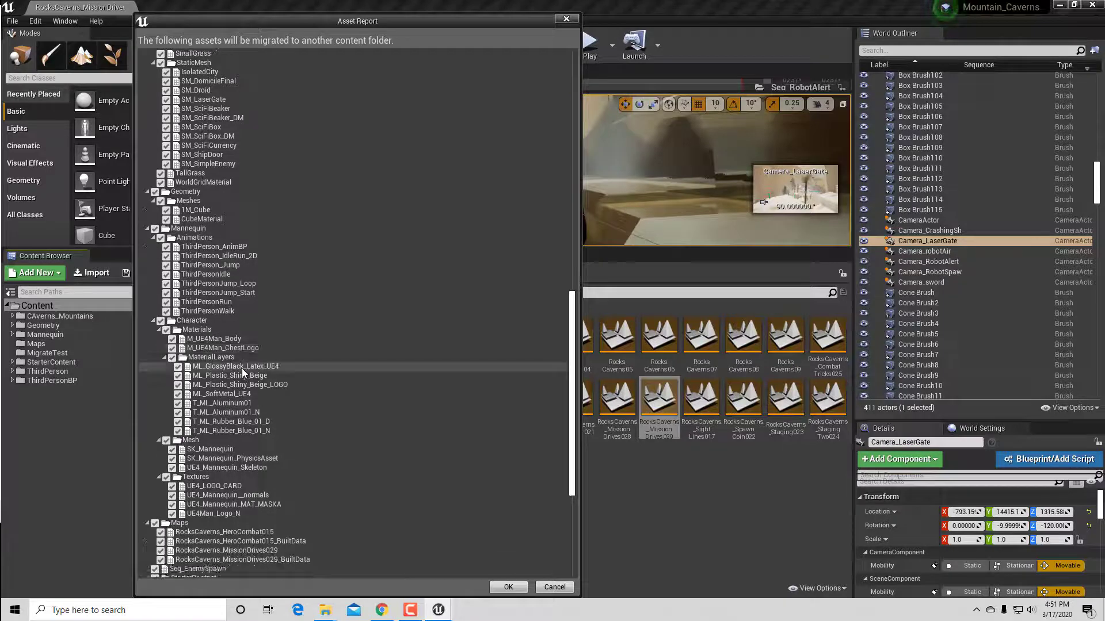
pyautogui.scroll(-4, 242, 373)
pyautogui.scroll(-4, 242, 372)
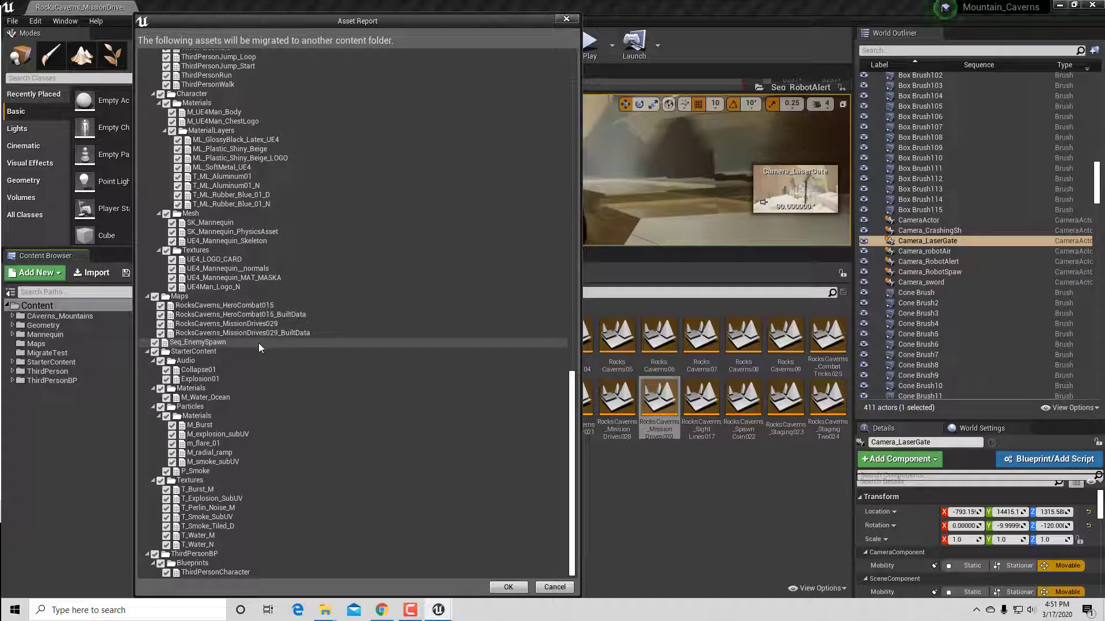
pyautogui.scroll(7, 257, 343)
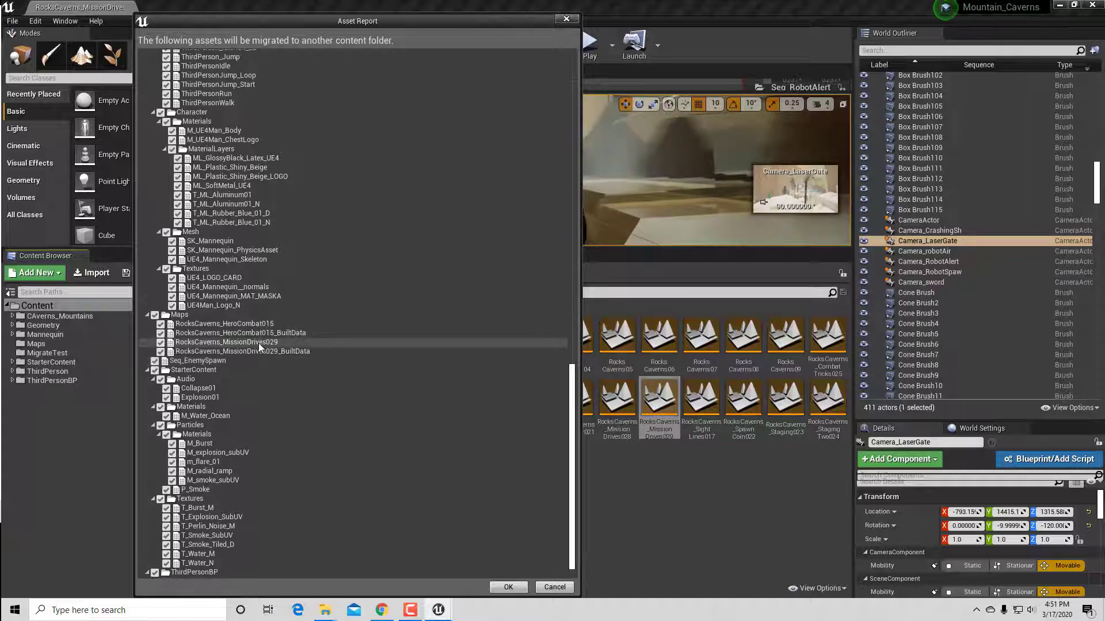
pyautogui.scroll(-5, 258, 343)
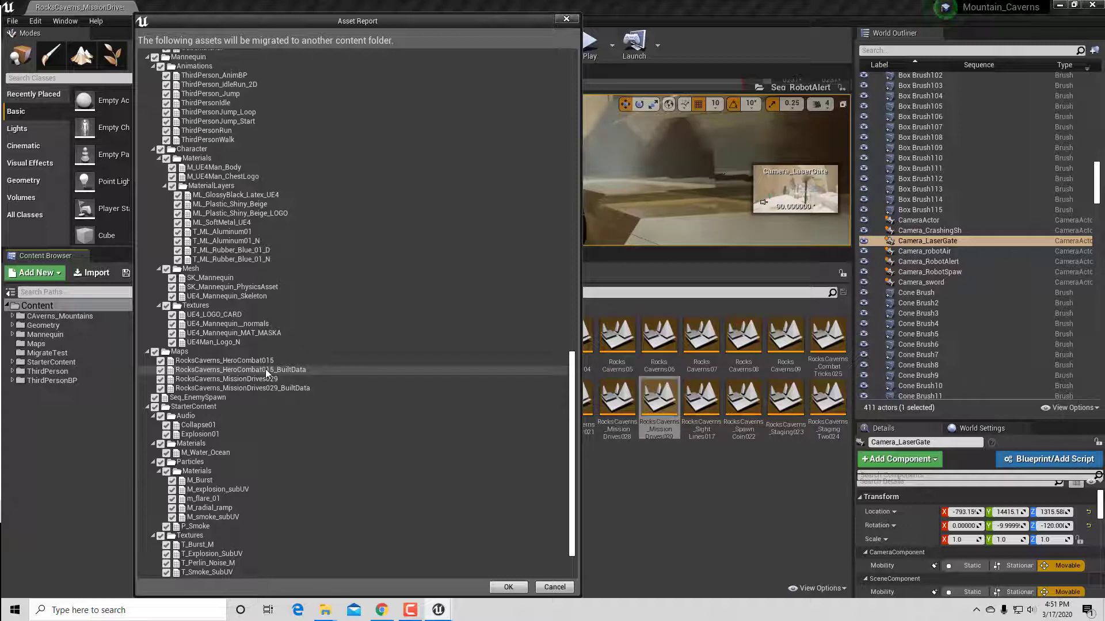
pyautogui.scroll(15, 266, 369)
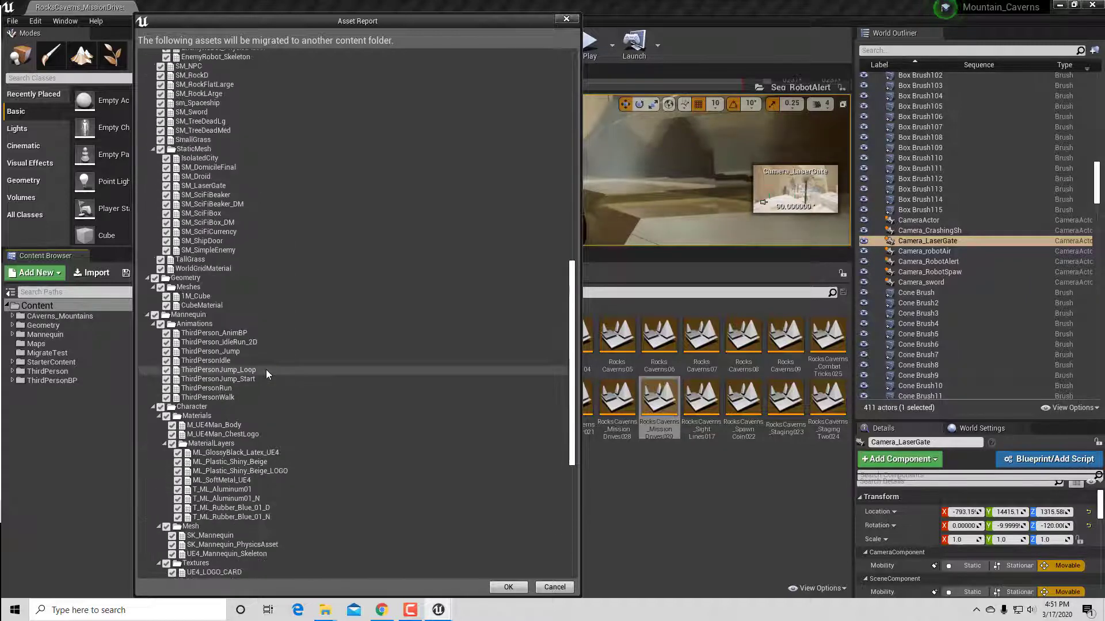
pyautogui.scroll(15, 266, 369)
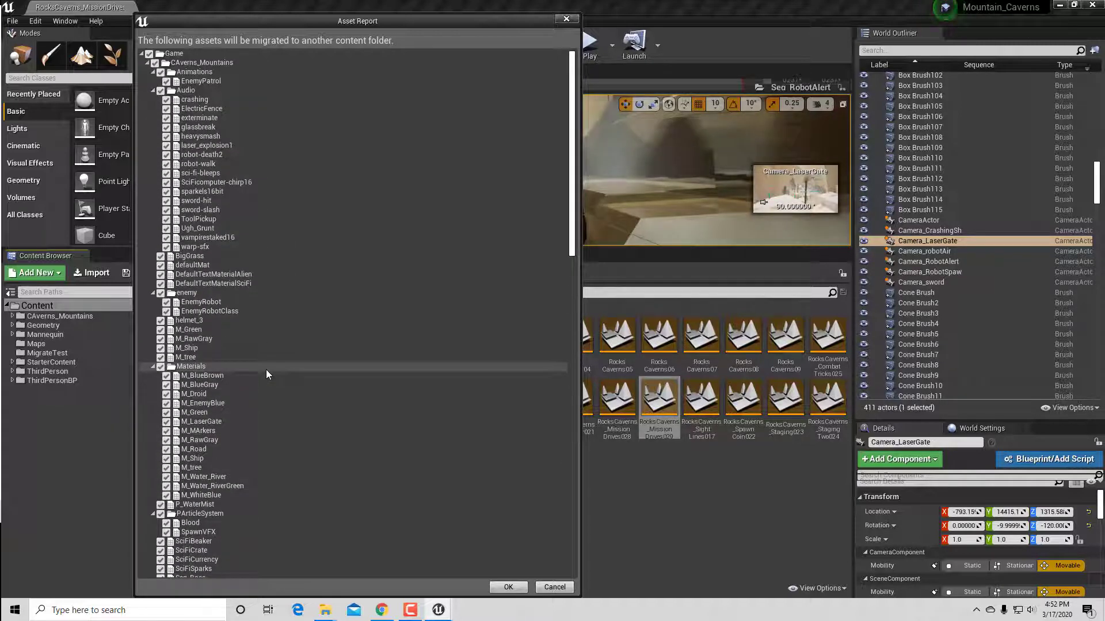
pyautogui.click(506, 587)
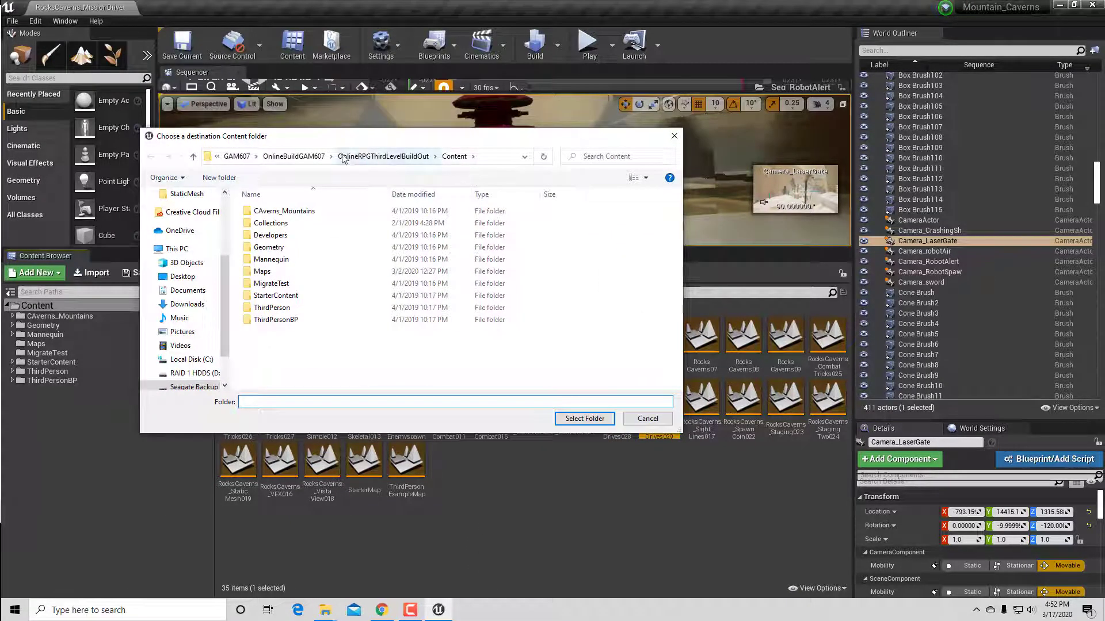
# Browse up to the GAM607 folder and into OnlineBuildGAM607 in the folder chooser.
pyautogui.click(237, 156)
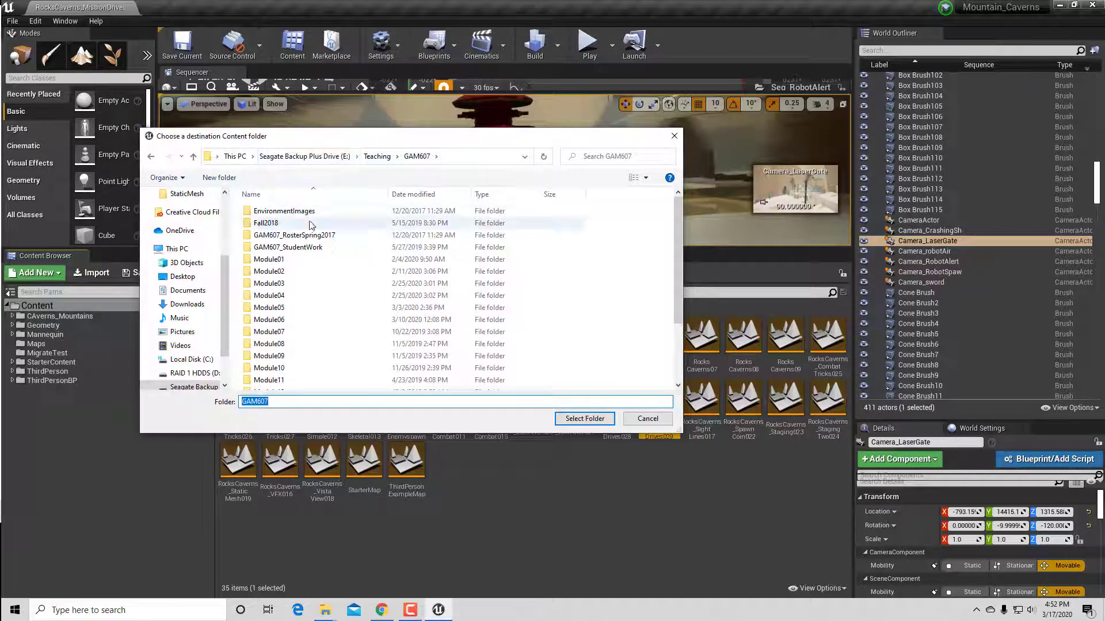
pyautogui.scroll(-2, 309, 225)
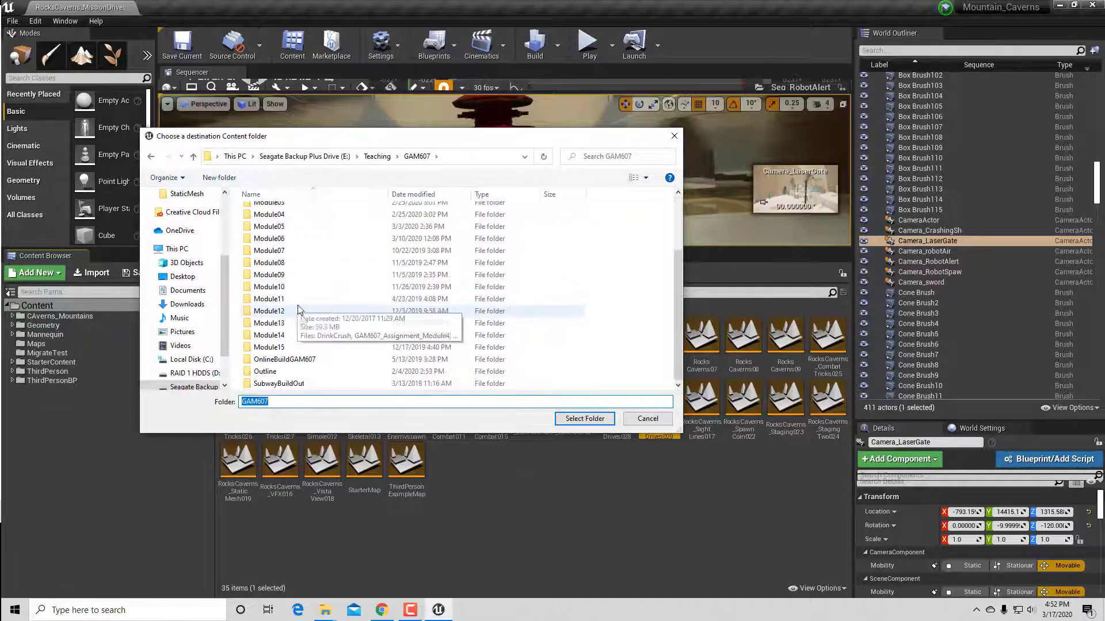
pyautogui.doubleClick(288, 359)
pyautogui.scroll(-5, 304, 253)
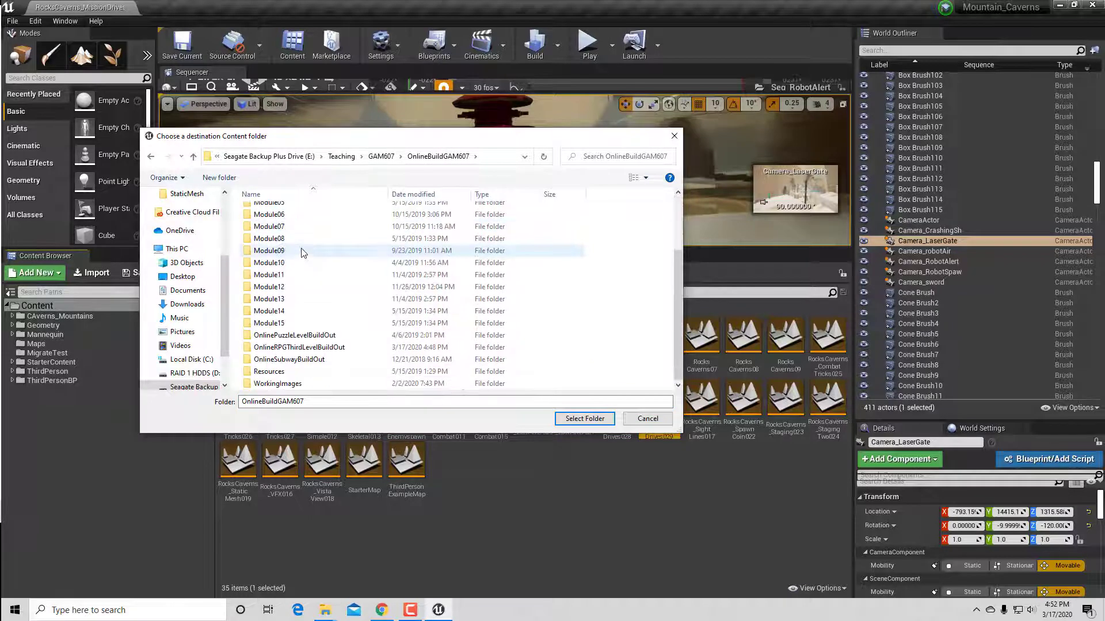
pyautogui.scroll(3, 297, 344)
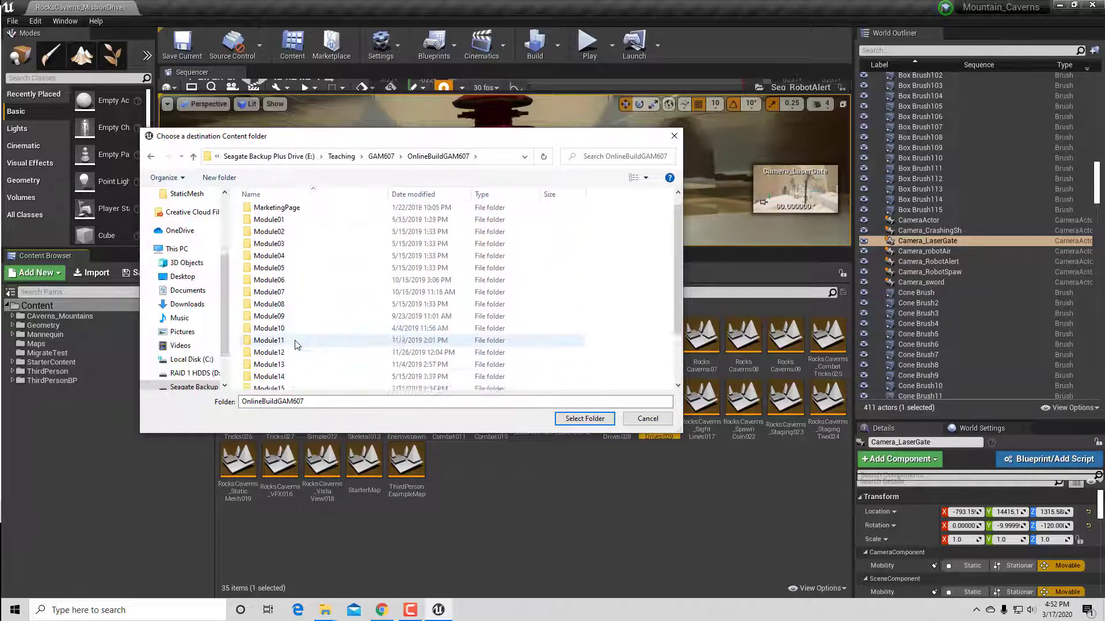
pyautogui.scroll(-3, 297, 344)
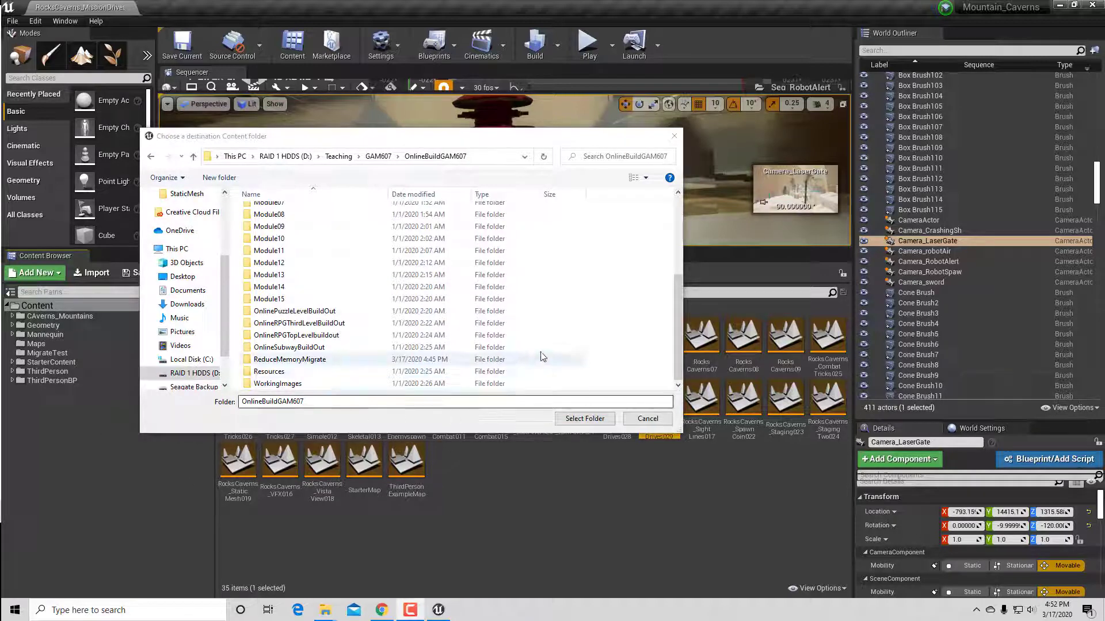
pyautogui.moveTo(455, 138); pyautogui.dragTo(482, 115)
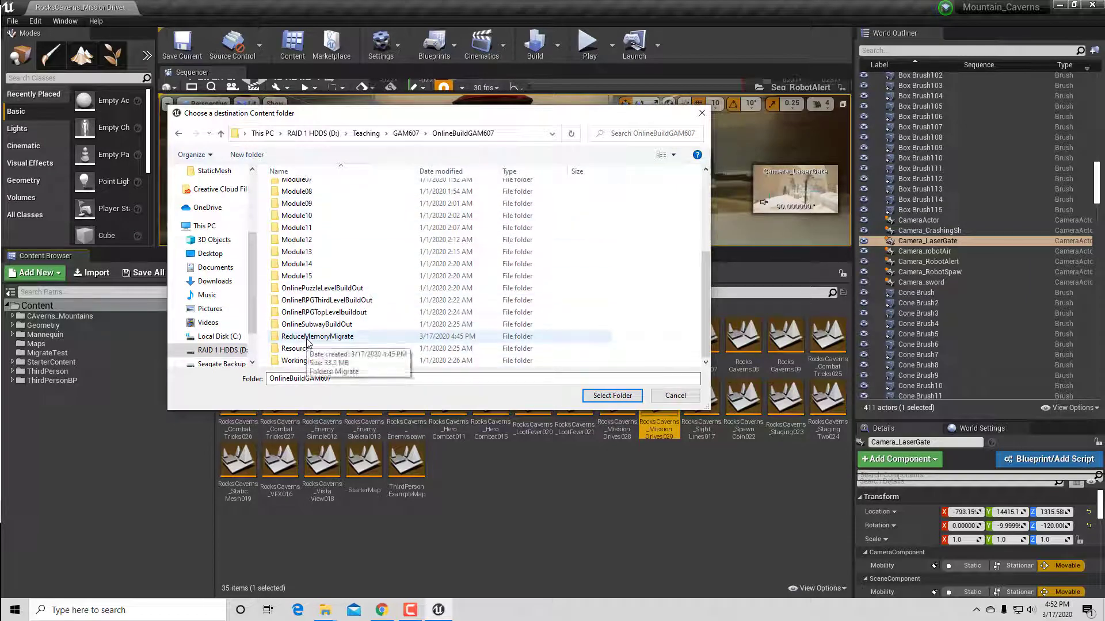
# Choose ReduceMemoryMigrate\Migrate\Content as the migration destination folder.
pyautogui.click(306, 342)
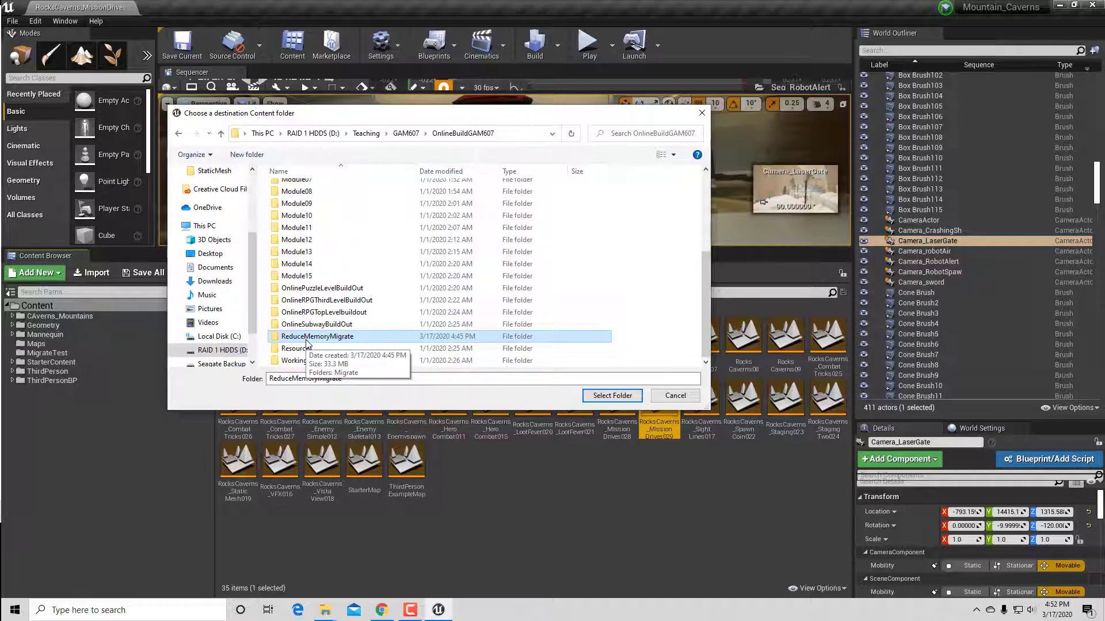
pyautogui.doubleClick(307, 340)
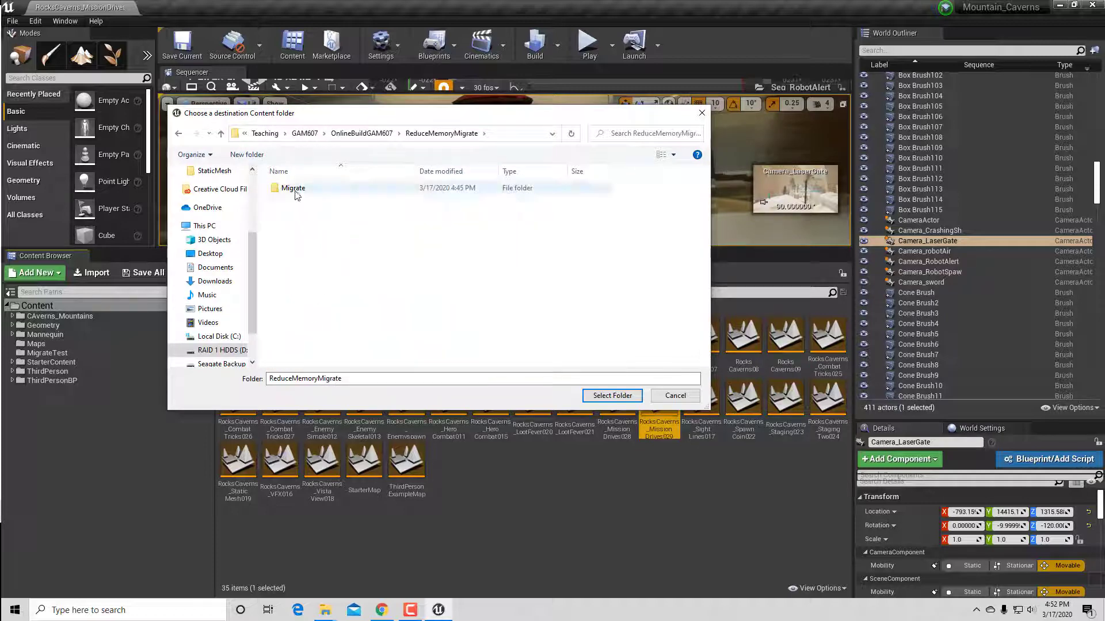
pyautogui.doubleClick(293, 189)
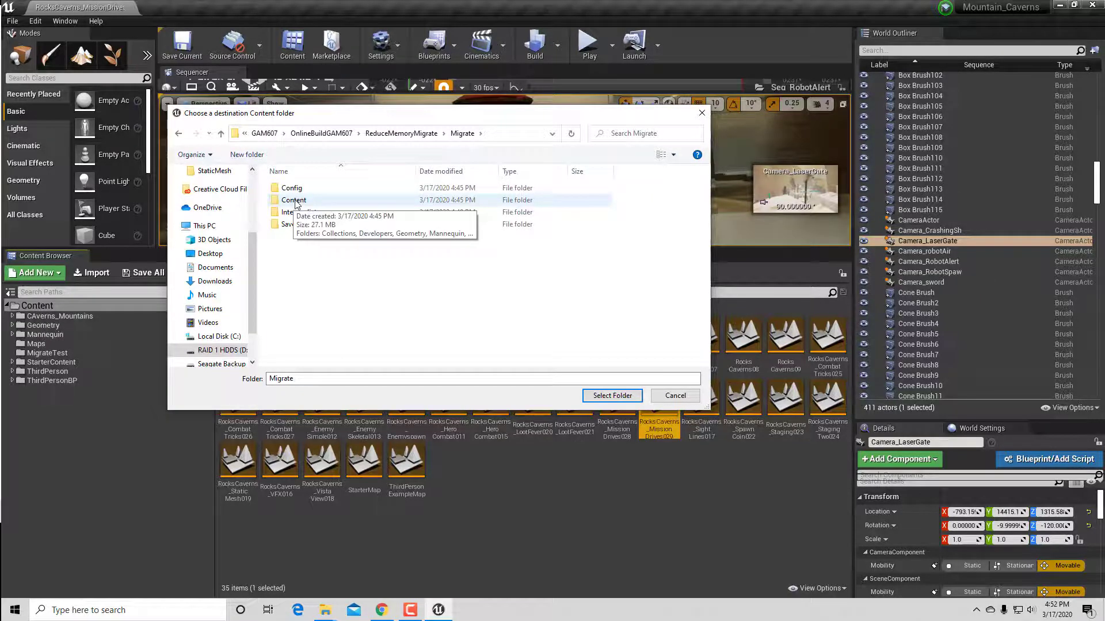
pyautogui.doubleClick(295, 201)
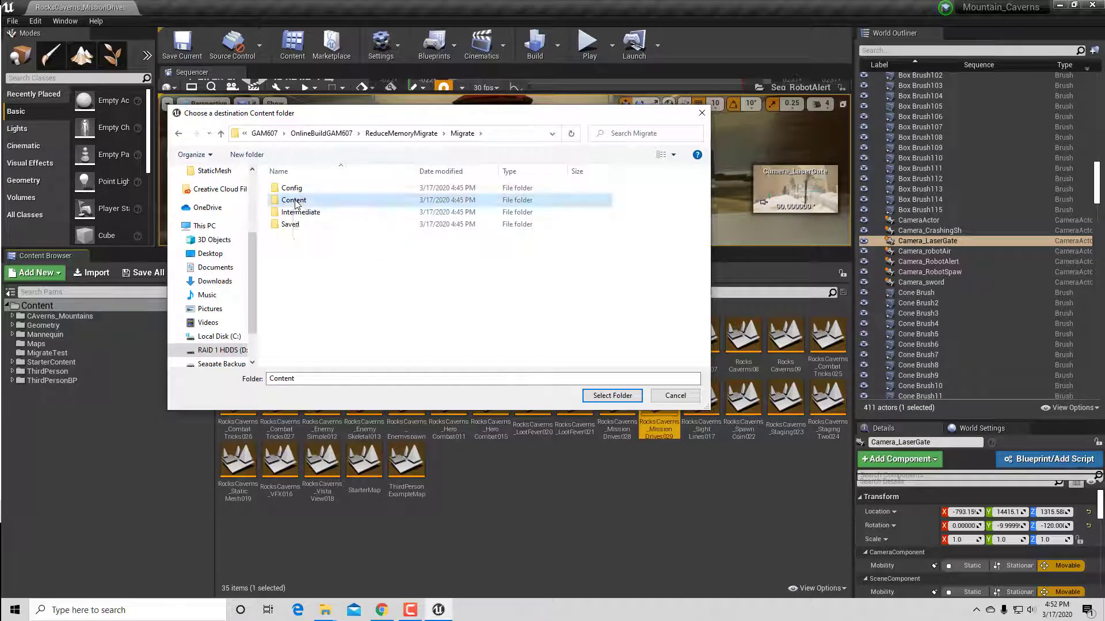
pyautogui.click(608, 397)
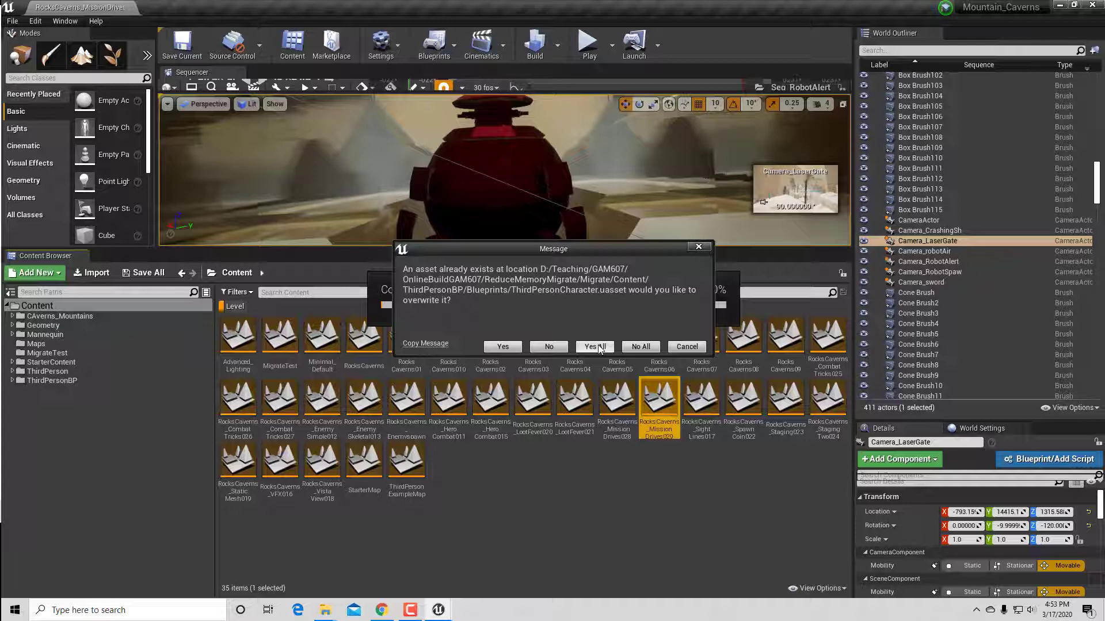
# Overwrite all existing assets with Yes All, then review and close the migration message log.
pyautogui.click(595, 346)
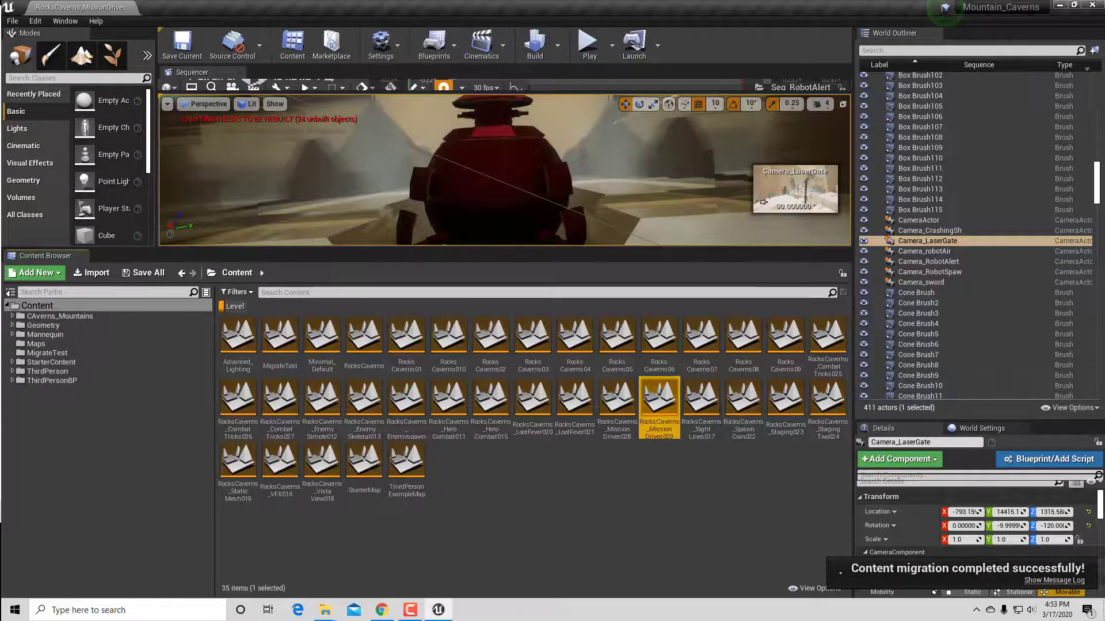
pyautogui.click(1050, 585)
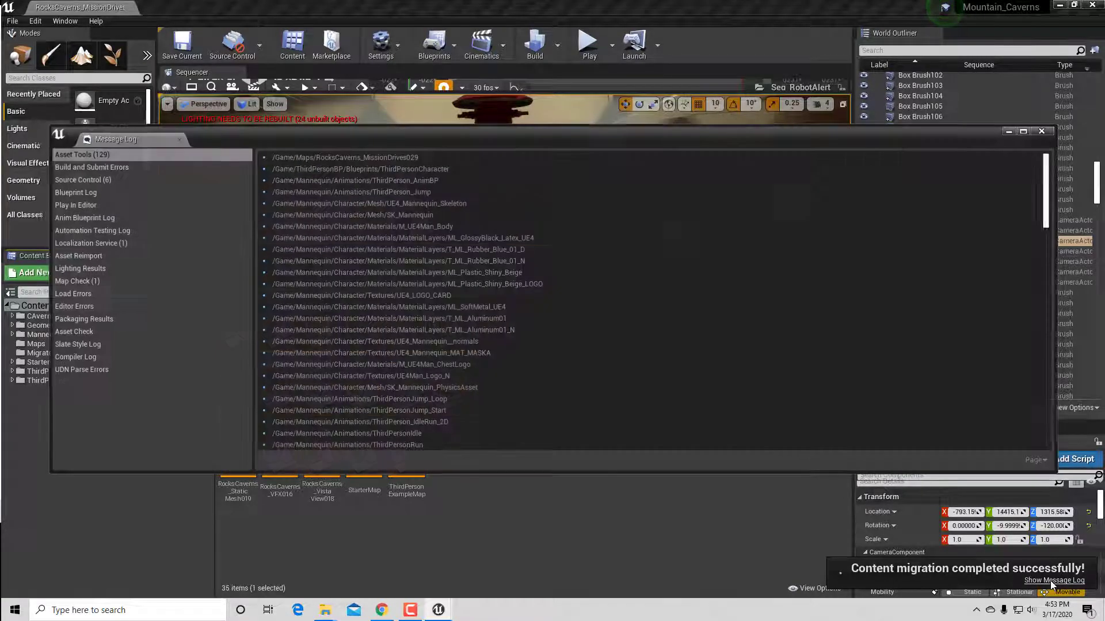
pyautogui.scroll(-1, 468, 289)
pyautogui.scroll(-10, 469, 295)
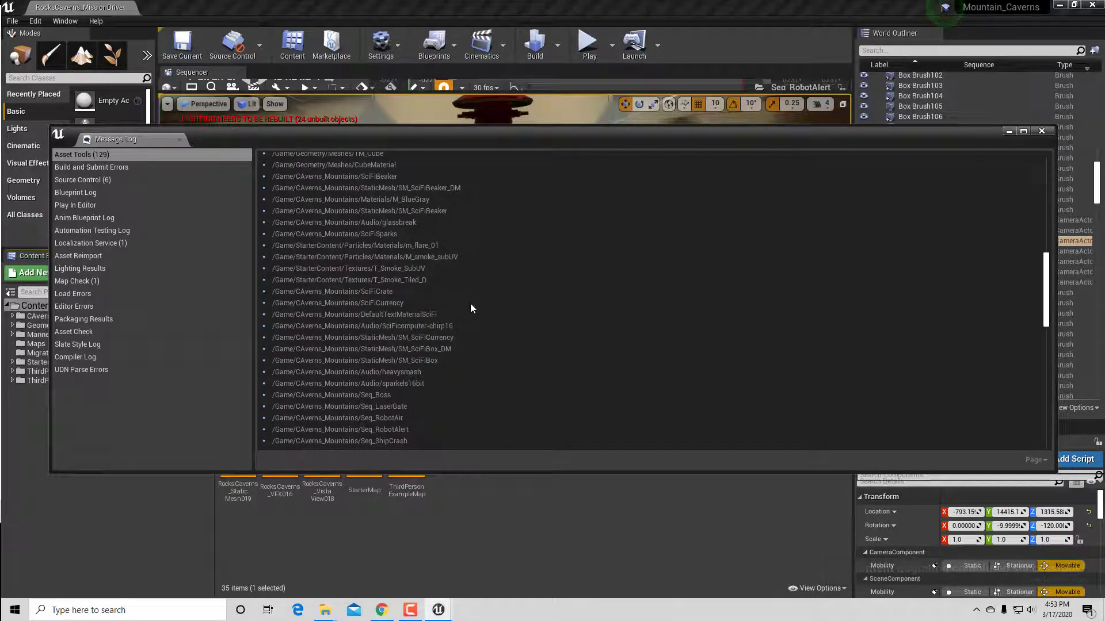
pyautogui.click(1046, 134)
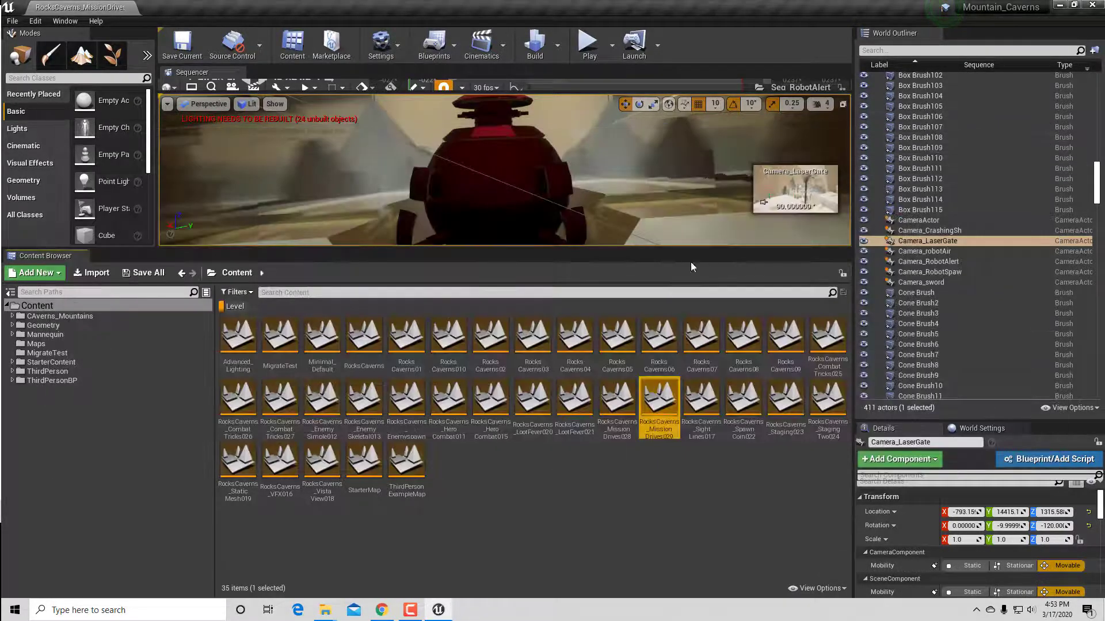
# Navigate from the E: backup drive to This PC and into the RAID 1 HDDS (D:) drive.
pyautogui.moveTo(646, 256); pyautogui.dragTo(647, 475)
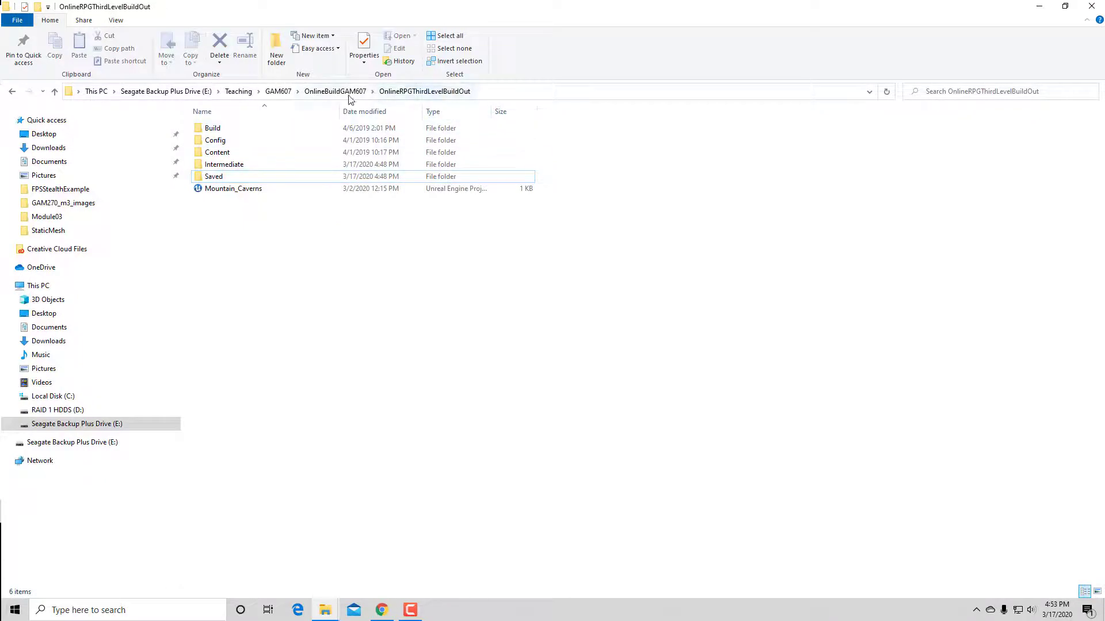
pyautogui.click(335, 91)
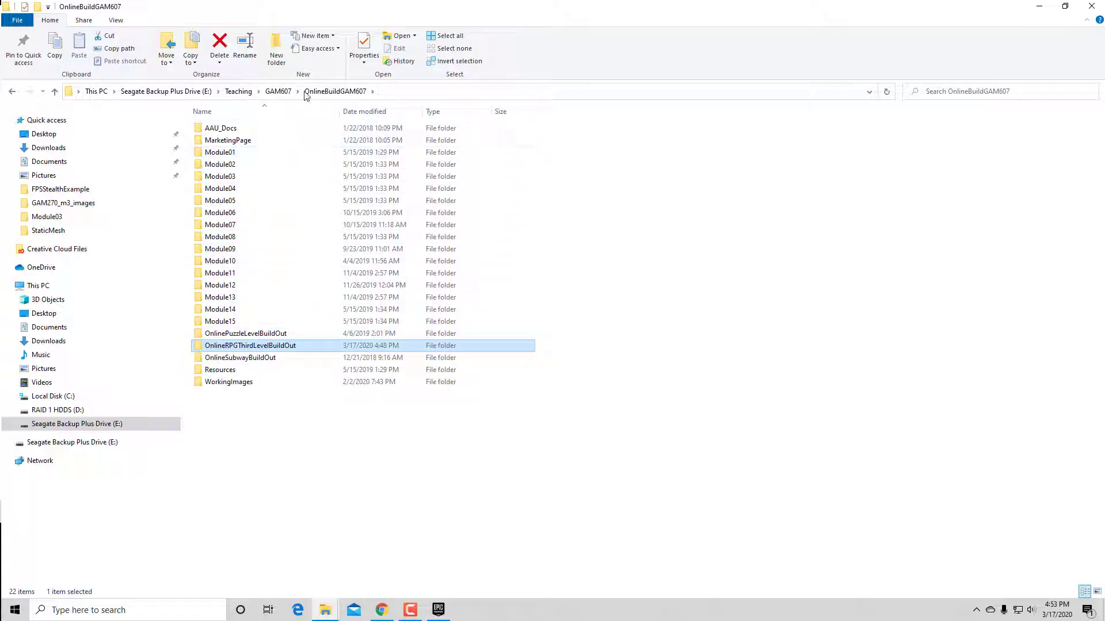
pyautogui.click(135, 92)
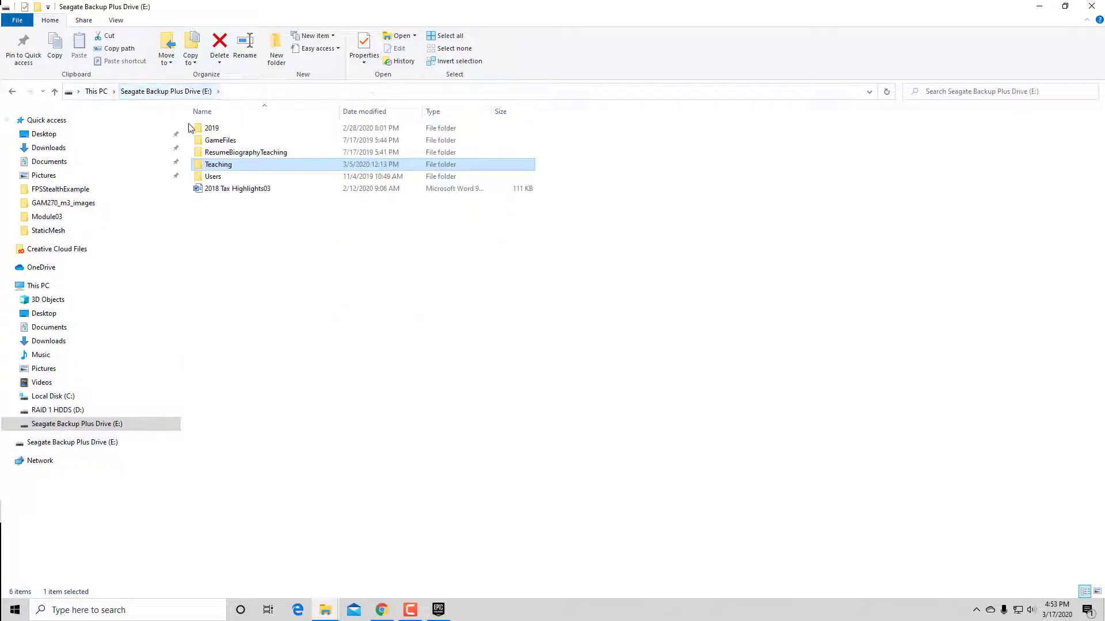
pyautogui.click(105, 91)
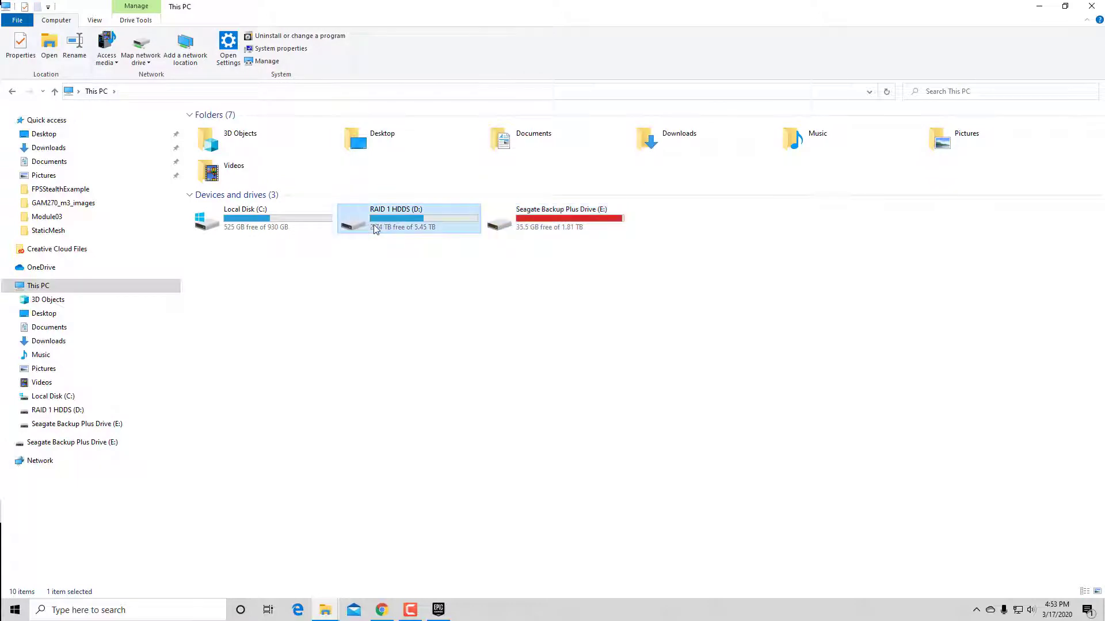
pyautogui.doubleClick(368, 219)
# Go through Teaching > GAM607 > OnlineBuildGAM607 > ReduceMemoryMigrate > Migrate and launch Migrate.uproject.
pyautogui.doubleClick(223, 167)
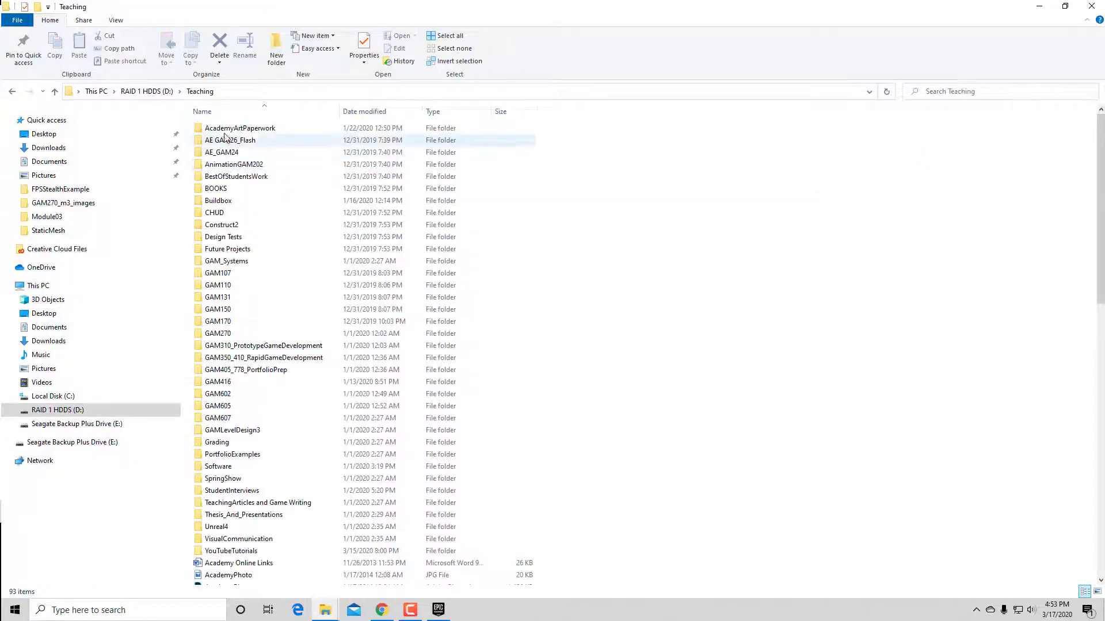
pyautogui.doubleClick(236, 418)
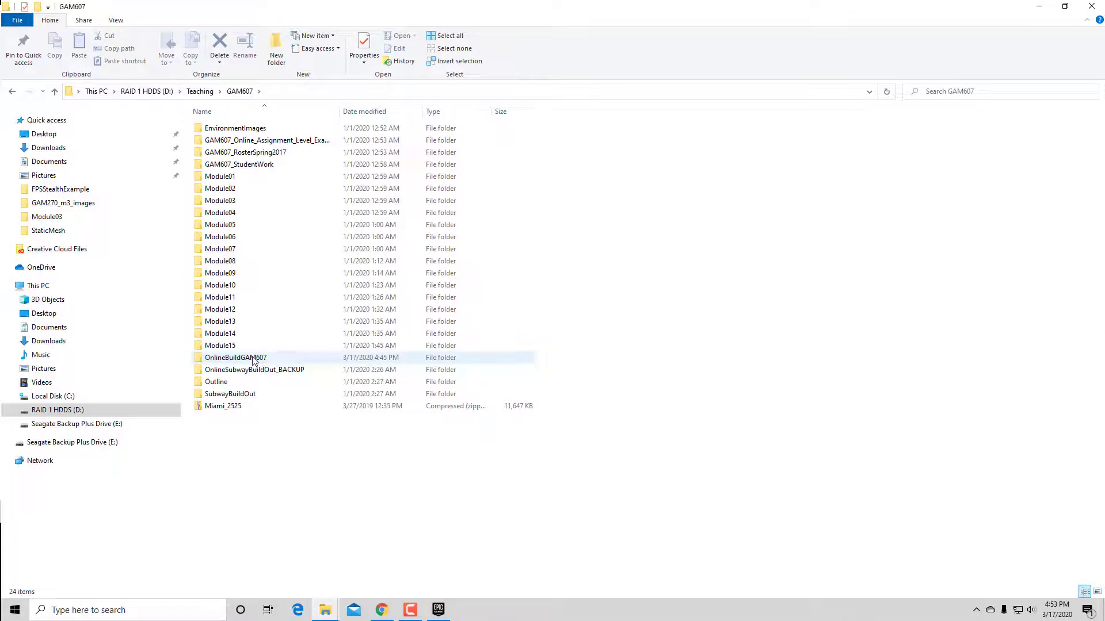
pyautogui.doubleClick(253, 359)
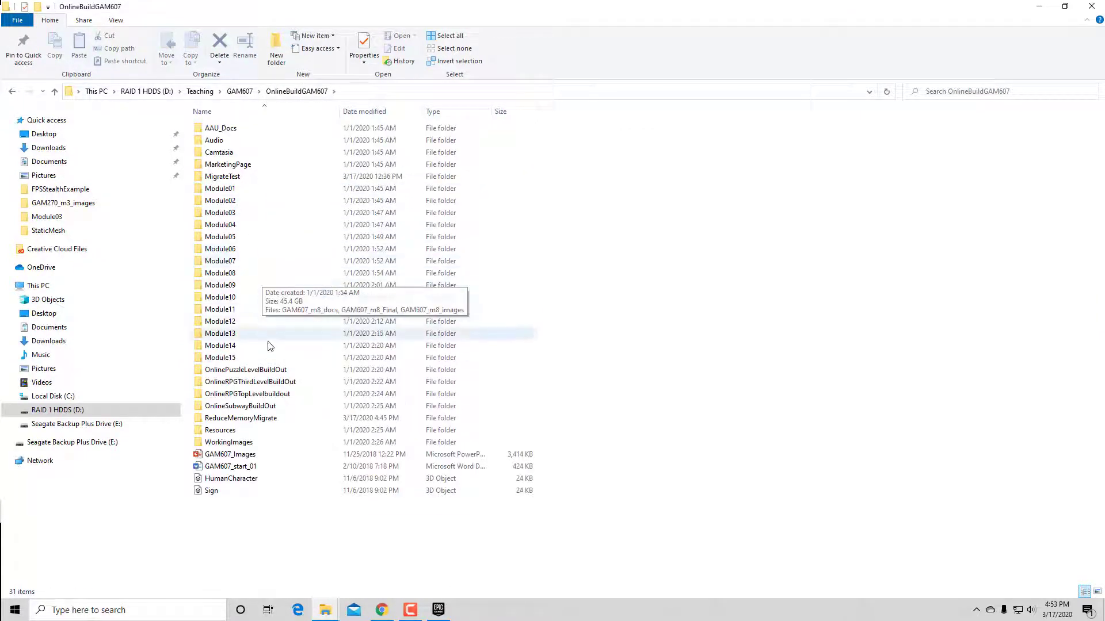
pyautogui.doubleClick(252, 422)
pyautogui.doubleClick(221, 130)
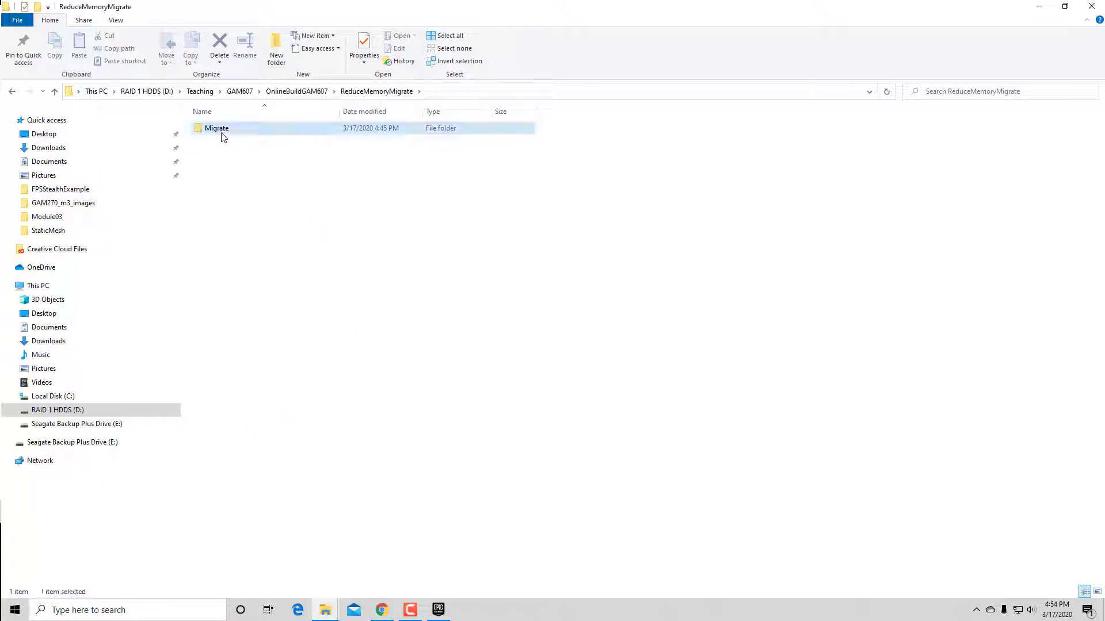
pyautogui.doubleClick(223, 178)
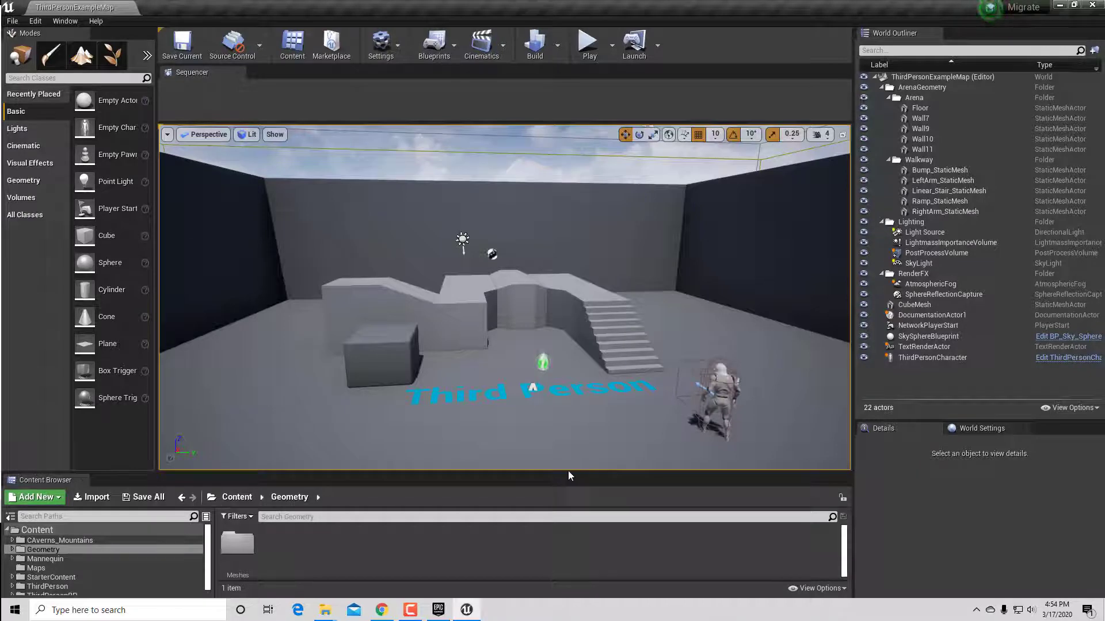
# Make the Content Browser taller and select ThirdPersonCharacter in the viewport.
pyautogui.moveTo(568, 464); pyautogui.dragTo(568, 436)
pyautogui.click(724, 378)
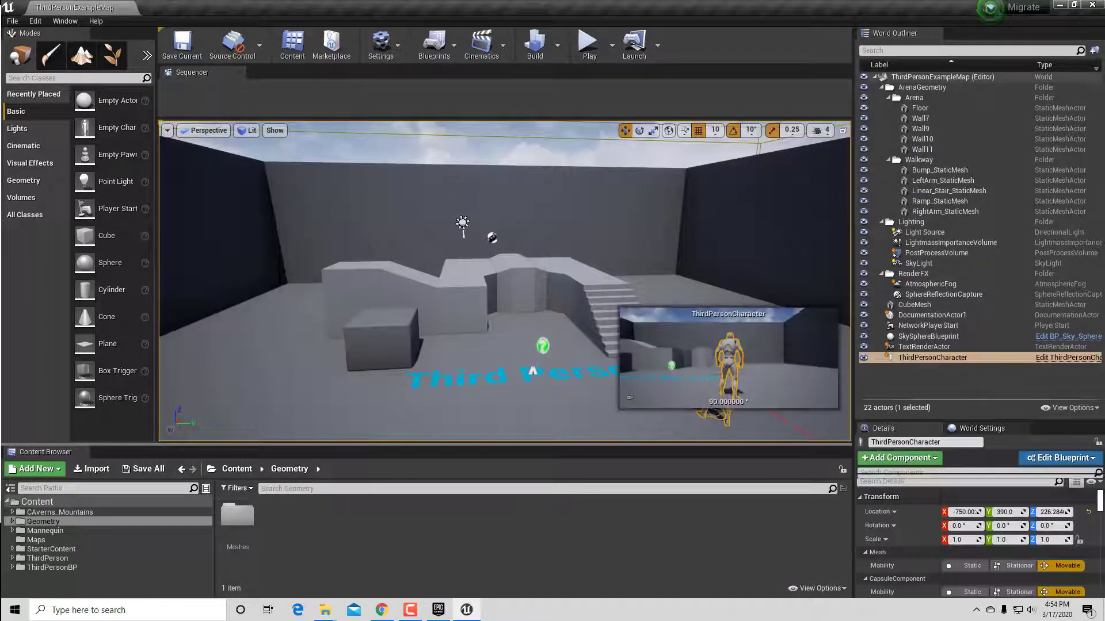
# Focus the view on the ThirdPersonCharacter and orbit around it.
pyautogui.press('f')
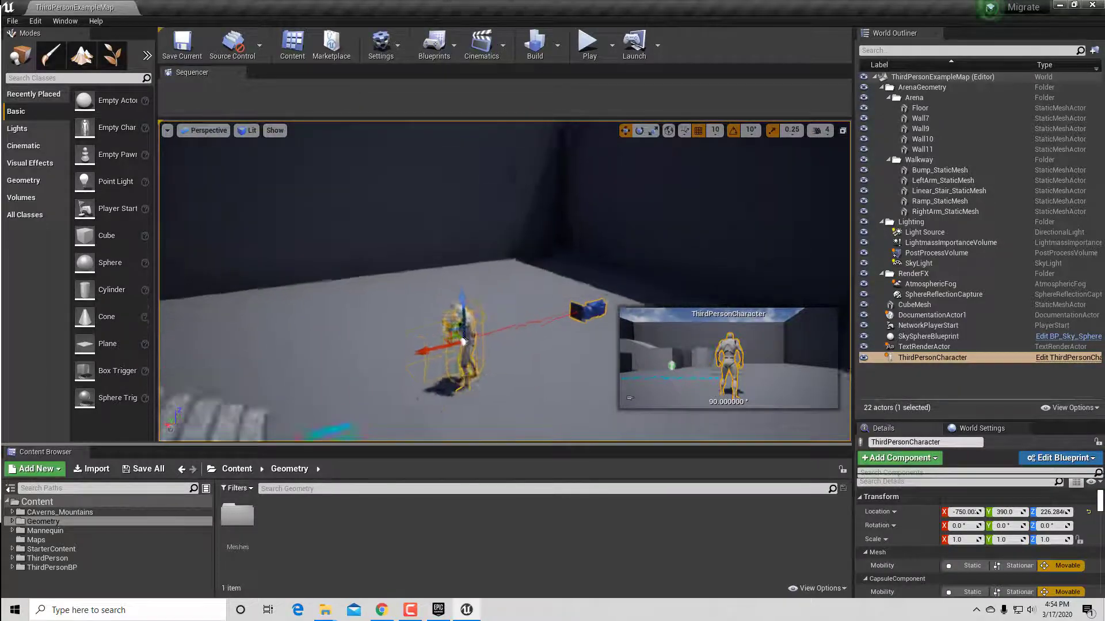
pyautogui.keyDown('alt'); pyautogui.moveTo(463, 342); pyautogui.dragTo(513, 326); pyautogui.keyUp('alt')
pyautogui.scroll(-5, 434, 341)
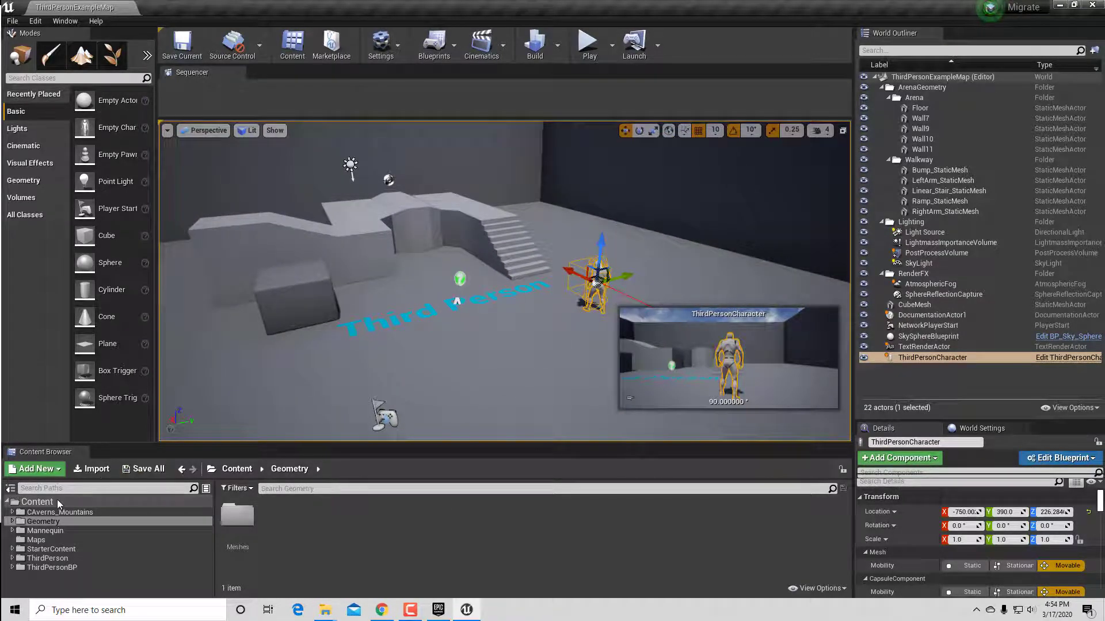
# Filter the Content root to Level assets and select RocksCaverns_MissionDrives029.
pyautogui.click(190, 502)
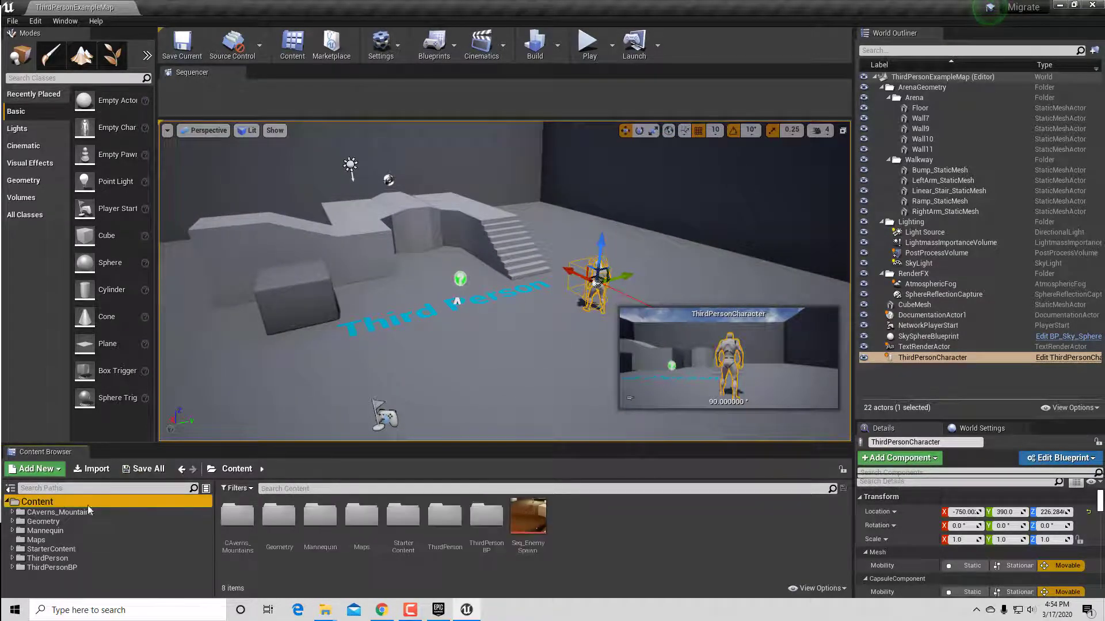
pyautogui.click(227, 492)
pyautogui.click(226, 211)
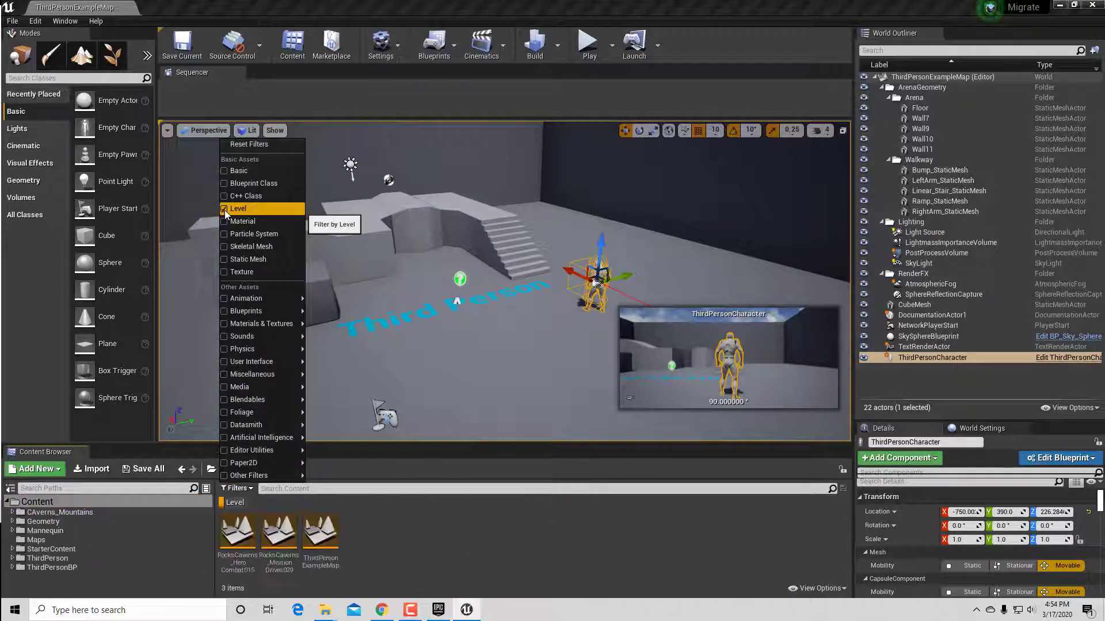
pyautogui.moveTo(467, 444); pyautogui.dragTo(454, 338)
pyautogui.click(279, 426)
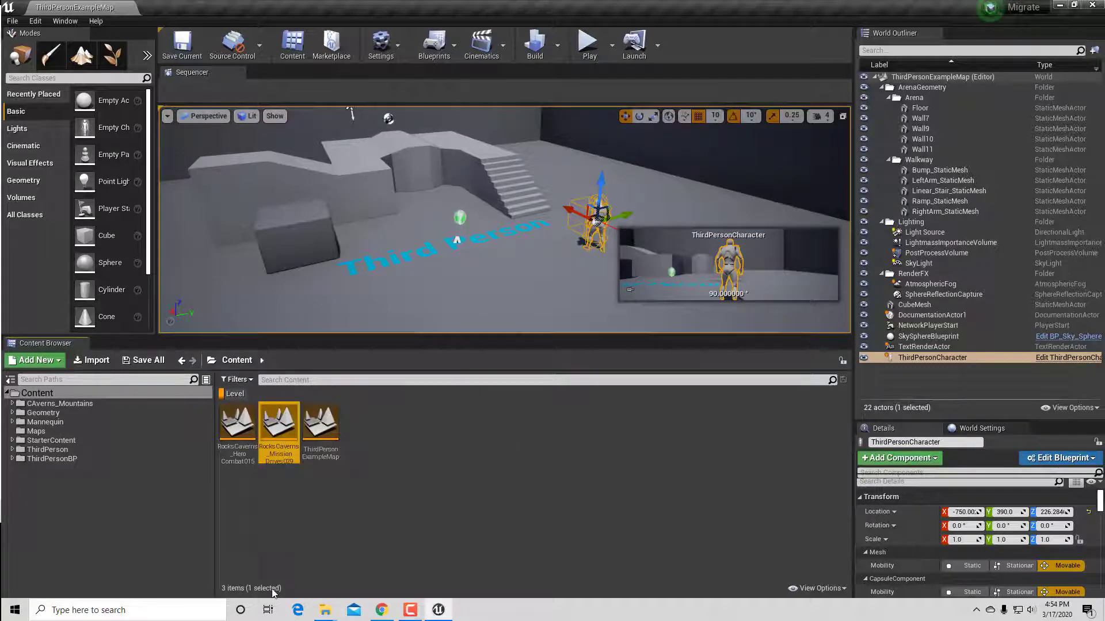
pyautogui.click(240, 456)
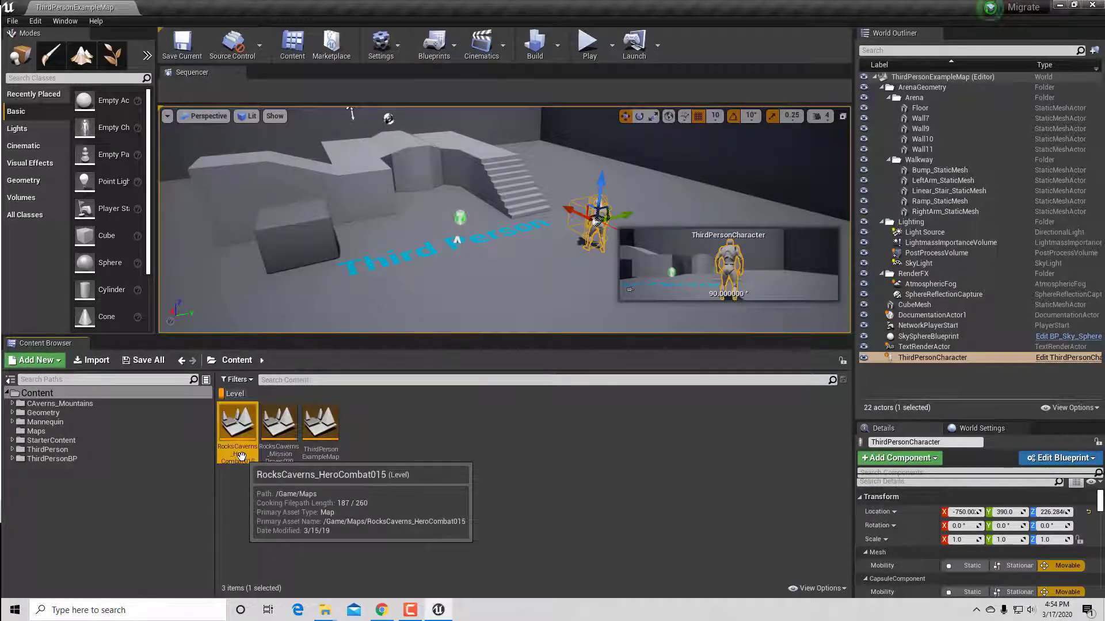
pyautogui.click(279, 452)
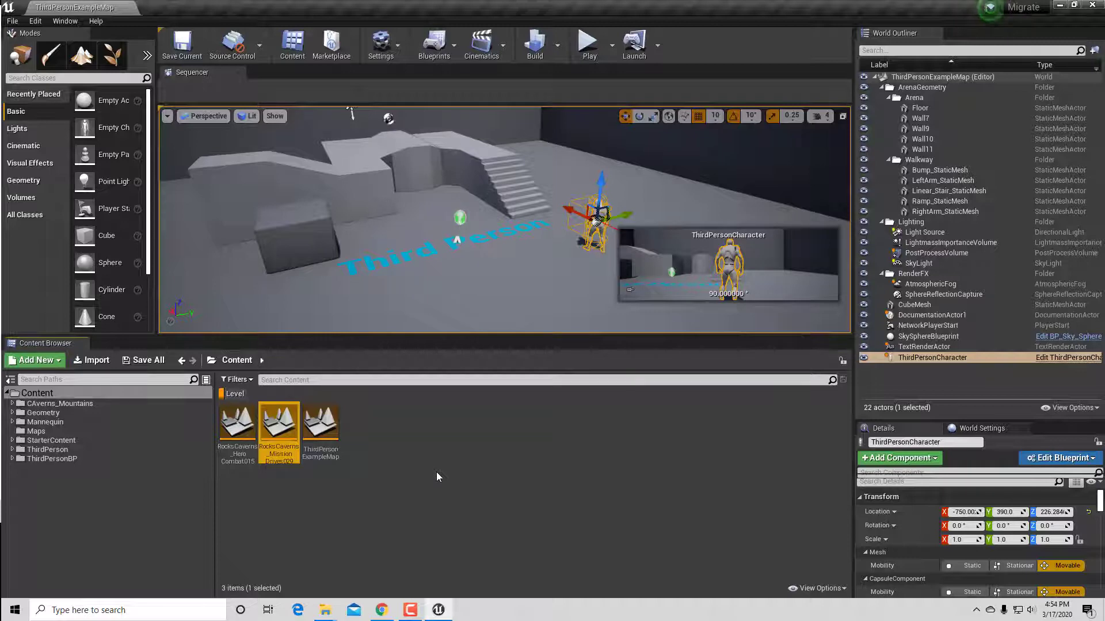
# Open the RocksCaverns_MissionDrives029 level and load the Seq_Boss sequence in Sequencer.
pyautogui.doubleClick(279, 426)
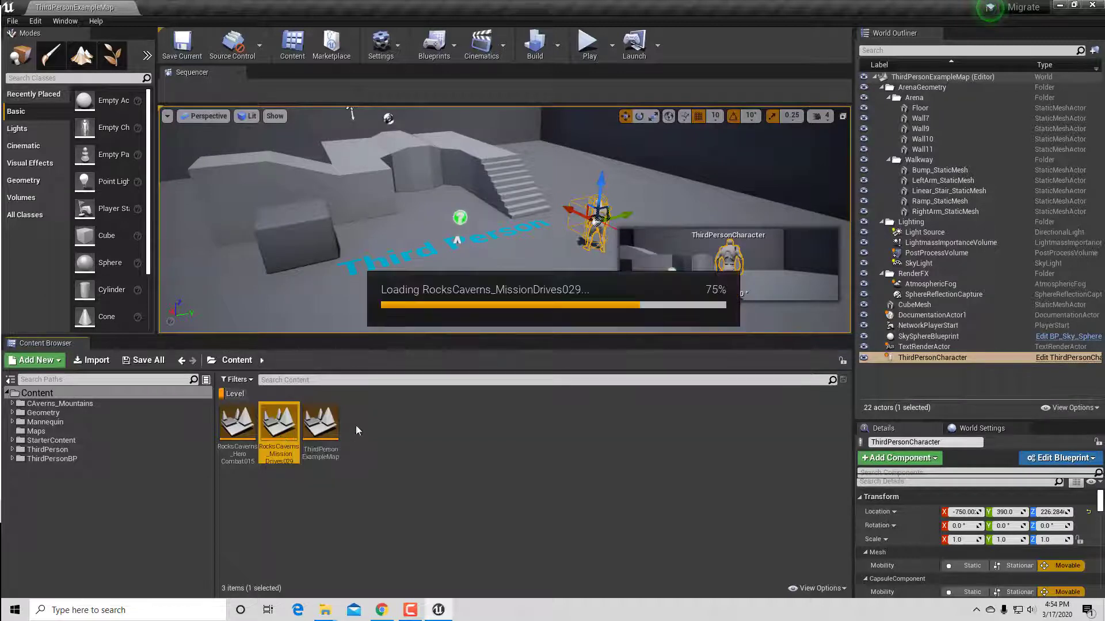
pyautogui.moveTo(414, 338); pyautogui.dragTo(414, 494)
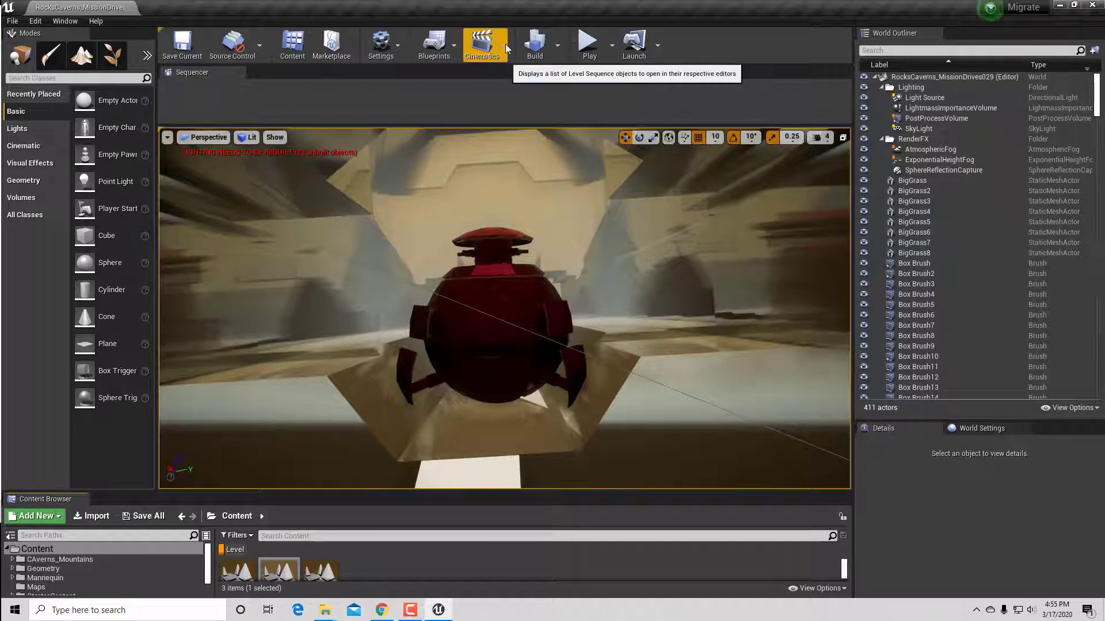
pyautogui.click(481, 43)
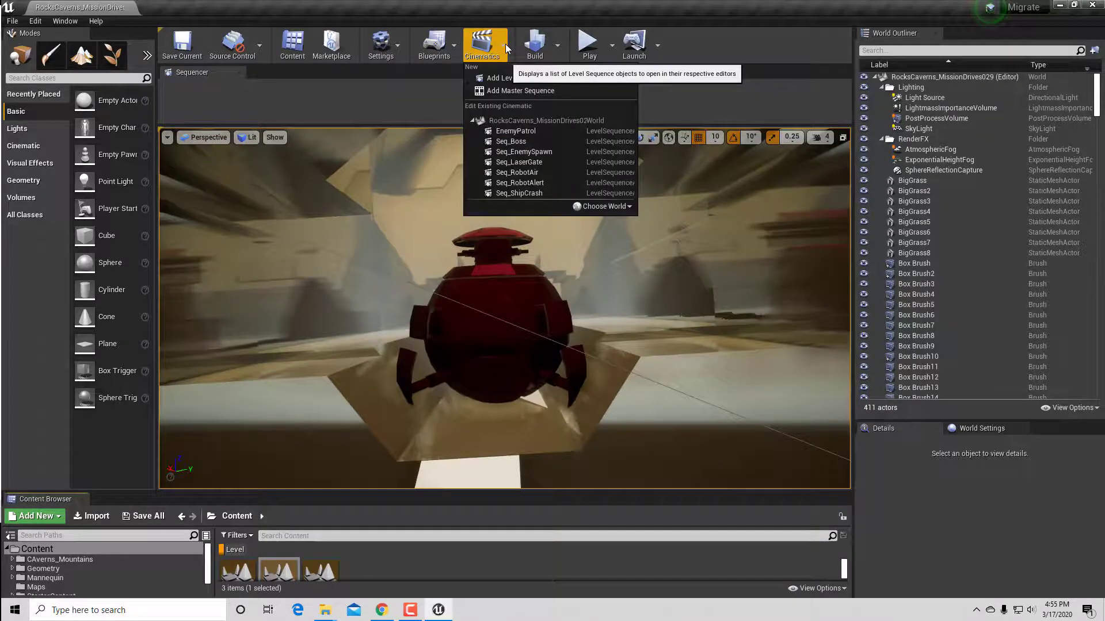
pyautogui.click(518, 141)
pyautogui.moveTo(367, 126); pyautogui.dragTo(366, 328)
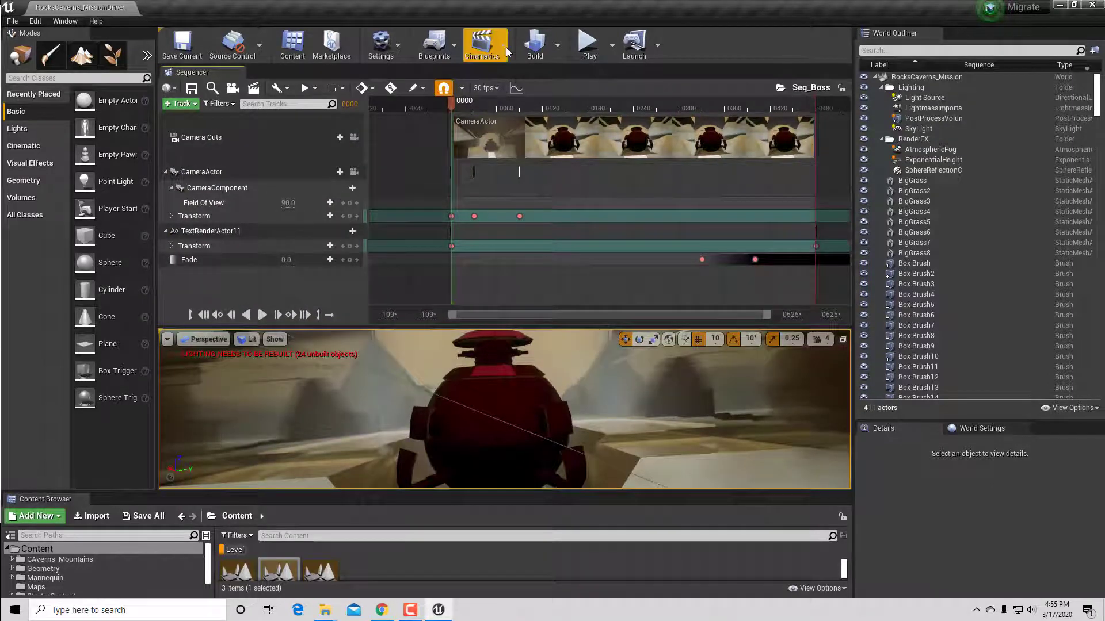
# Look through Seq_RobotAir and Seq_RobotAlert, selecting the Camera_RobotAlert track.
pyautogui.click(481, 45)
pyautogui.click(516, 173)
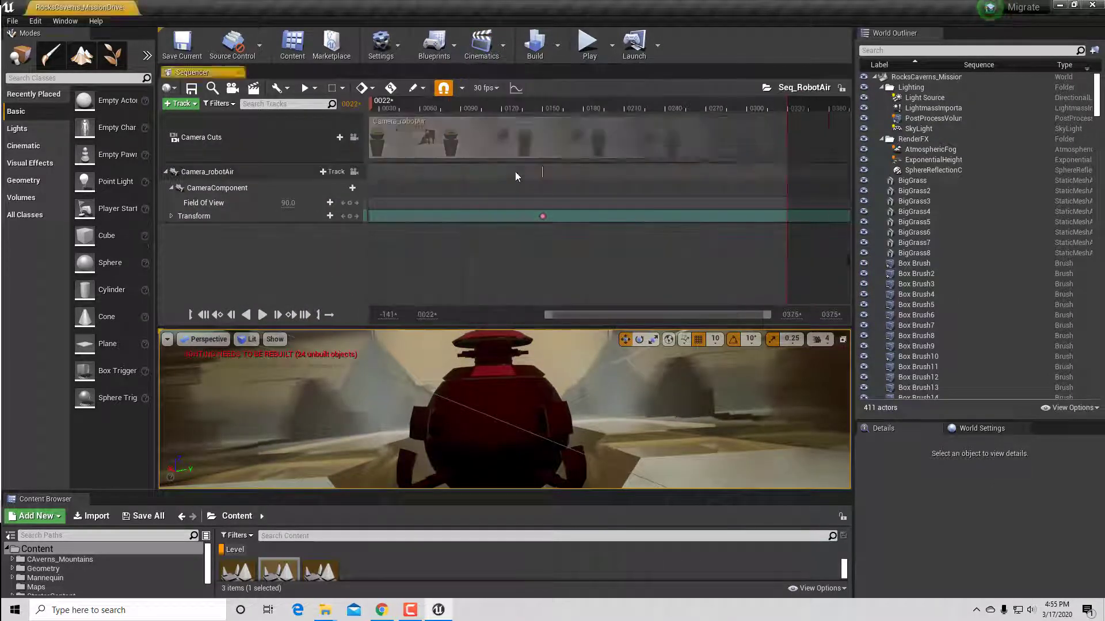
pyautogui.click(502, 56)
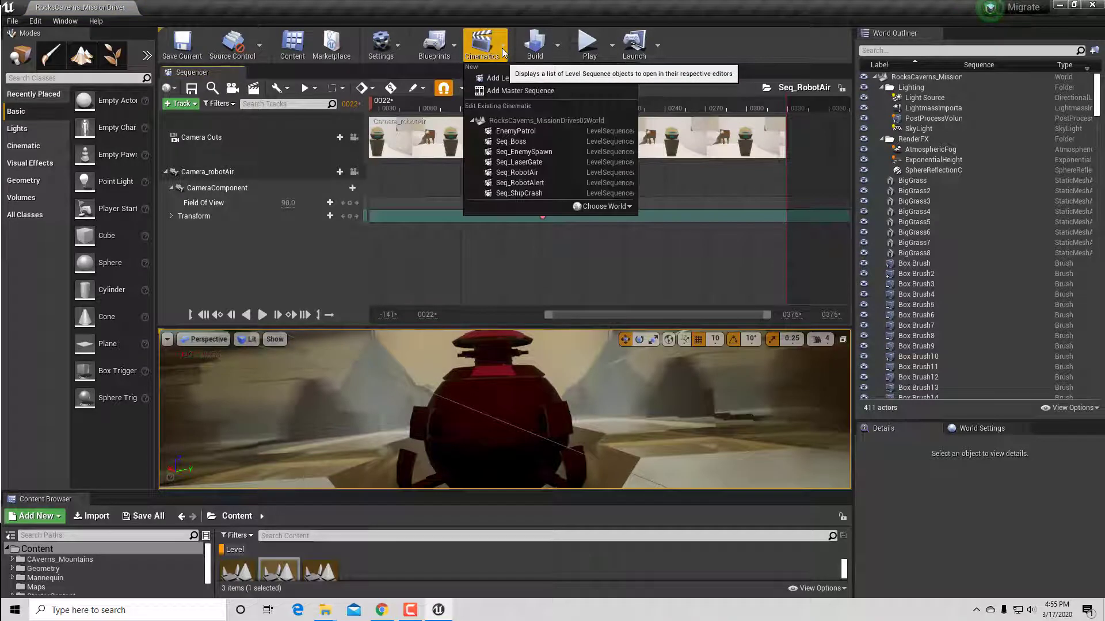
pyautogui.click(517, 184)
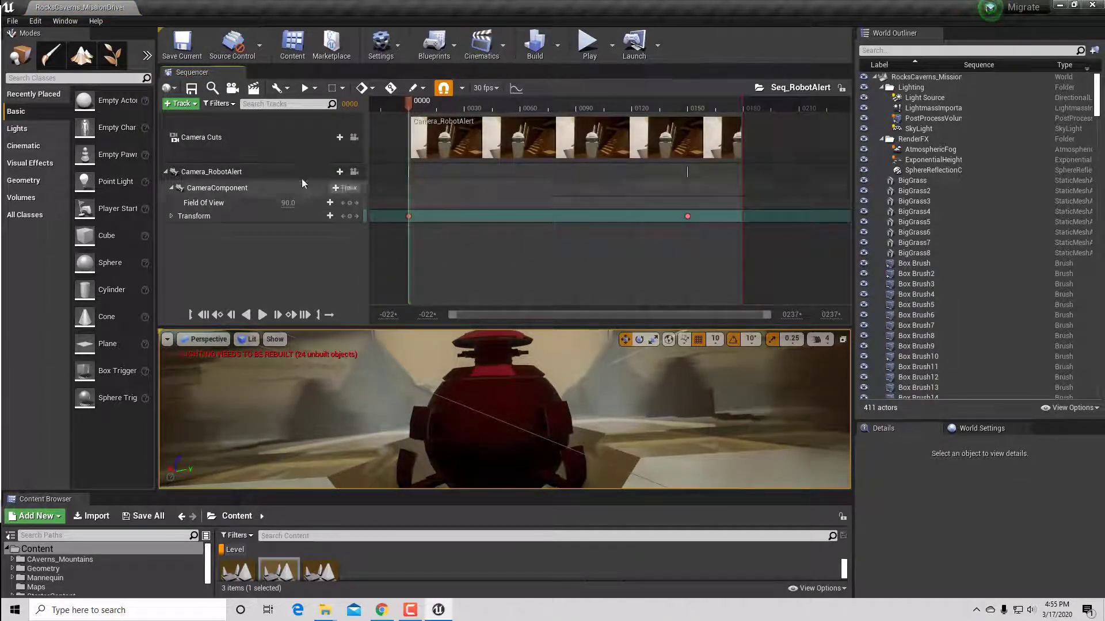
pyautogui.click(197, 173)
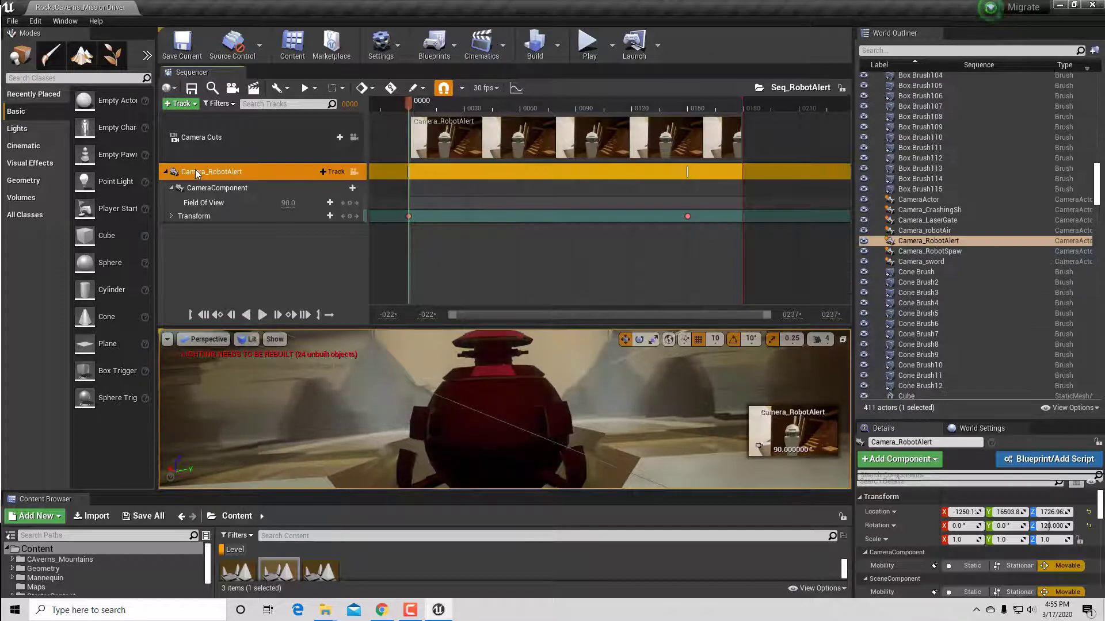
# Switch to Seq_ShipCrash via Edit Existing Cinematic and shrink the Sequencer panel.
pyautogui.click(506, 51)
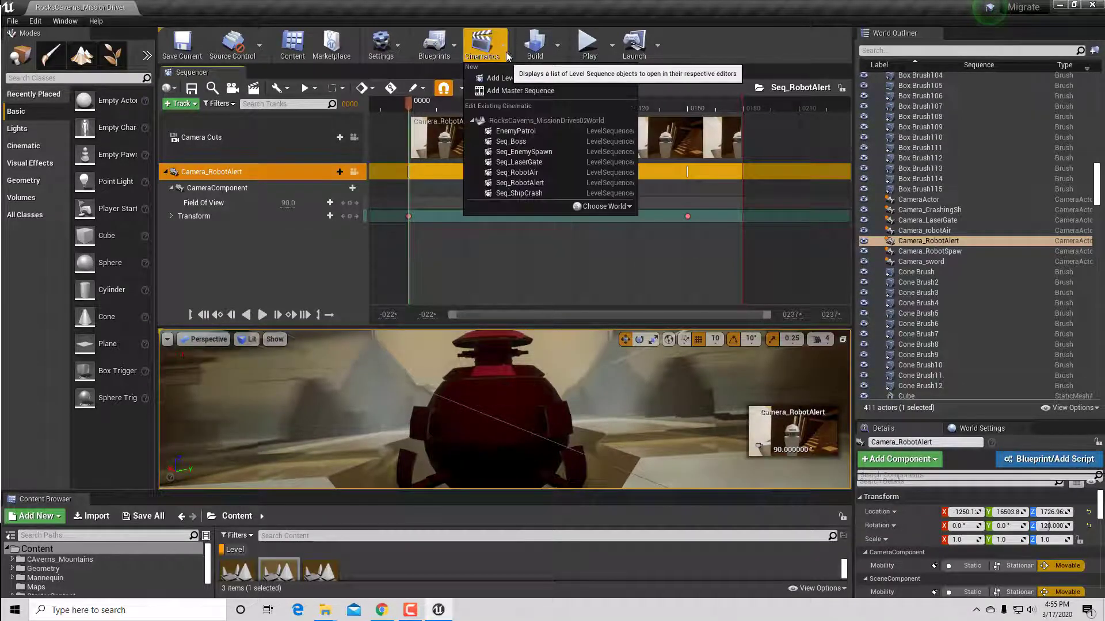
pyautogui.click(520, 183)
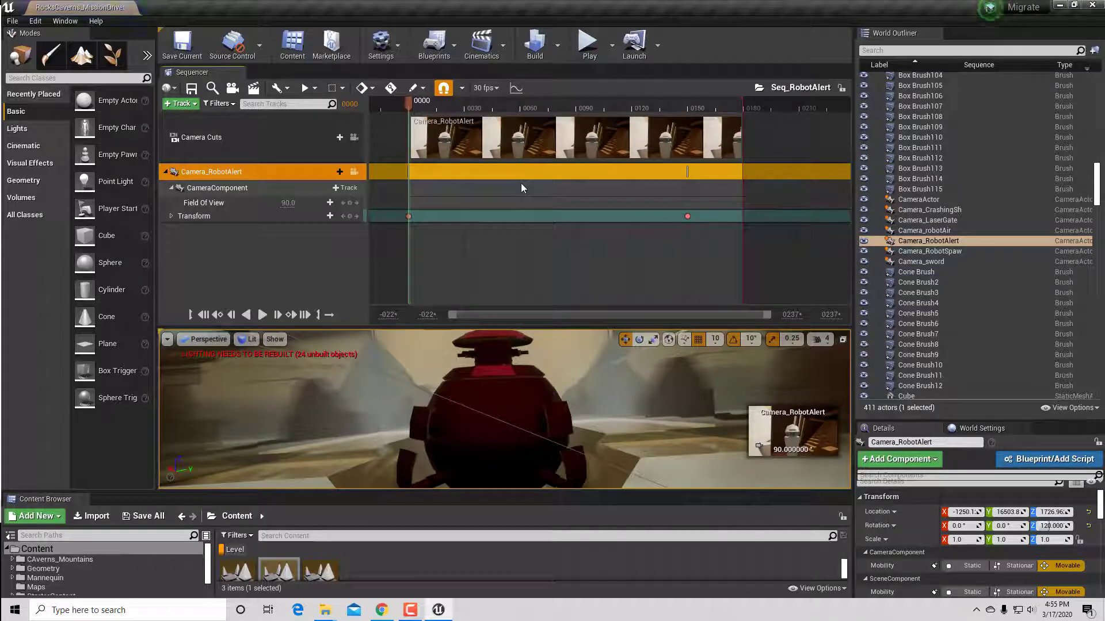
pyautogui.click(507, 52)
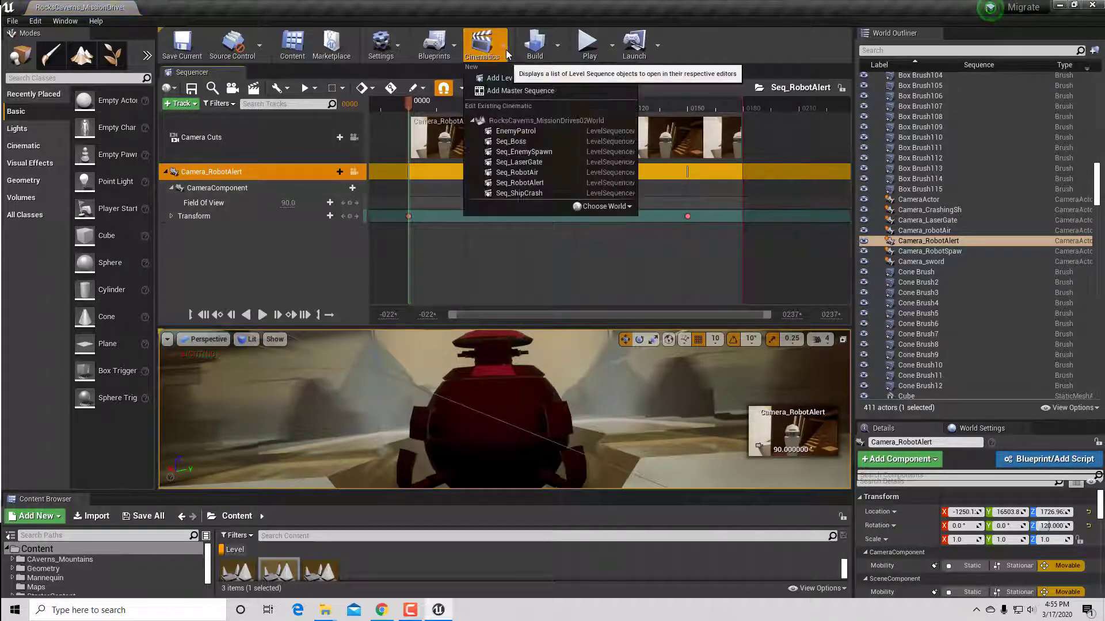
pyautogui.click(517, 193)
pyautogui.moveTo(527, 326); pyautogui.dragTo(530, 154)
pyautogui.click(589, 46)
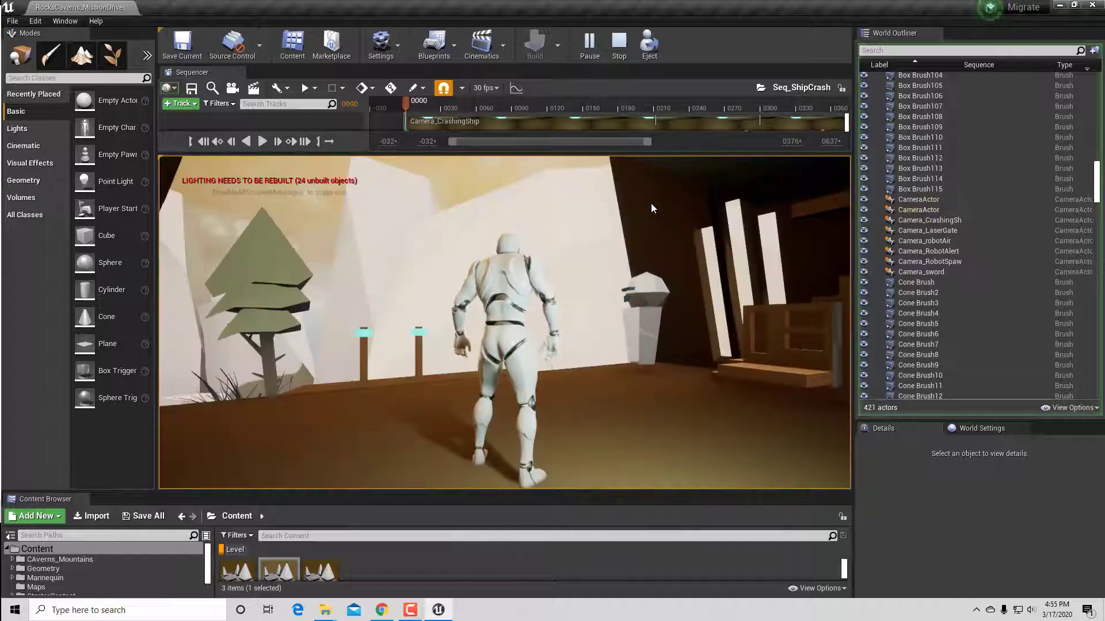
pyautogui.click(737, 247)
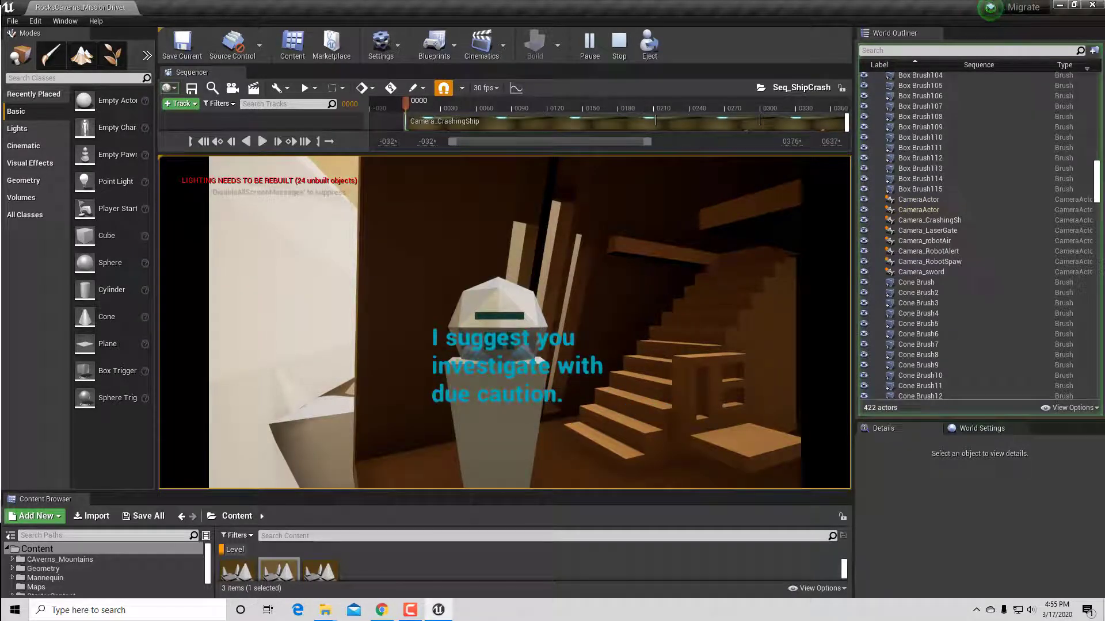
pyautogui.press('w')
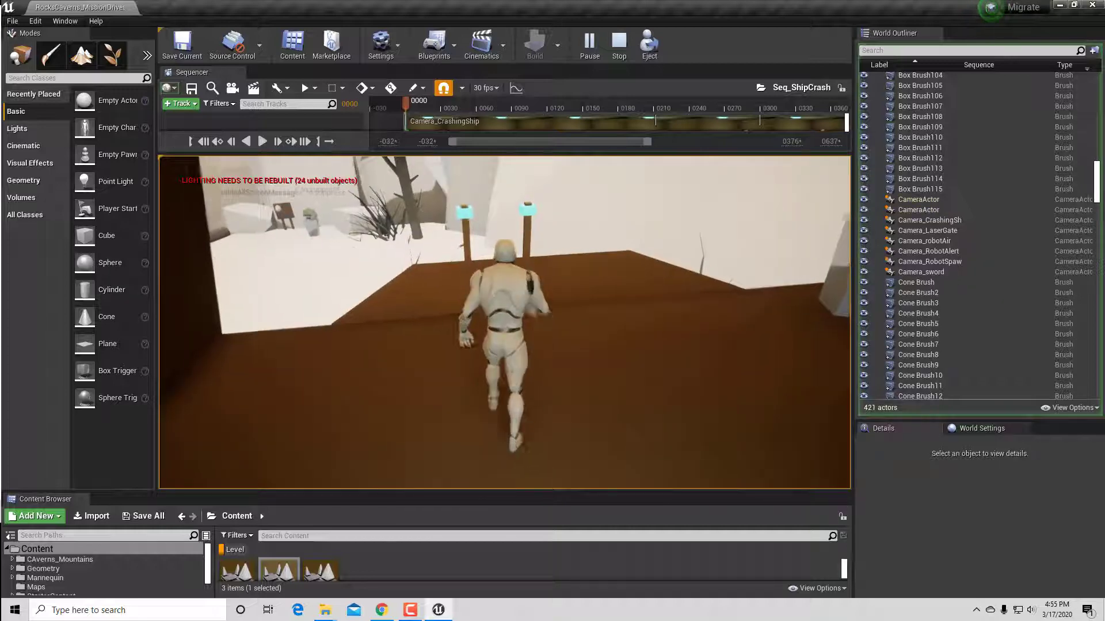
pyautogui.press('w')
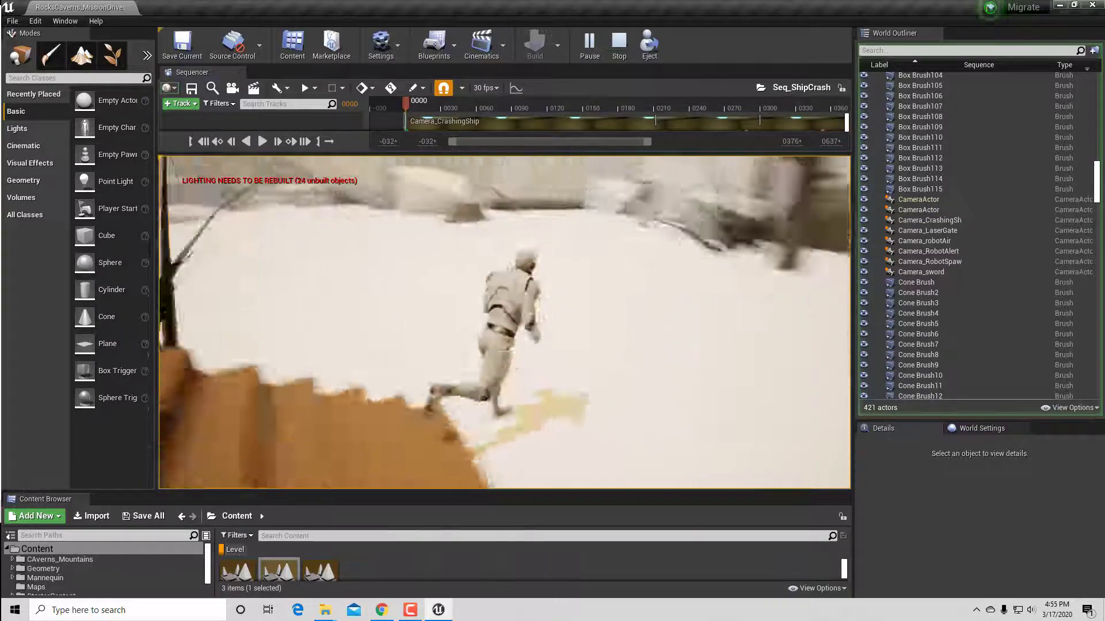
pyautogui.press('w')
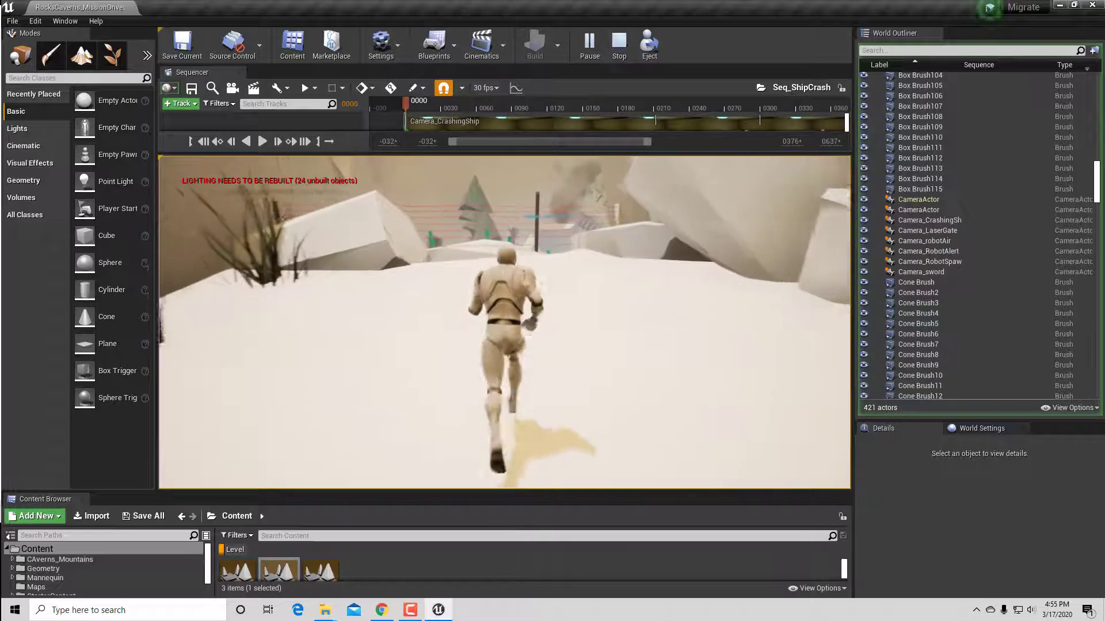
pyautogui.press('w')
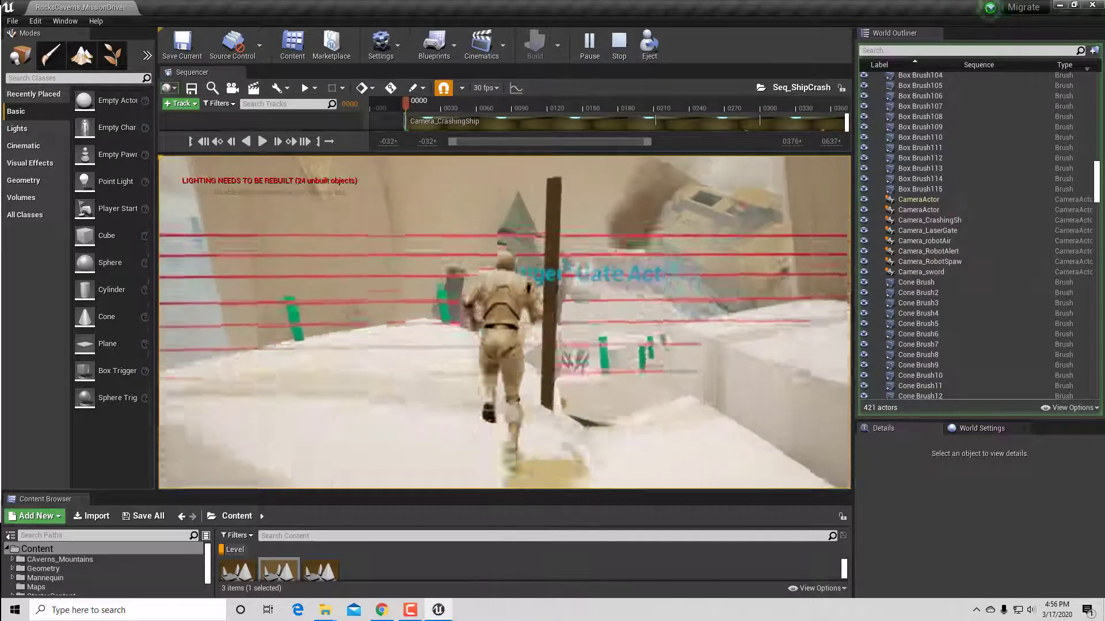
pyautogui.press('w')
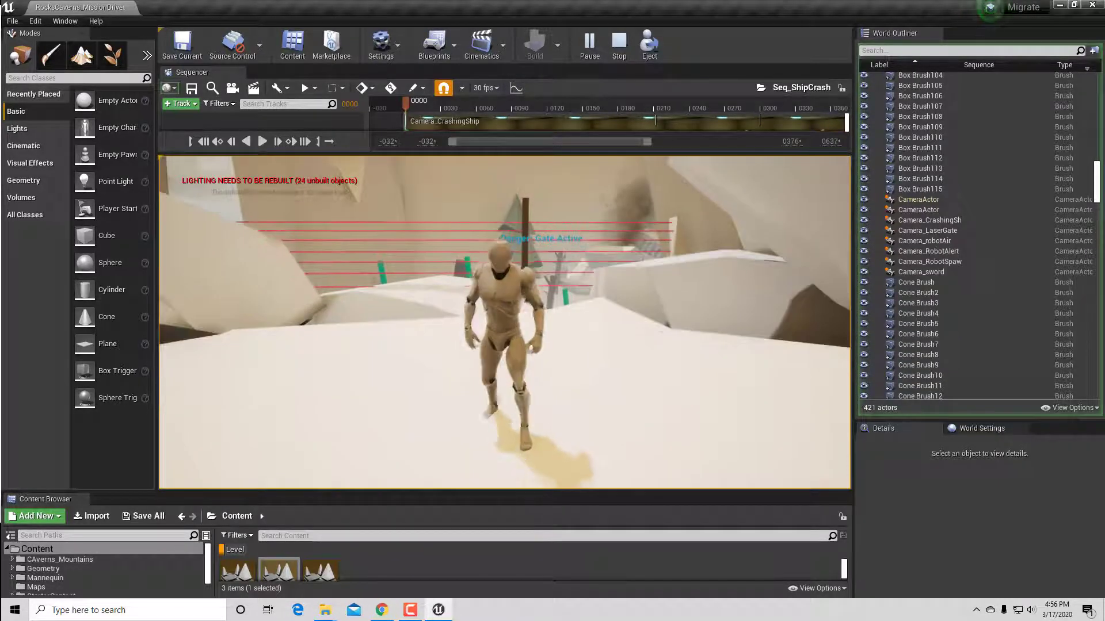
pyautogui.press('w')
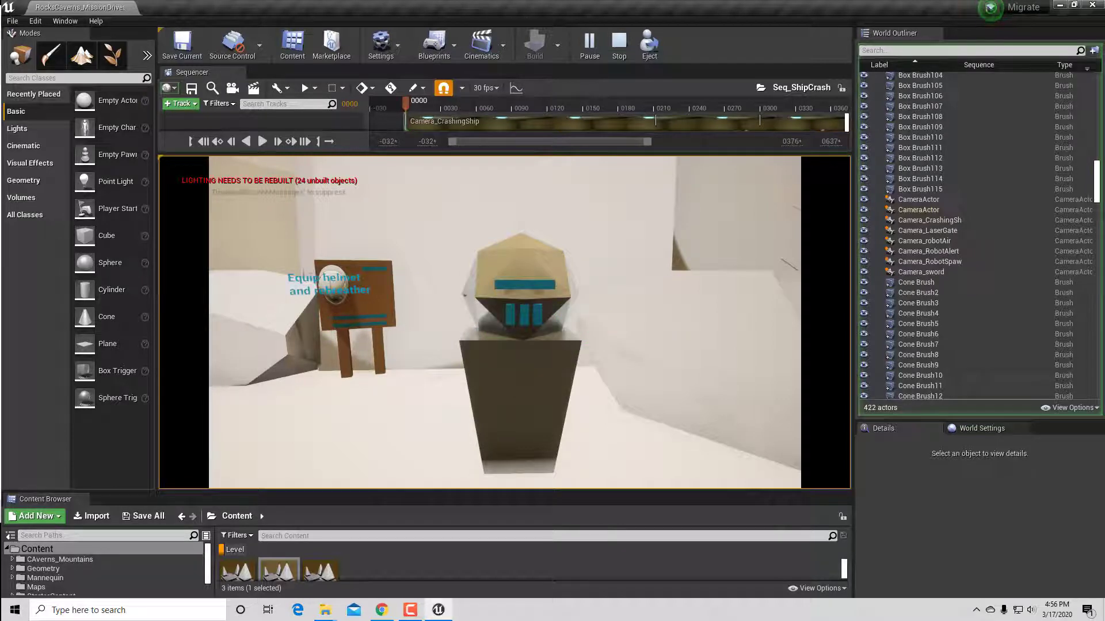
pyautogui.press('w')
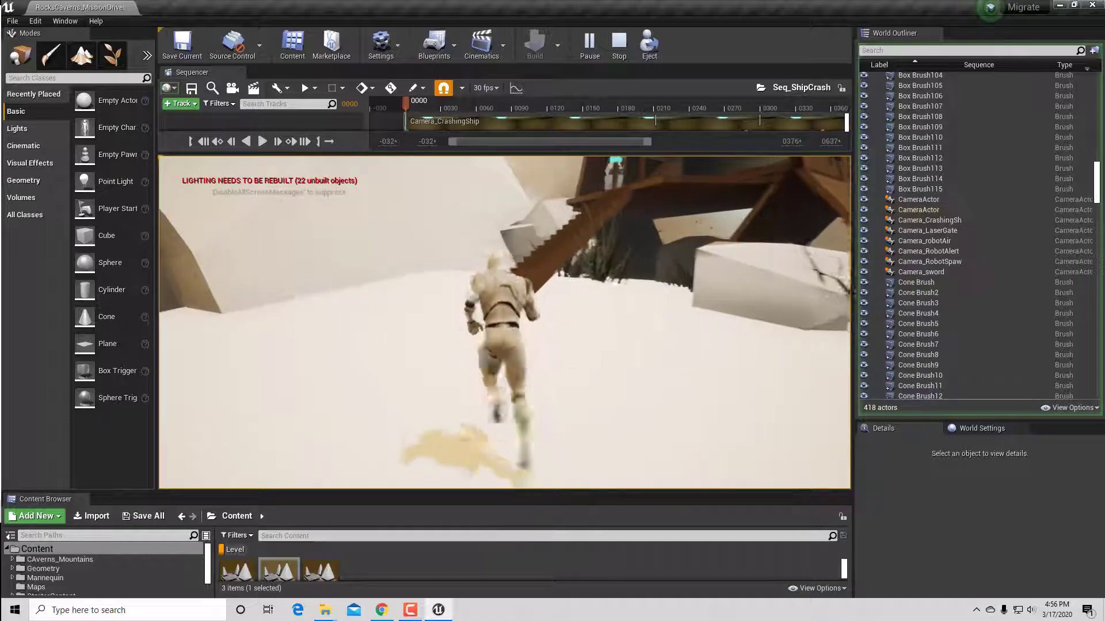
pyautogui.press('w')
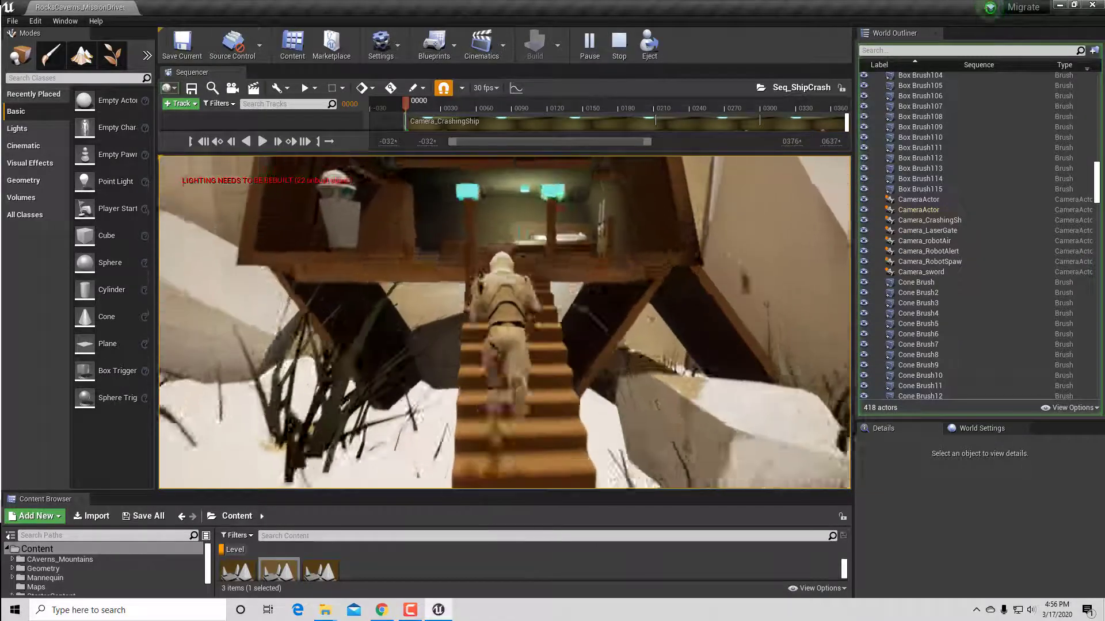
pyautogui.press('w')
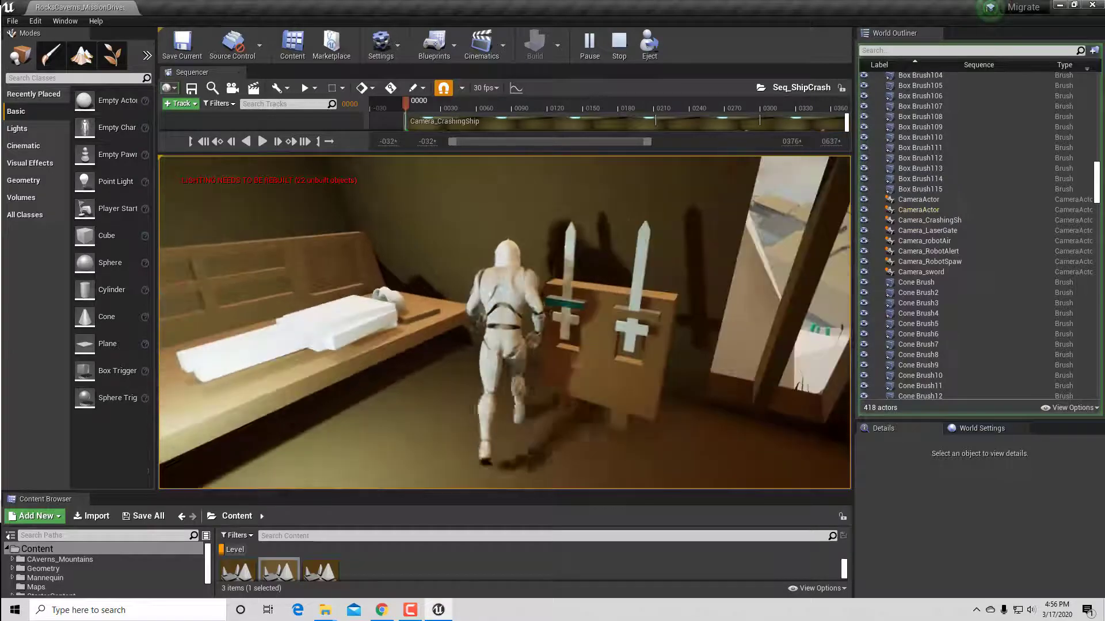
pyautogui.press('w')
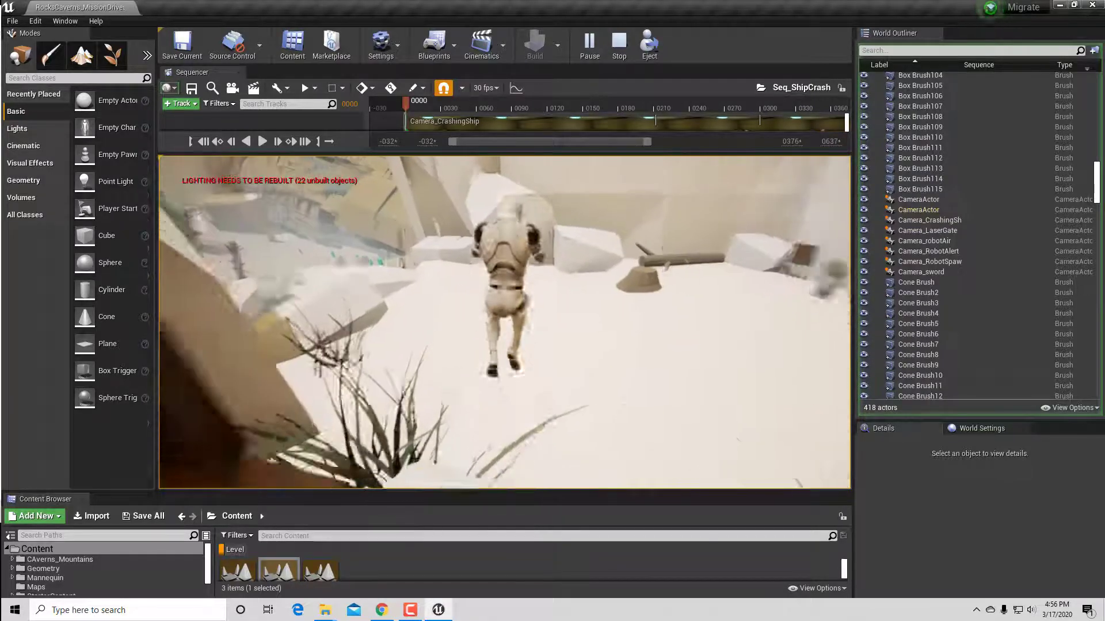
pyautogui.press('w')
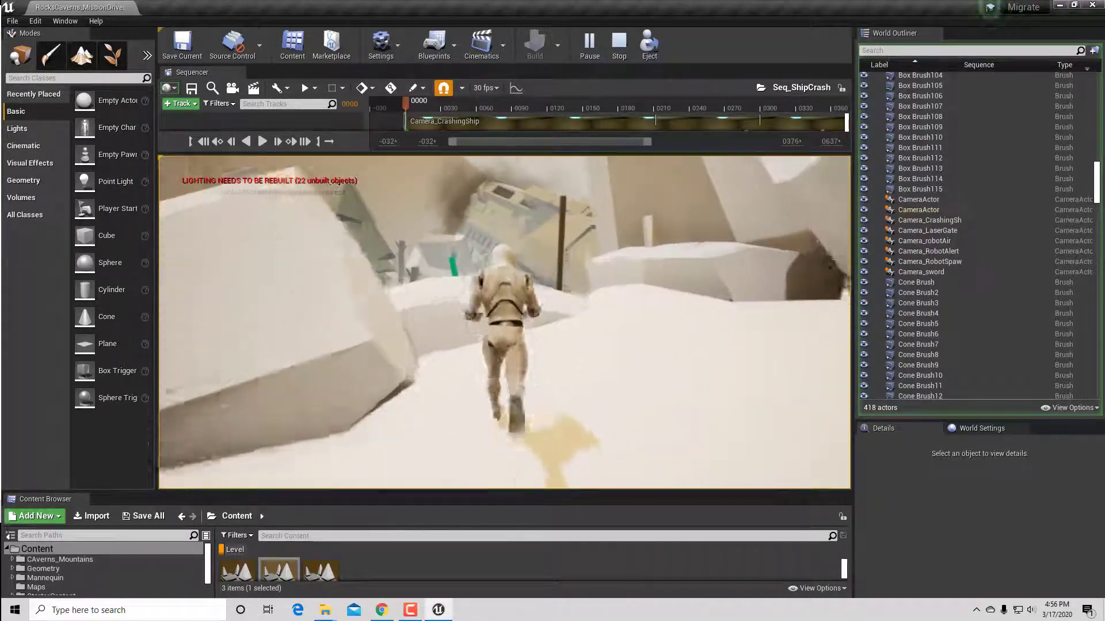
pyautogui.press('w')
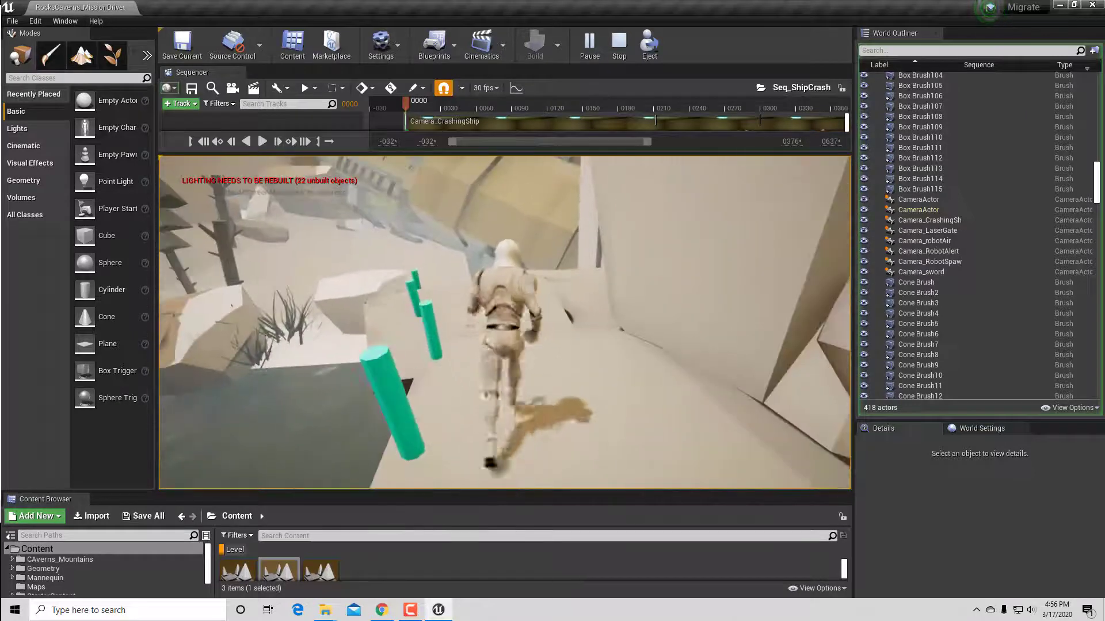
pyautogui.press('Escape')
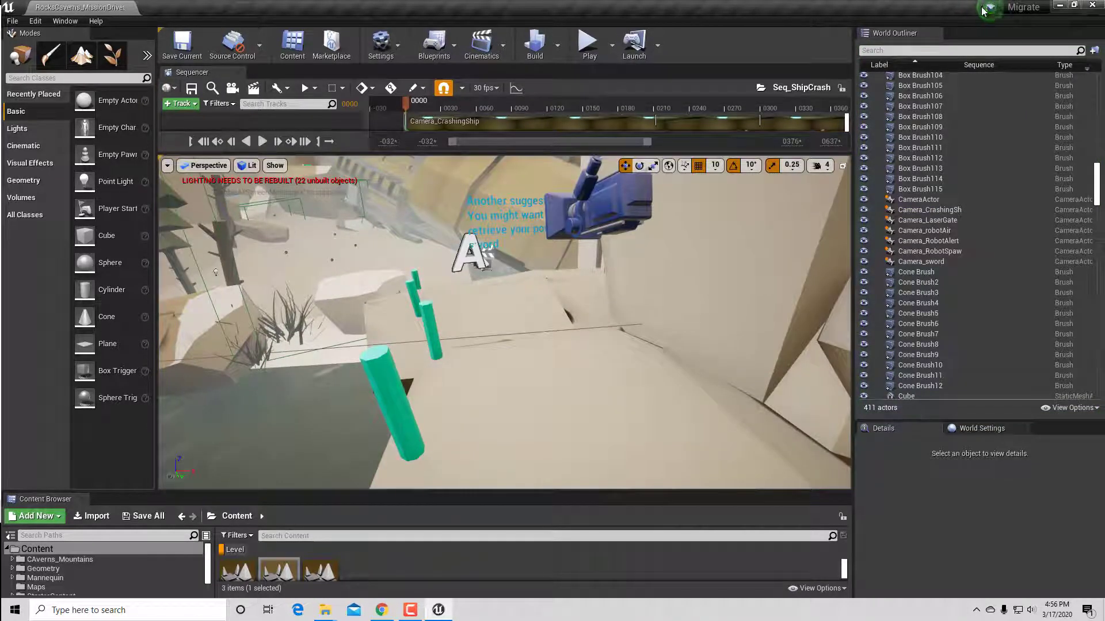
# In OnlineBuildGAM607, read the ReduceMemoryMigrate folder's size (about 186 MB) in Properties.
pyautogui.click(1060, 6)
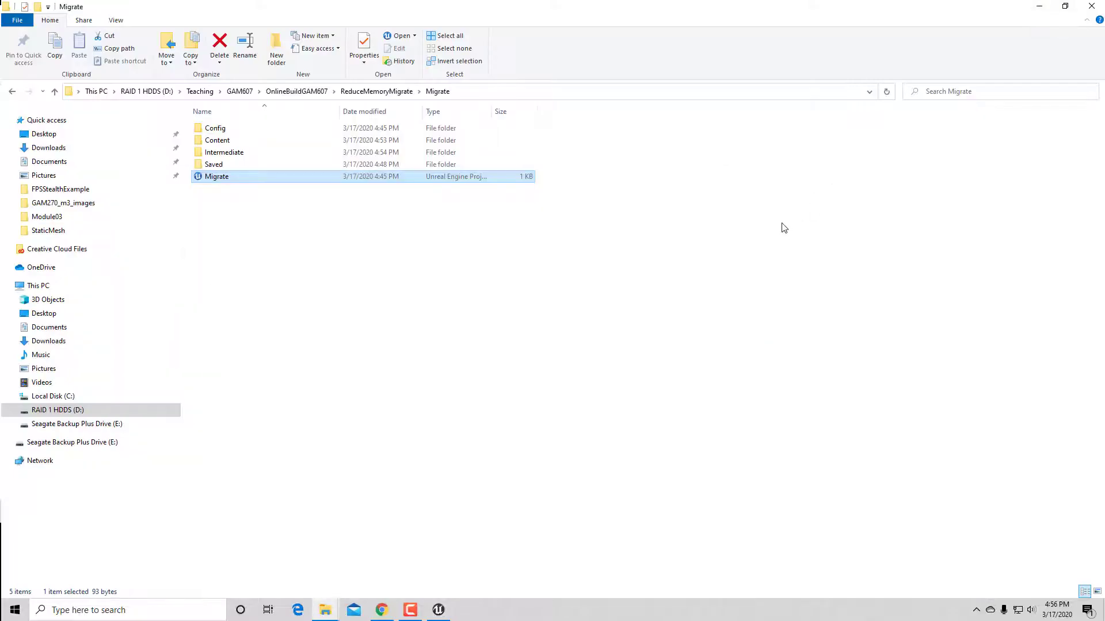
pyautogui.click(411, 93)
pyautogui.click(308, 93)
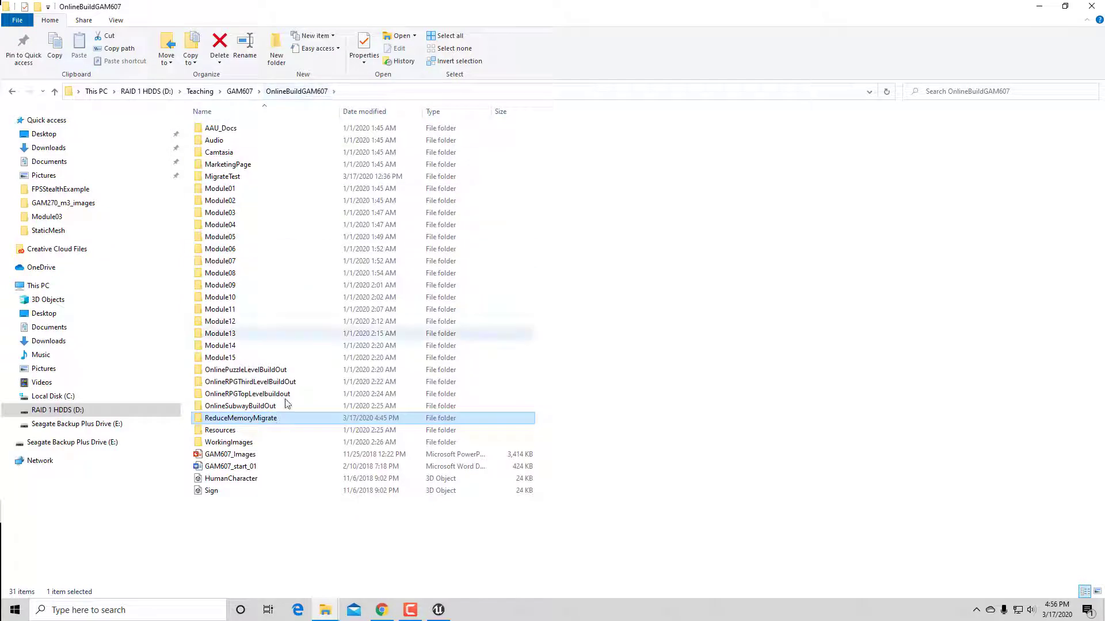
pyautogui.rightClick(260, 419)
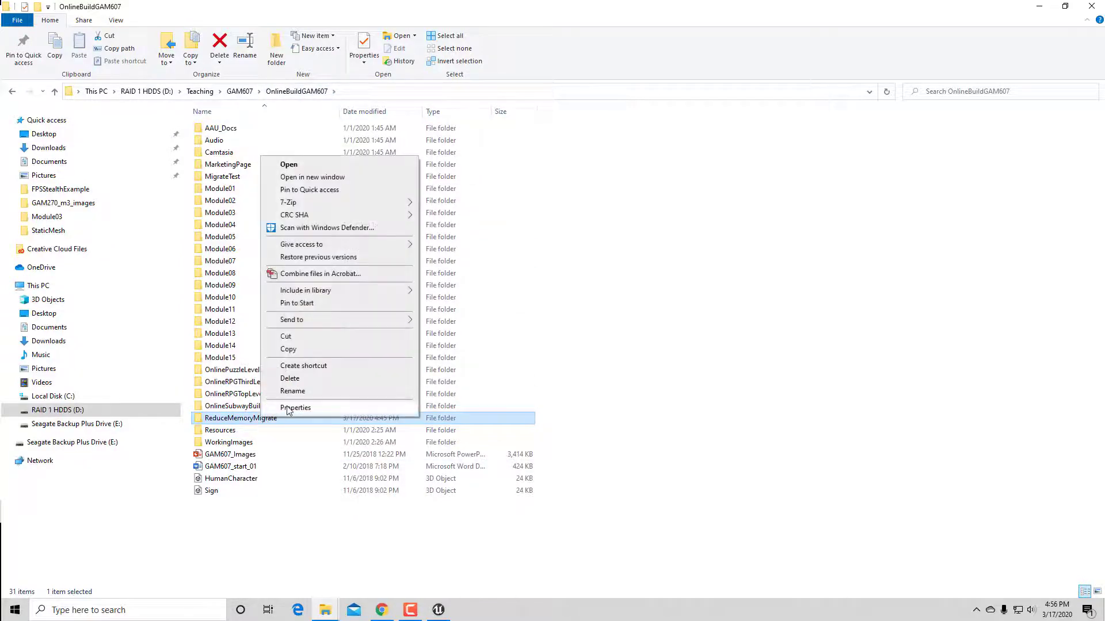
pyautogui.click(289, 408)
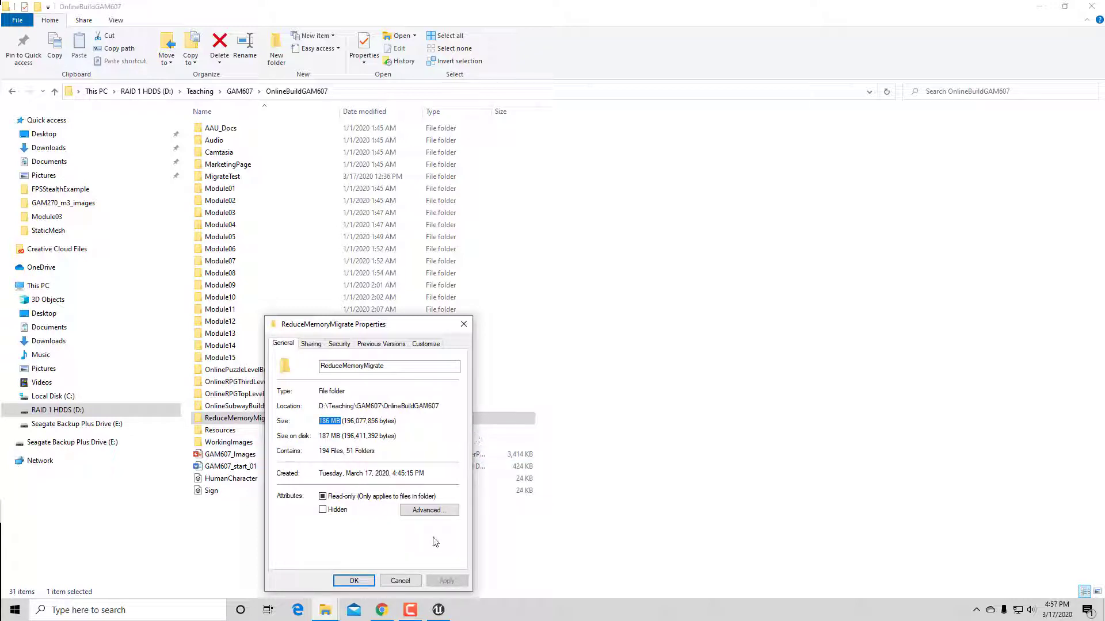
pyautogui.click(401, 581)
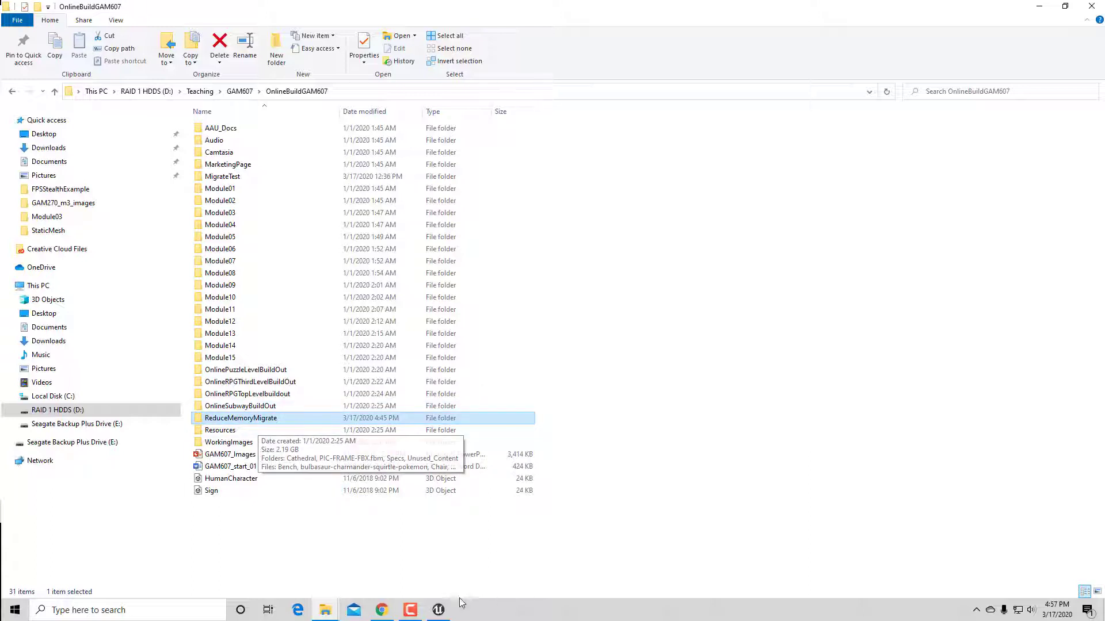
pyautogui.moveTo(443, 612)
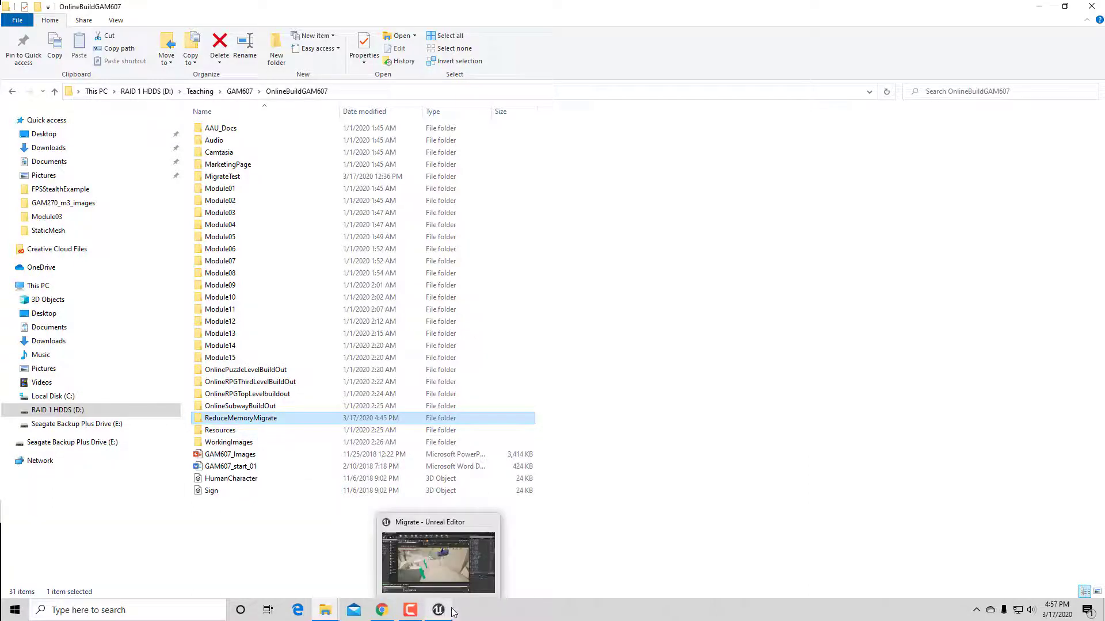